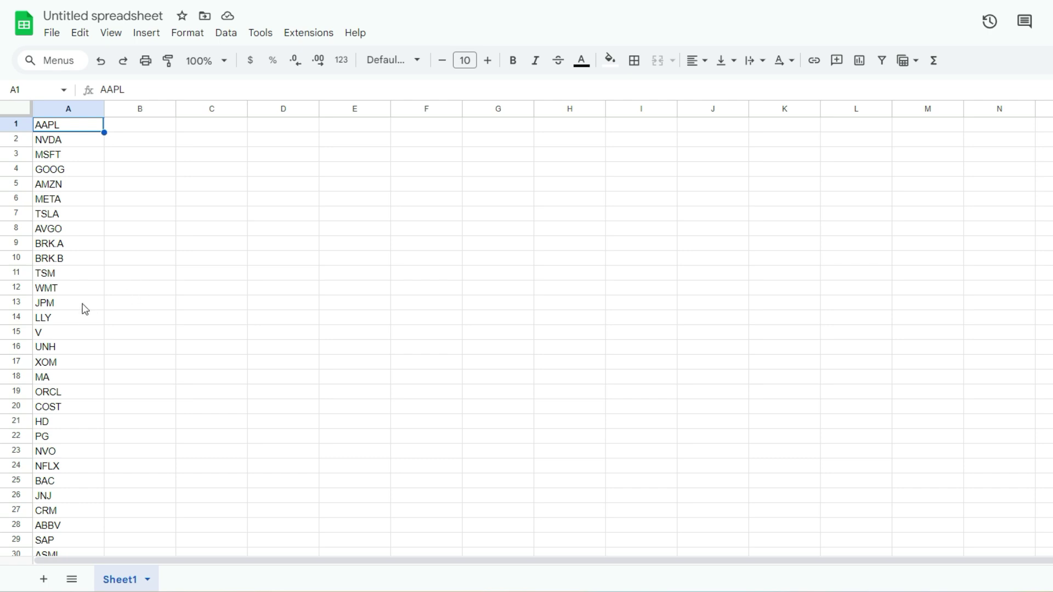
# Step: Enter =GOOGLEFINANCE(A1,"price") in cell B1 to fetch the price of the first ticker
pyautogui.scroll(-6, 76, 314)
pyautogui.scroll(4, 74, 318)
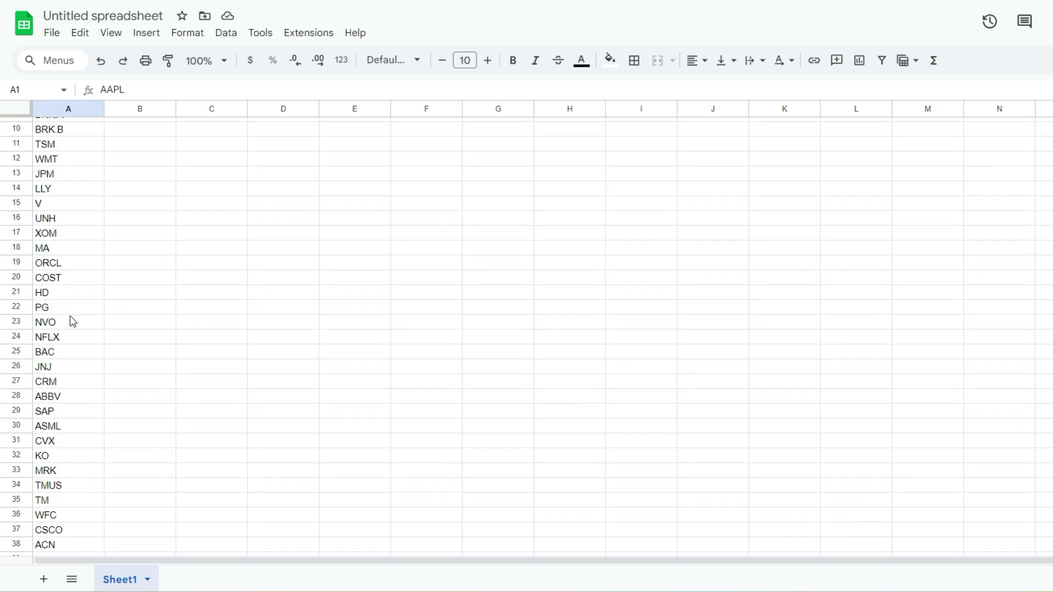
pyautogui.scroll(3, 73, 321)
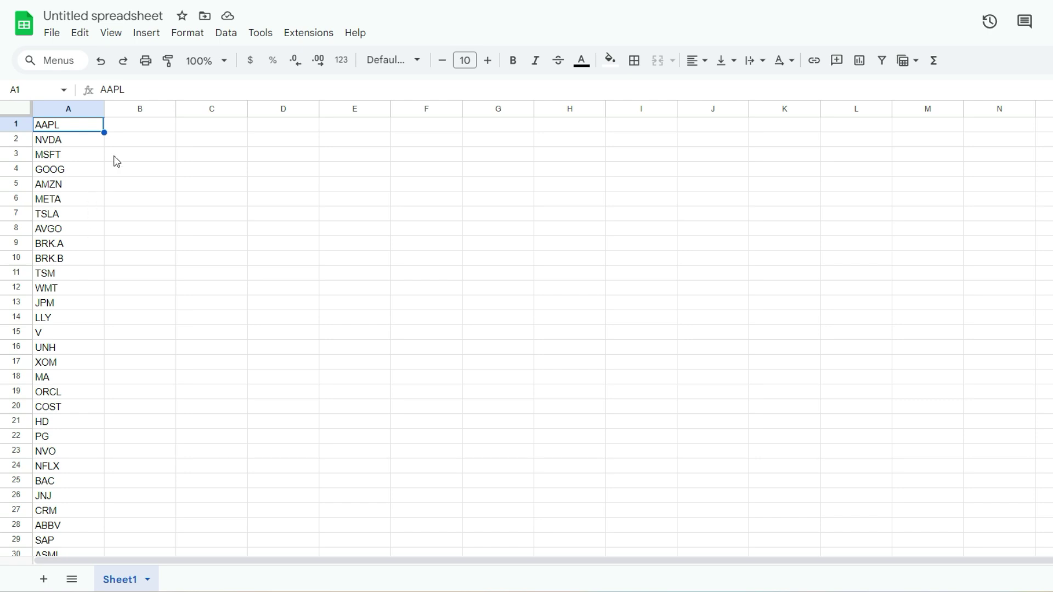
pyautogui.click(137, 126)
pyautogui.write('=googl')
pyautogui.press('Tab')
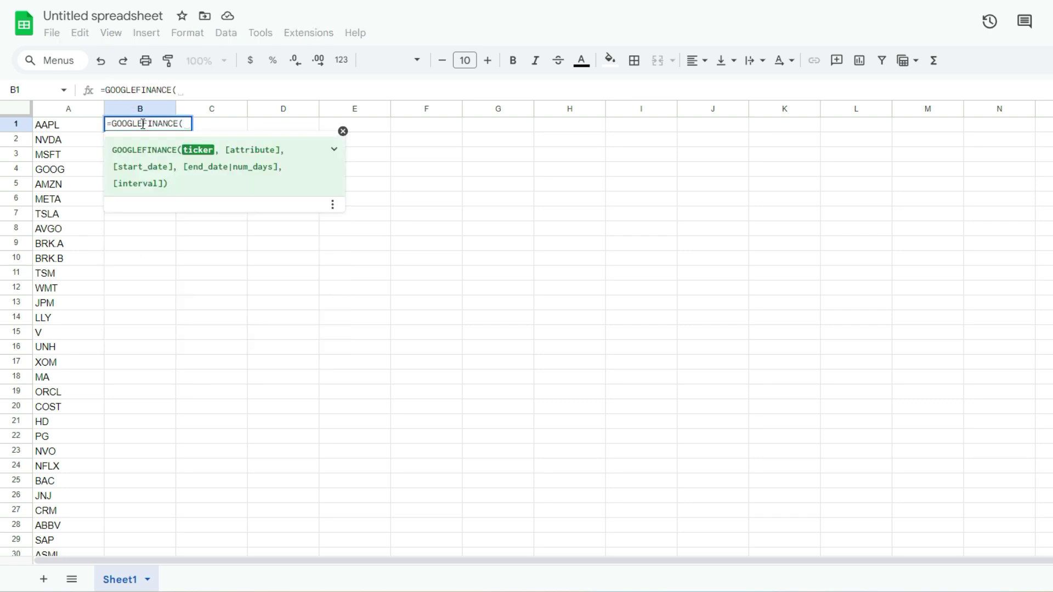
pyautogui.press('Left')
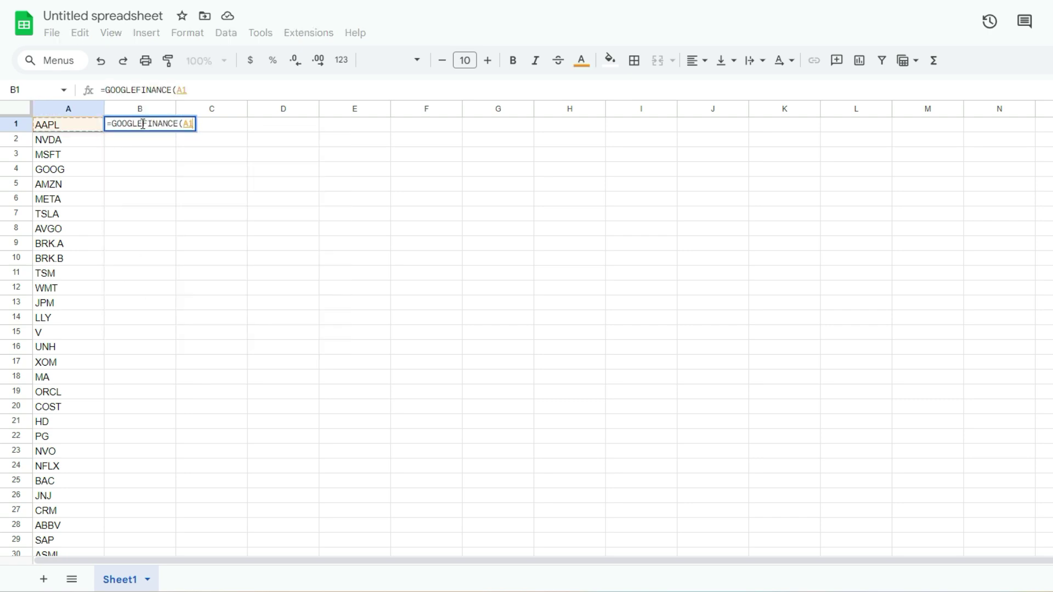
pyautogui.write(',"price"')
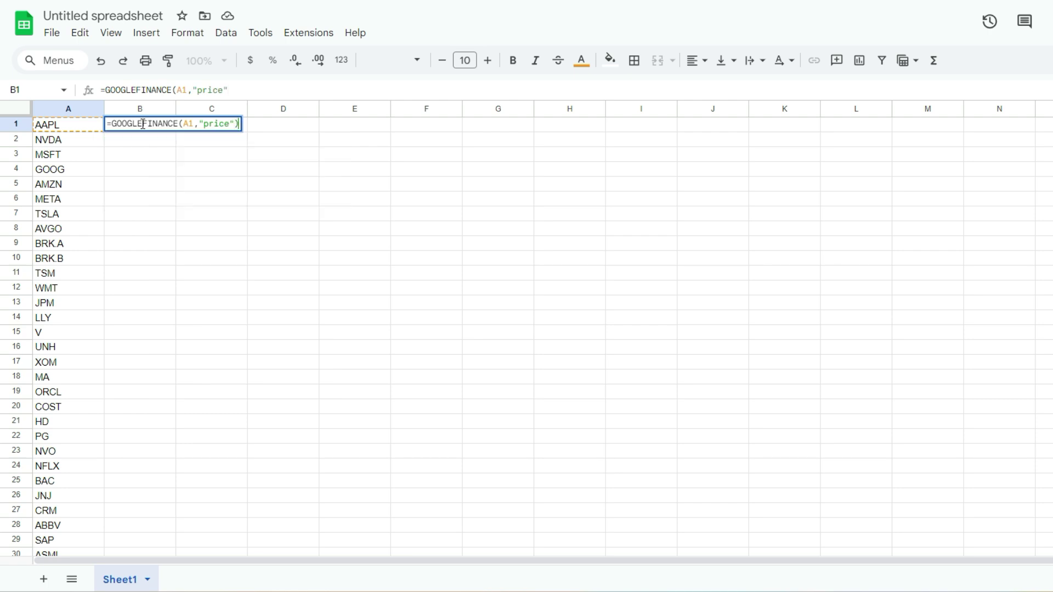
pyautogui.press('Return')
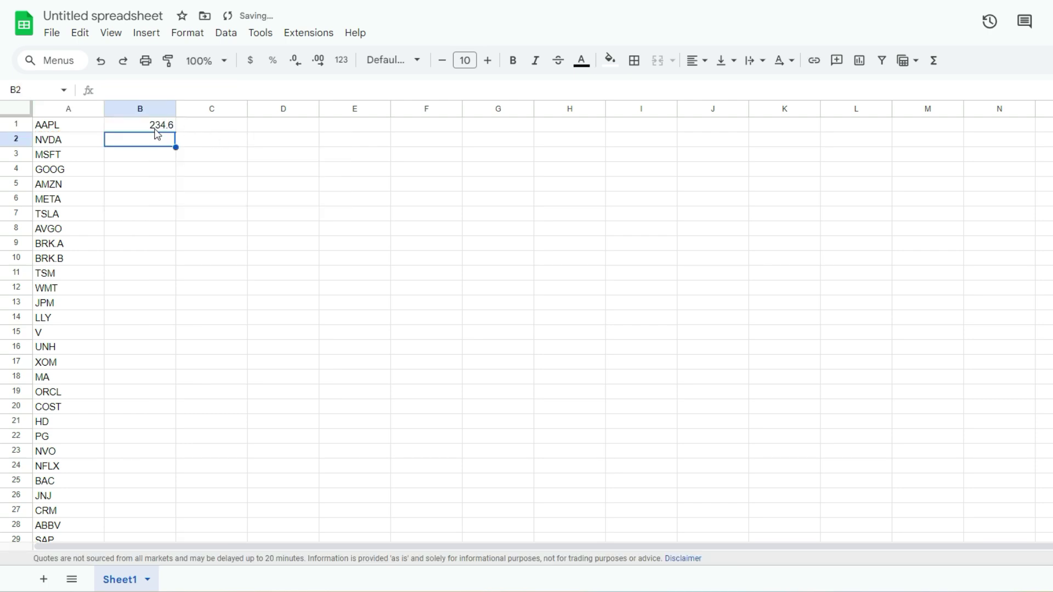
# Step: Fill the price formula from B1 down to B50, alongside the whole ticker list
pyautogui.click(156, 126)
pyautogui.moveTo(175, 132); pyautogui.dragTo(152, 509)
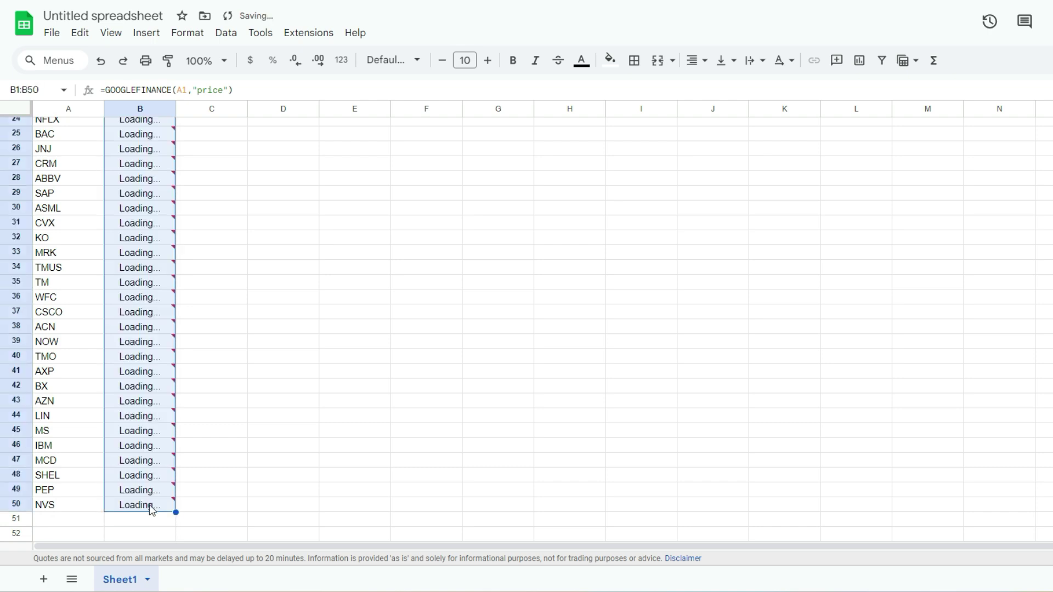
pyautogui.click(152, 508)
pyautogui.scroll(7, 188, 308)
pyautogui.scroll(1, 156, 338)
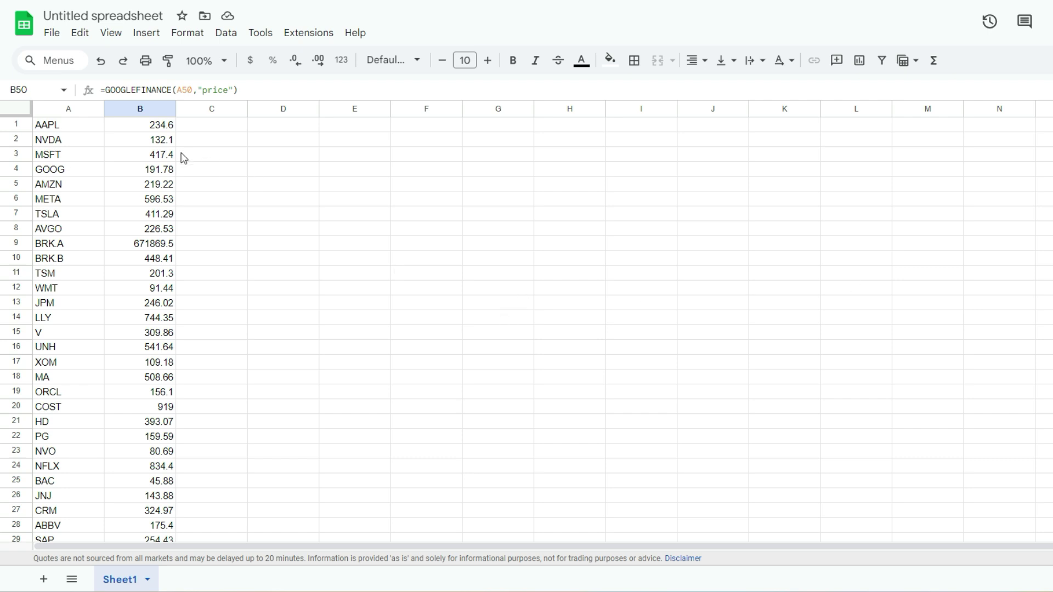
# Step: Clear the price formulas from B1:B50 and return to cell B1
pyautogui.click(163, 128)
pyautogui.click(163, 129)
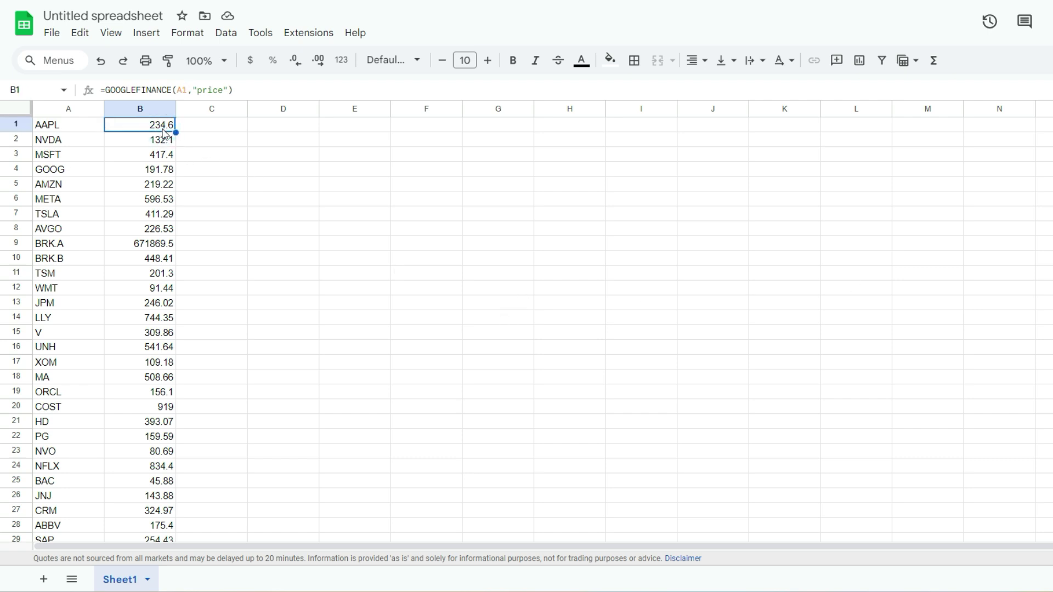
pyautogui.scroll(-10, 139, 282)
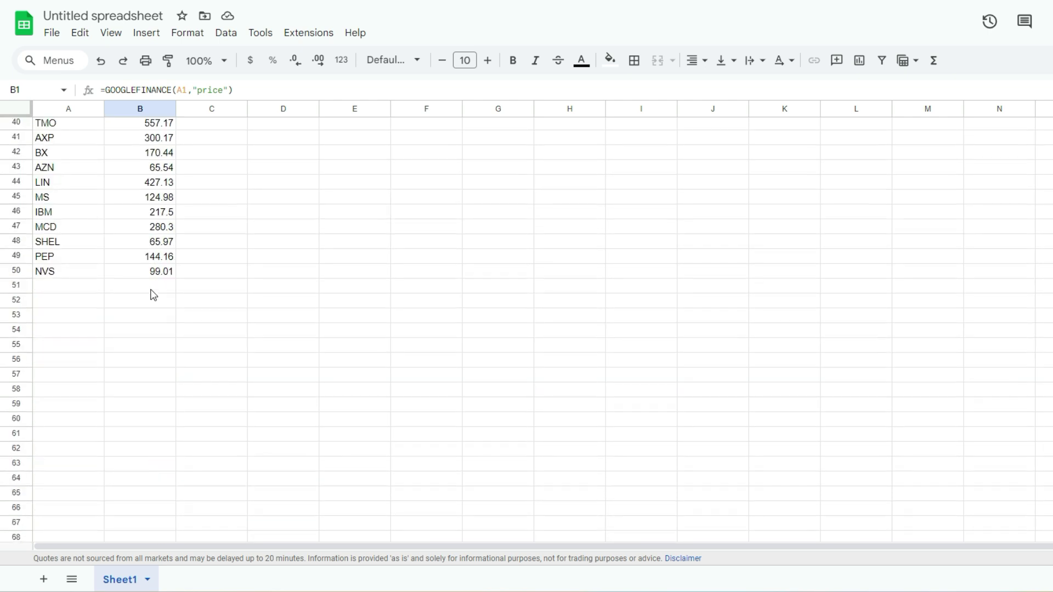
pyautogui.keyDown('shift'); pyautogui.click(159, 274); pyautogui.keyUp('shift')
pyautogui.press('Delete')
pyautogui.scroll(5, 164, 274)
pyautogui.hotkey('ctrl', 'Up')
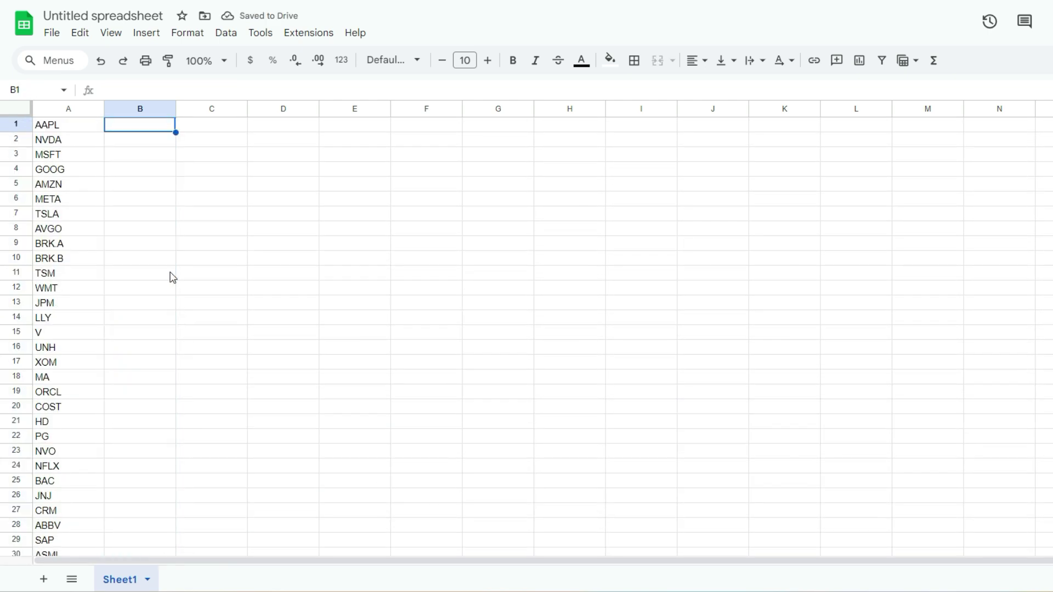
# Step: Enter =GOOGLEFINANCE(A1,"changepct") in cell B1 to fetch the first ticker's percentage change
pyautogui.write('=goog')
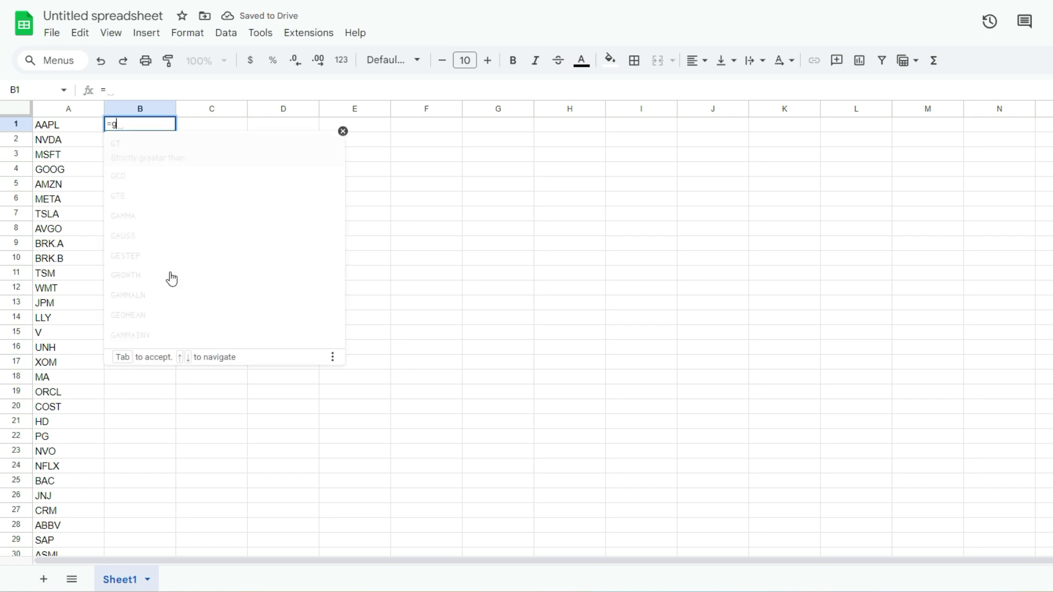
pyautogui.press('Tab')
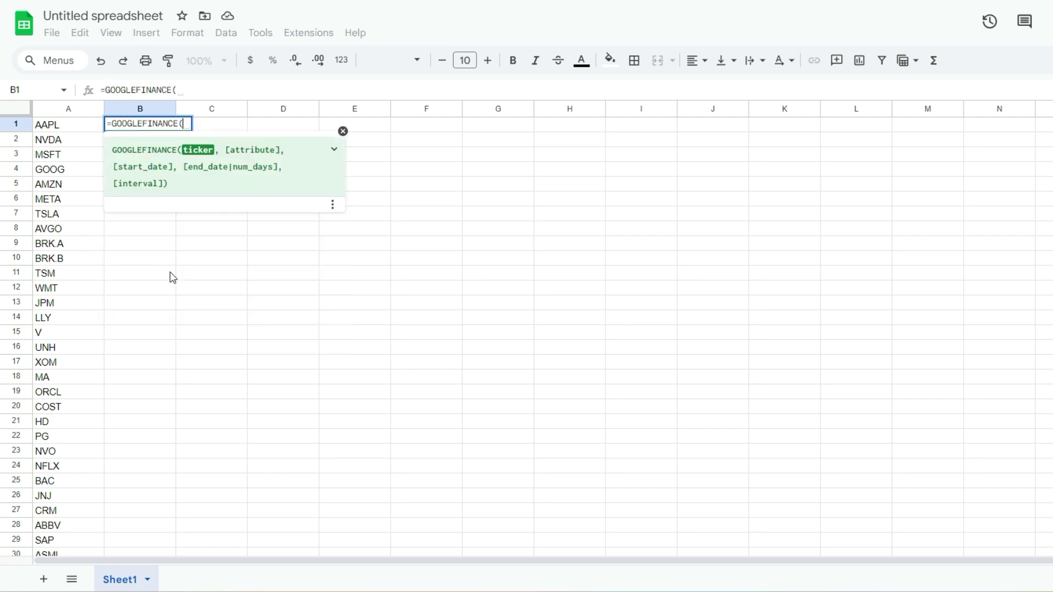
pyautogui.press('Left')
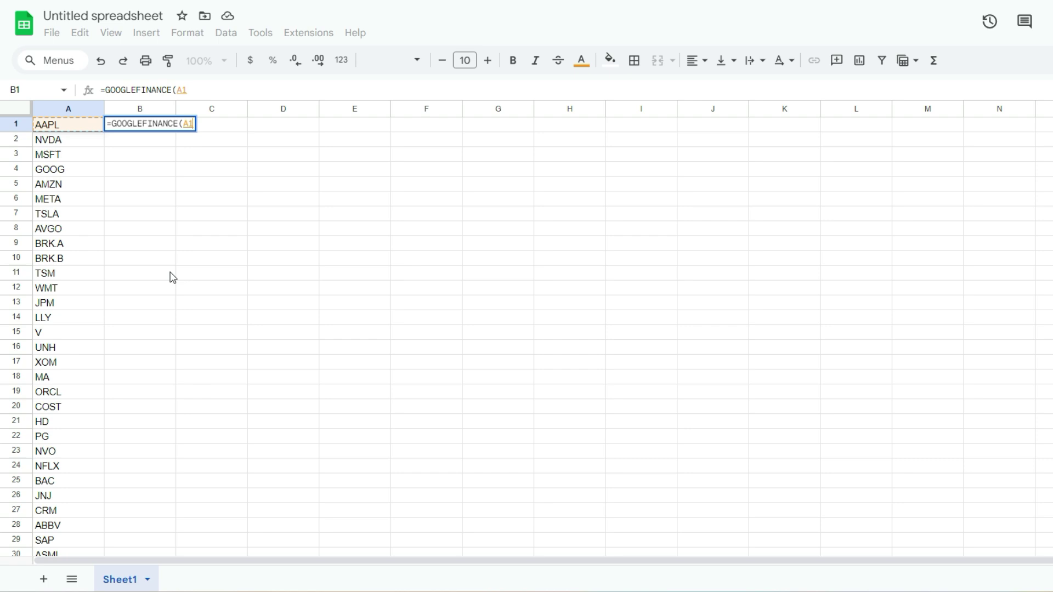
pyautogui.write(',"changepct")')
pyautogui.press('Return')
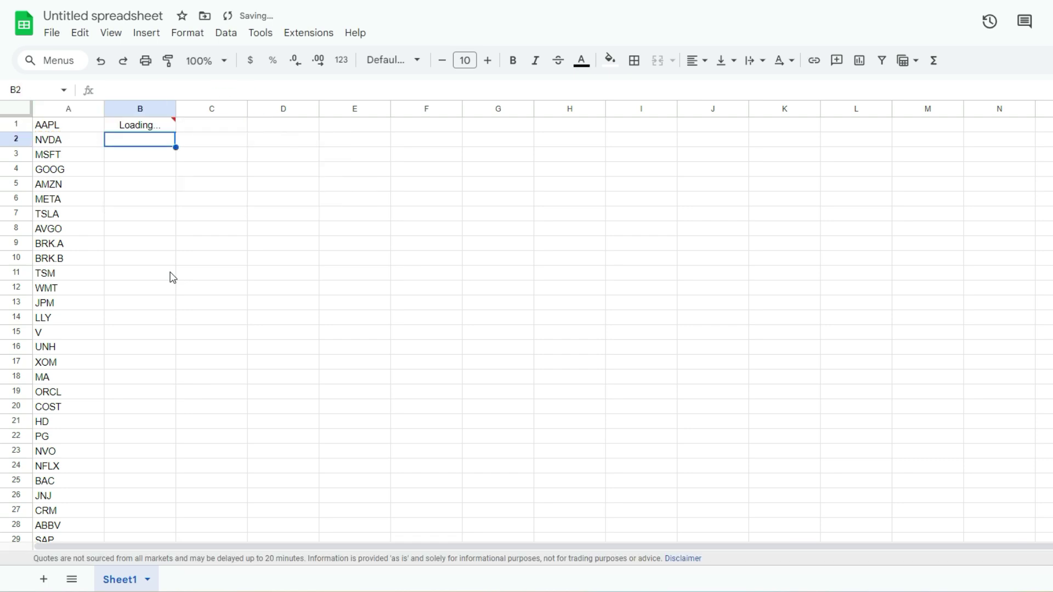
# Step: Fill the "changepct" formula from B1 down column B past the last ticker, through B51
pyautogui.press('Up')
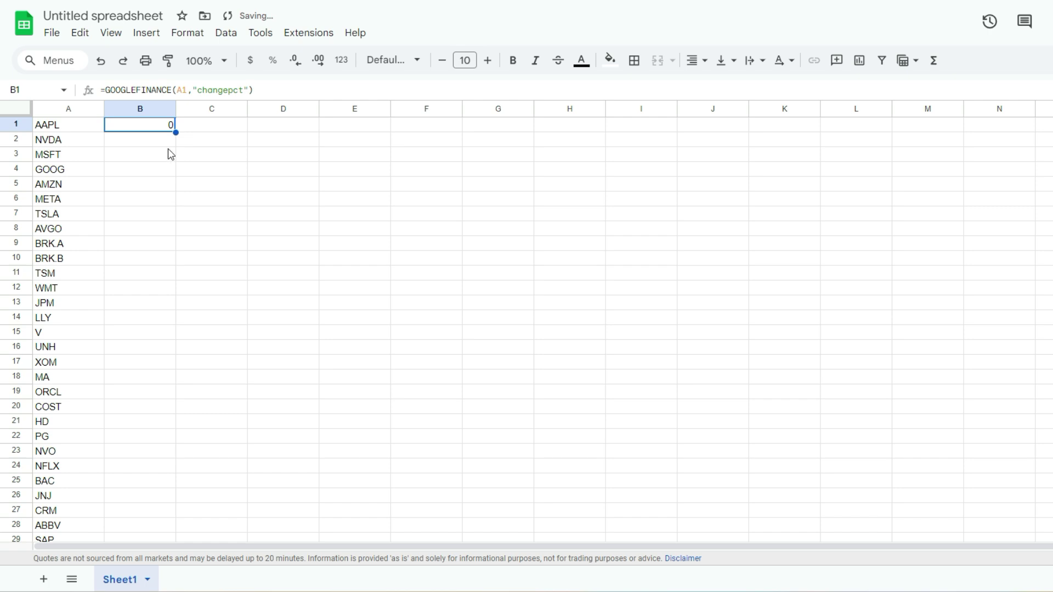
pyautogui.moveTo(175, 132); pyautogui.dragTo(165, 364)
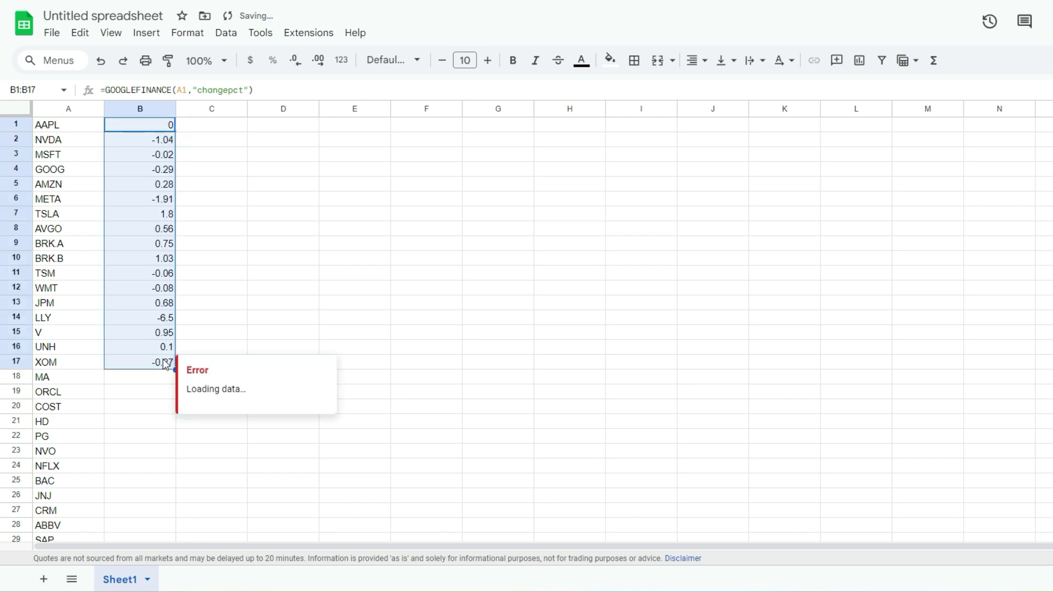
pyautogui.scroll(-2, 172, 305)
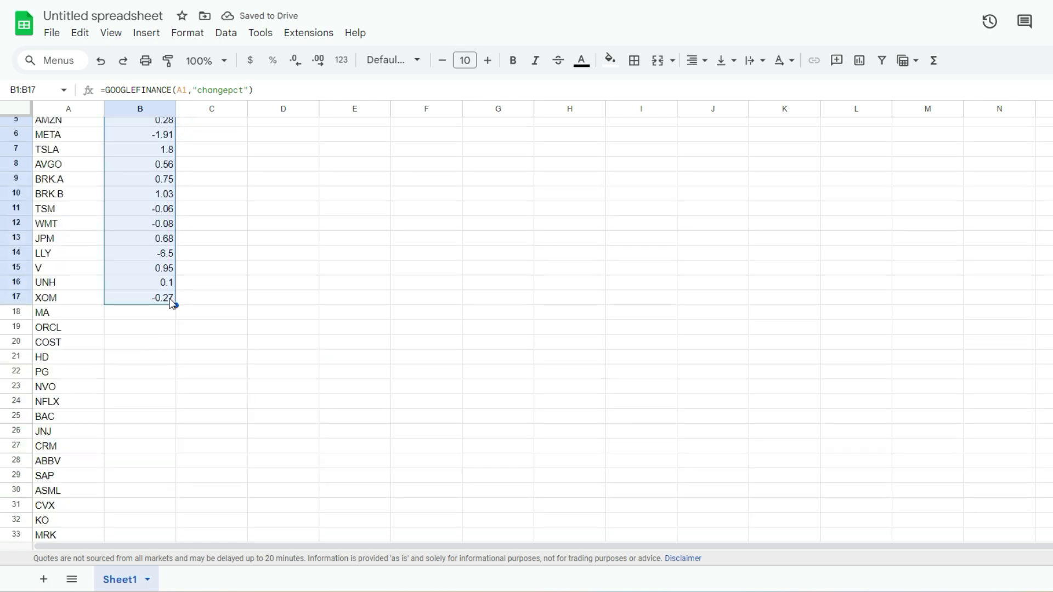
pyautogui.click(173, 305)
pyautogui.moveTo(173, 305); pyautogui.dragTo(164, 457)
# Step: Delete the surplus formula in B51, below the last ticker, and return to the start of the list
pyautogui.click(144, 464)
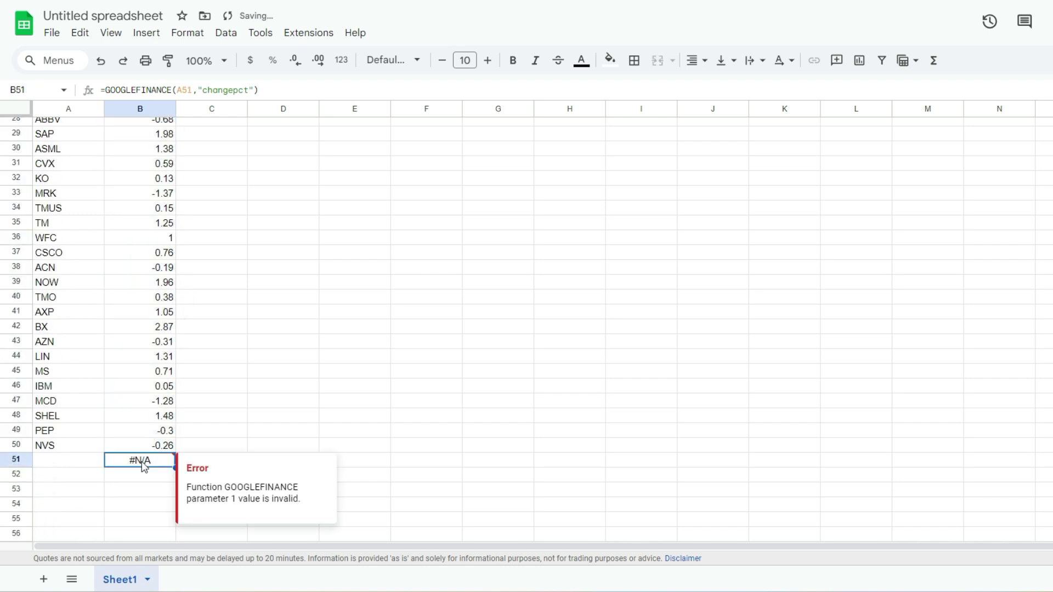
pyautogui.click(144, 465)
pyautogui.press('Delete')
pyautogui.scroll(10, 146, 353)
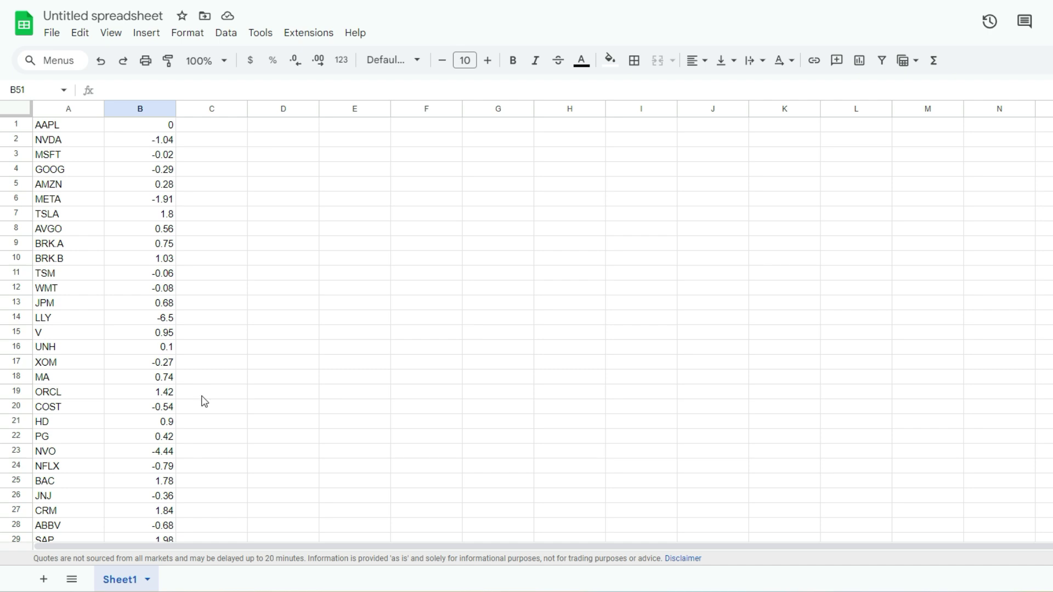
# Step: Try dividing the "changepct" formula in B2 by 100 and formatting it as a percentage, and undo it
pyautogui.click(156, 140)
pyautogui.click(262, 86)
pyautogui.write('/100')
pyautogui.press('Return')
pyautogui.press('Up')
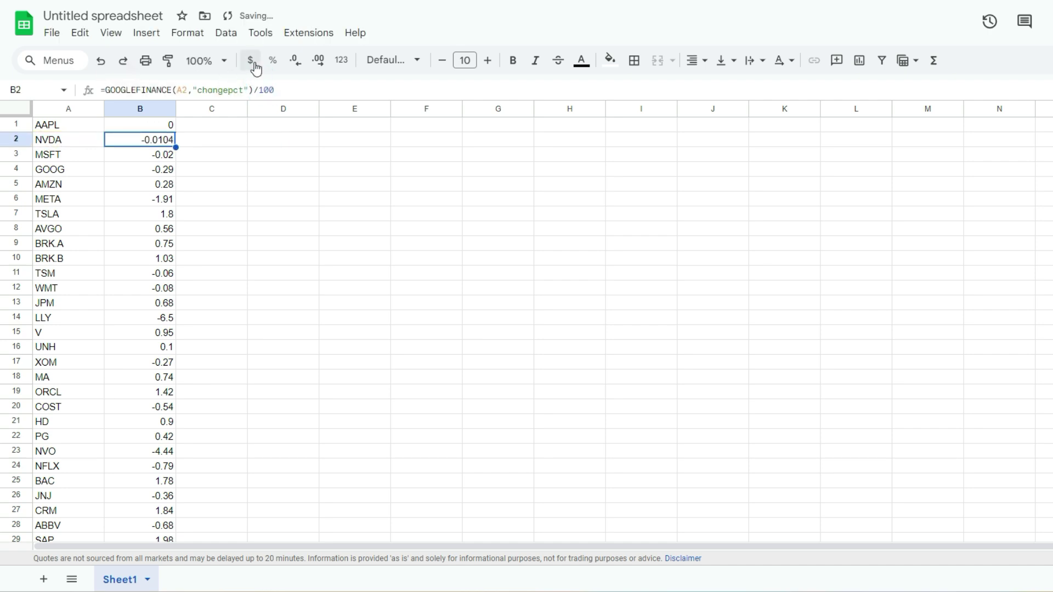
pyautogui.click(272, 61)
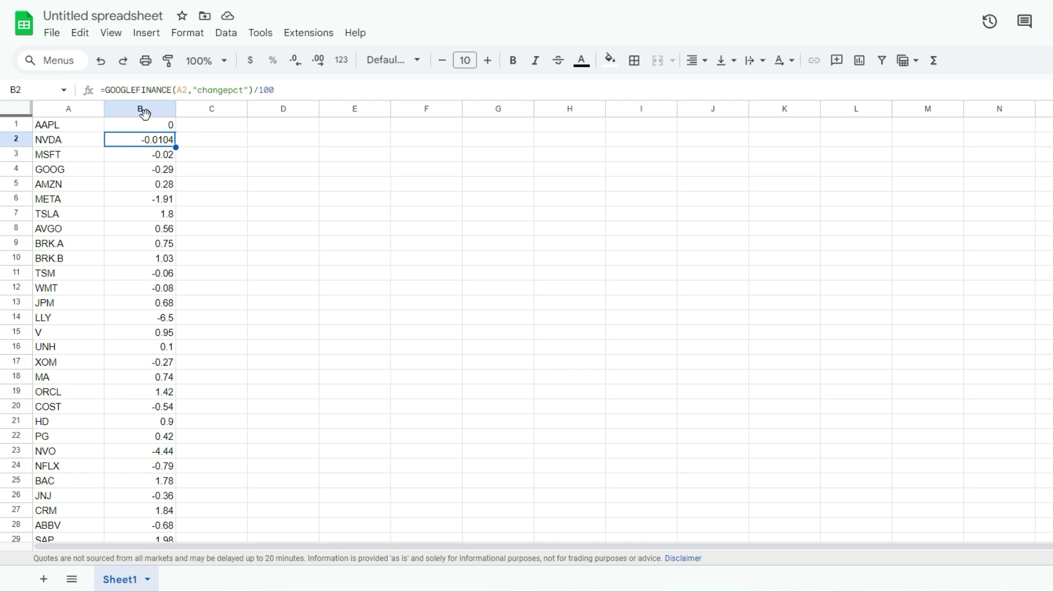
pyautogui.click(158, 139)
pyautogui.hotkey('ctrl', 'z')
# Step: Change the attribute of the GOOGLEFINANCE formula in B1 to "price"
pyautogui.click(162, 128)
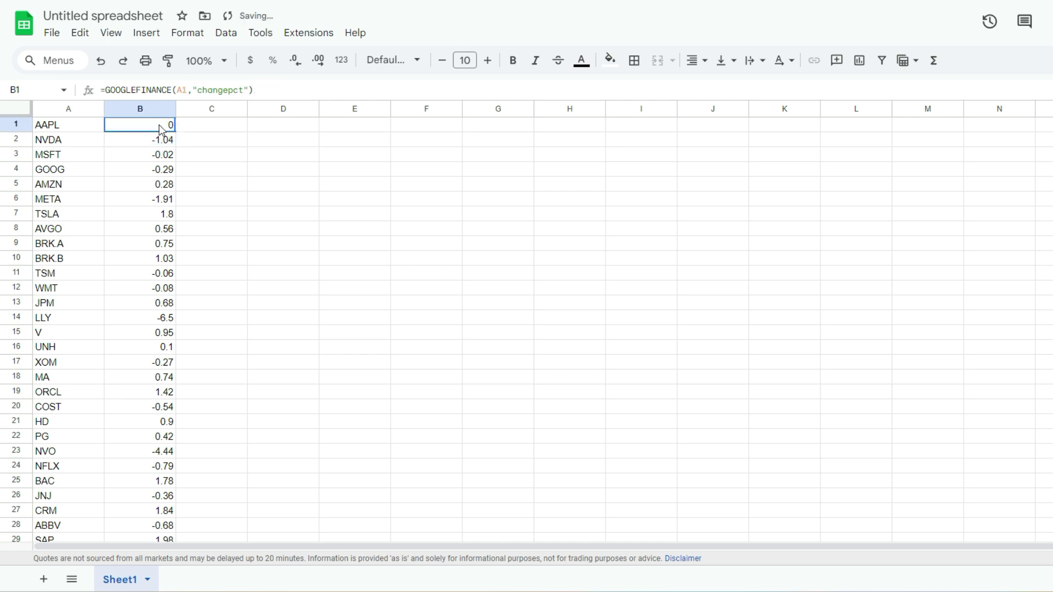
pyautogui.click(246, 90)
pyautogui.press('BackSpace')
pyautogui.press('BackSpace')
pyautogui.press('BackSpace')
pyautogui.press('BackSpace')
pyautogui.press('BackSpace')
pyautogui.press('BackSpace')
pyautogui.press('BackSpace')
pyautogui.press('BackSpace')
pyautogui.press('BackSpace')
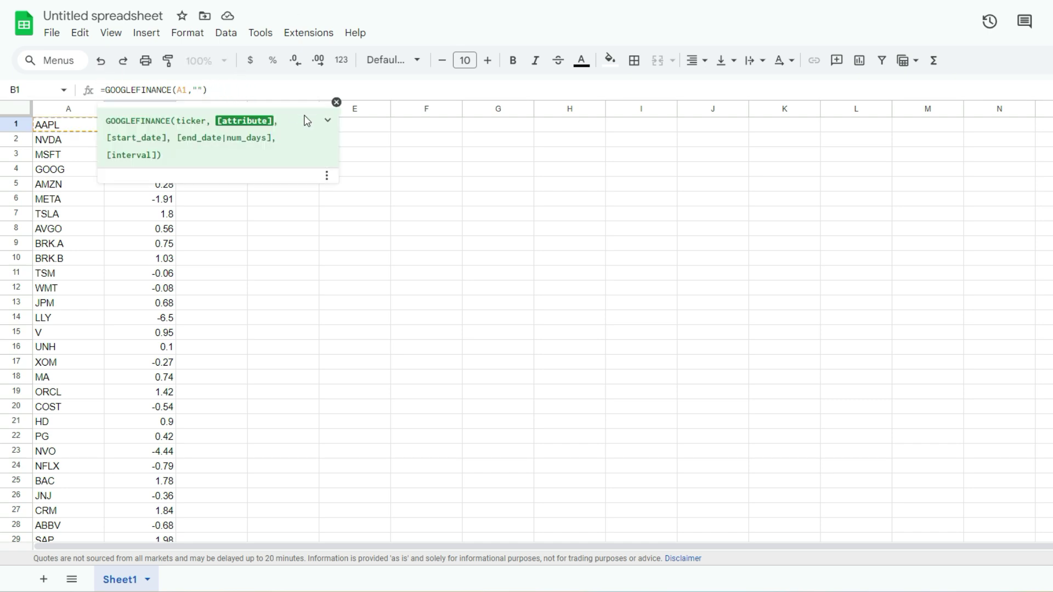
pyautogui.write('price')
pyautogui.press('Return')
pyautogui.press('Up')
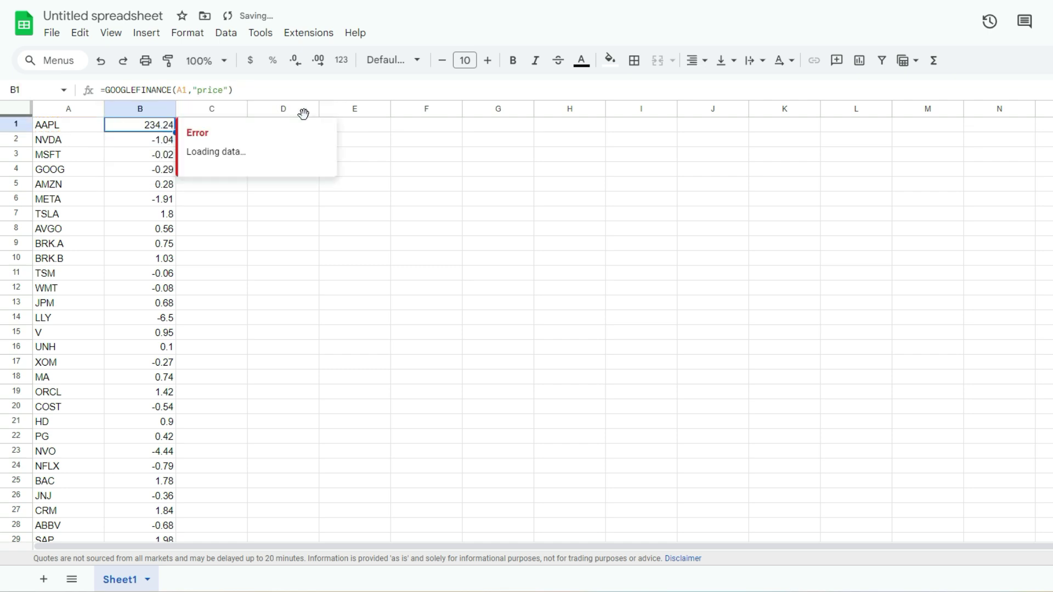
pyautogui.click(310, 244)
pyautogui.click(159, 125)
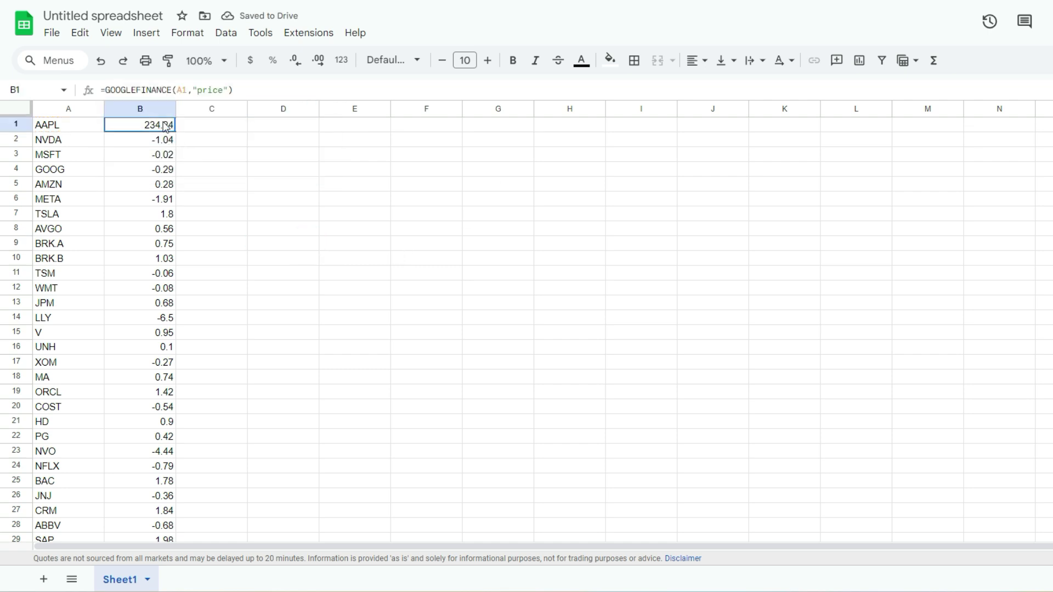
# Step: Enter =GOOGLEFINANCE(A1,"price",today()-365) in cell C1 to fetch the first ticker's price from a year ago
pyautogui.click(204, 130)
pyautogui.click(203, 125)
pyautogui.write('=-googl')
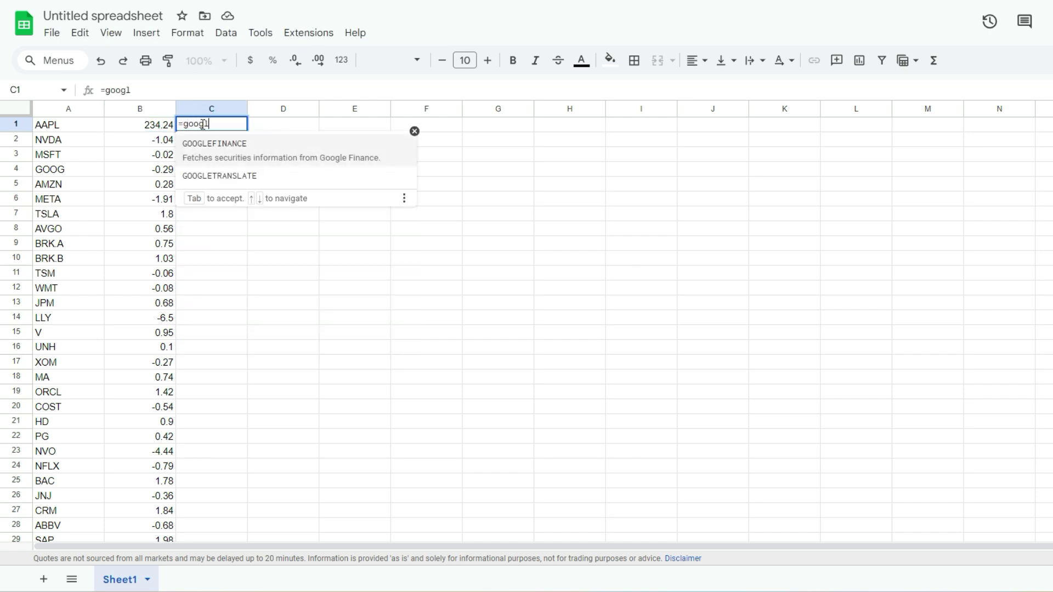
pyautogui.press('Tab')
pyautogui.write('A1')
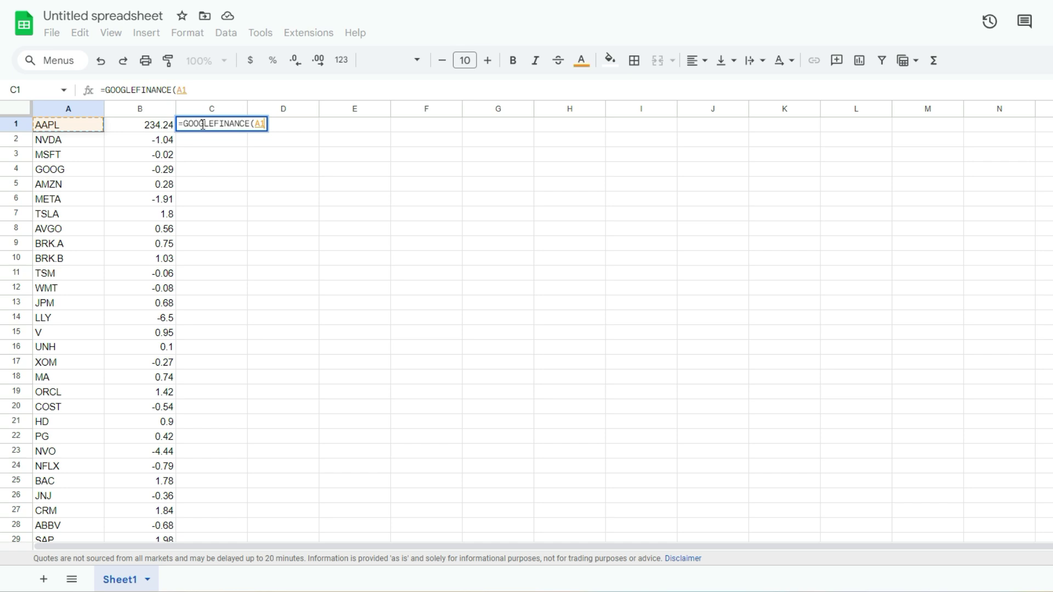
pyautogui.write(',')
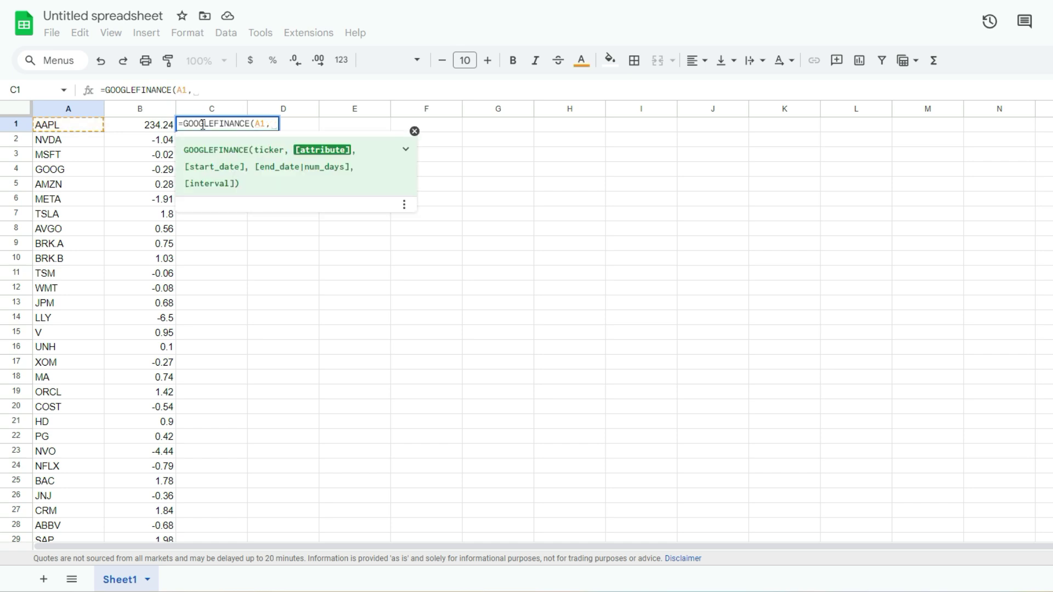
pyautogui.write('"price"')
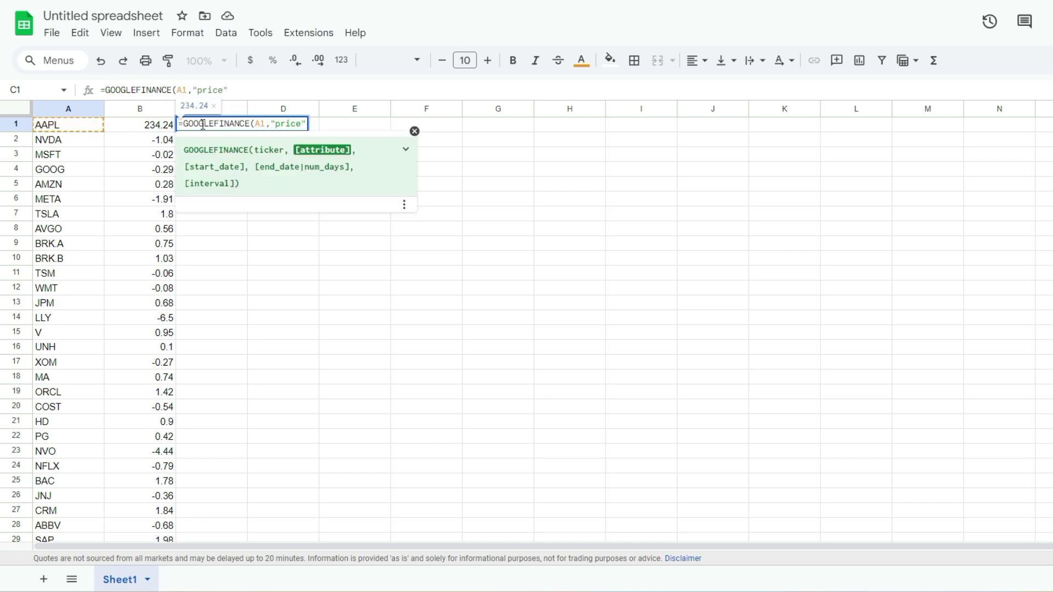
pyautogui.write(', ')
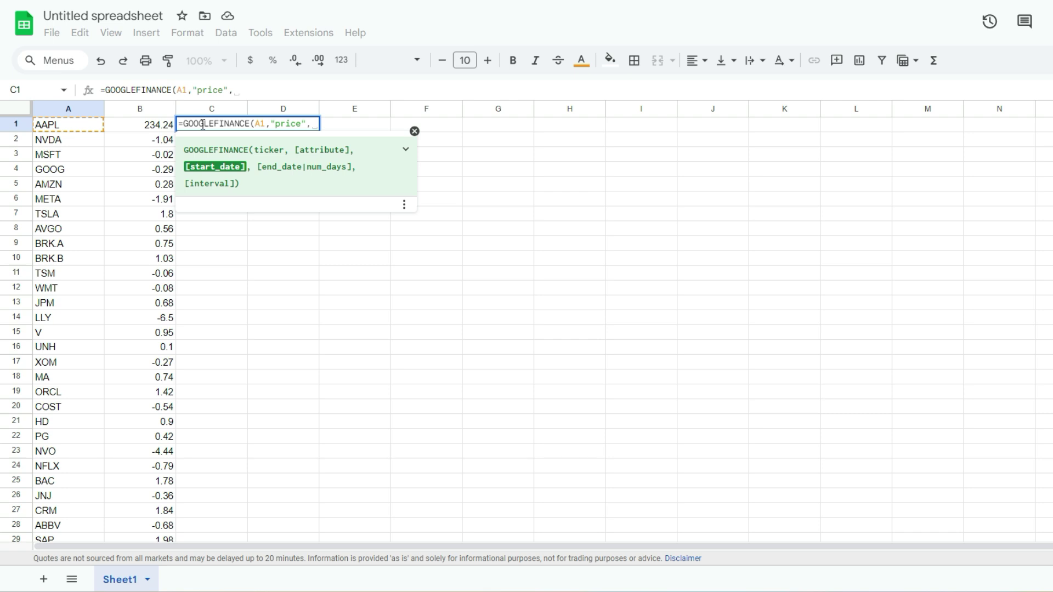
pyautogui.write('today(')
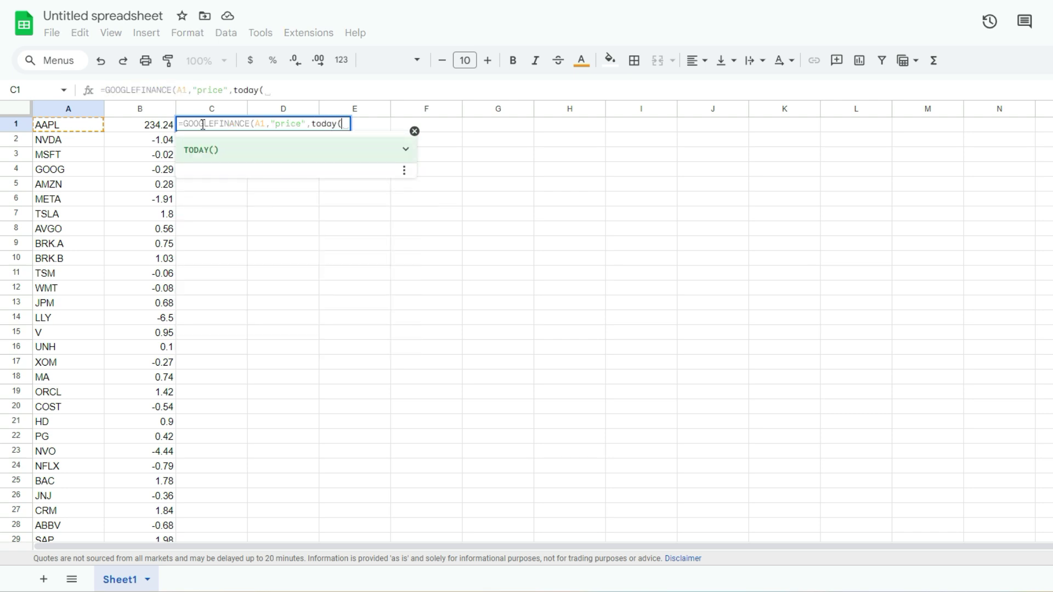
pyautogui.write(')-365')
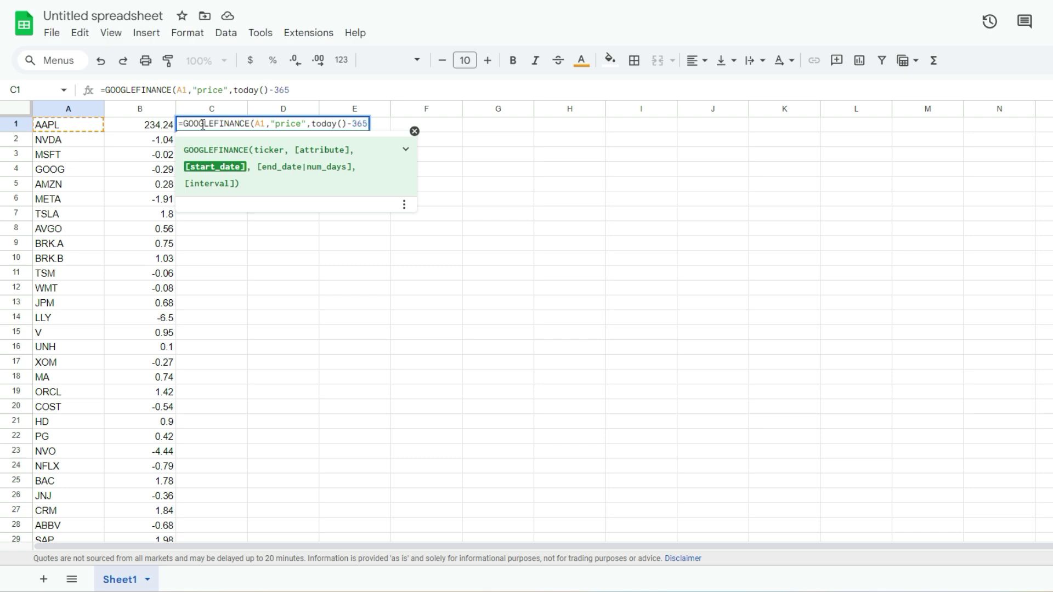
pyautogui.write(')')
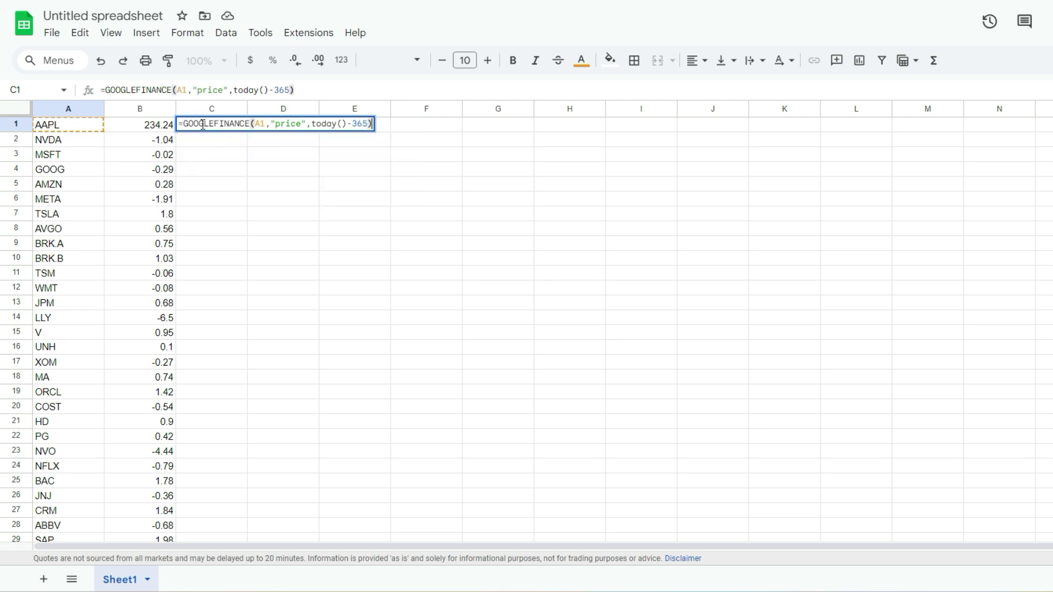
pyautogui.press('Return')
pyautogui.click(204, 129)
pyautogui.click(232, 184)
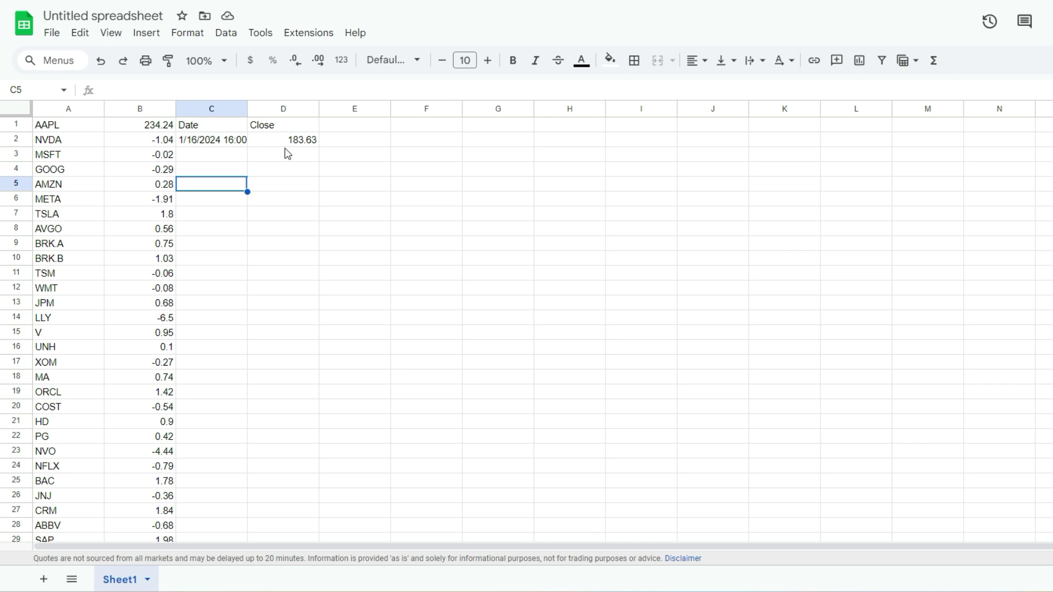
# Step: Wrap the formula in C1 in INDEX with row 2 and column 2: =index(GOOGLEFINANCE(A1,"price",today()-365),2,2)
pyautogui.click(212, 124)
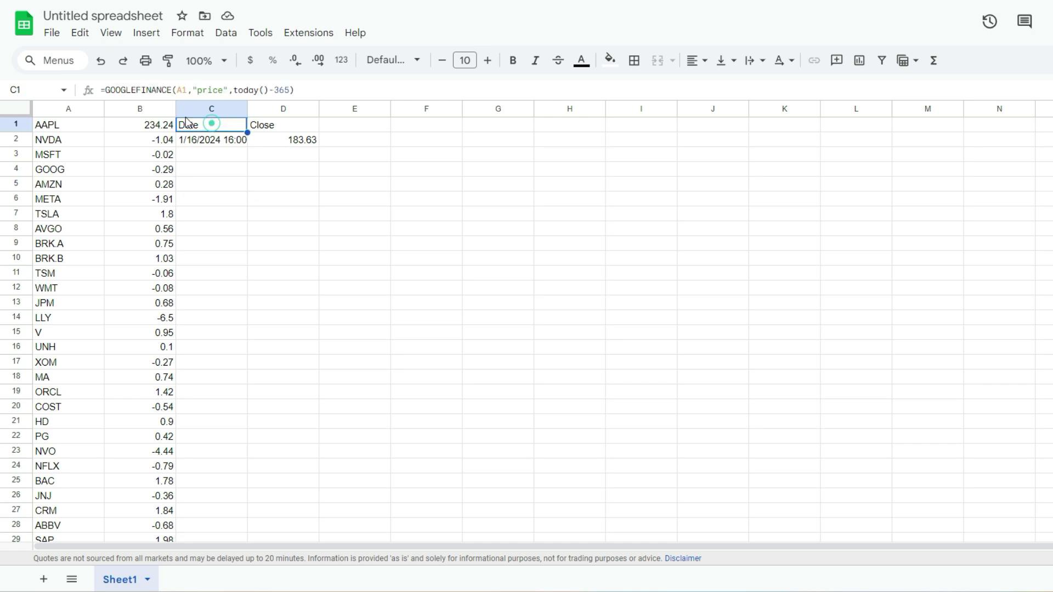
pyautogui.click(104, 90)
pyautogui.write('index(')
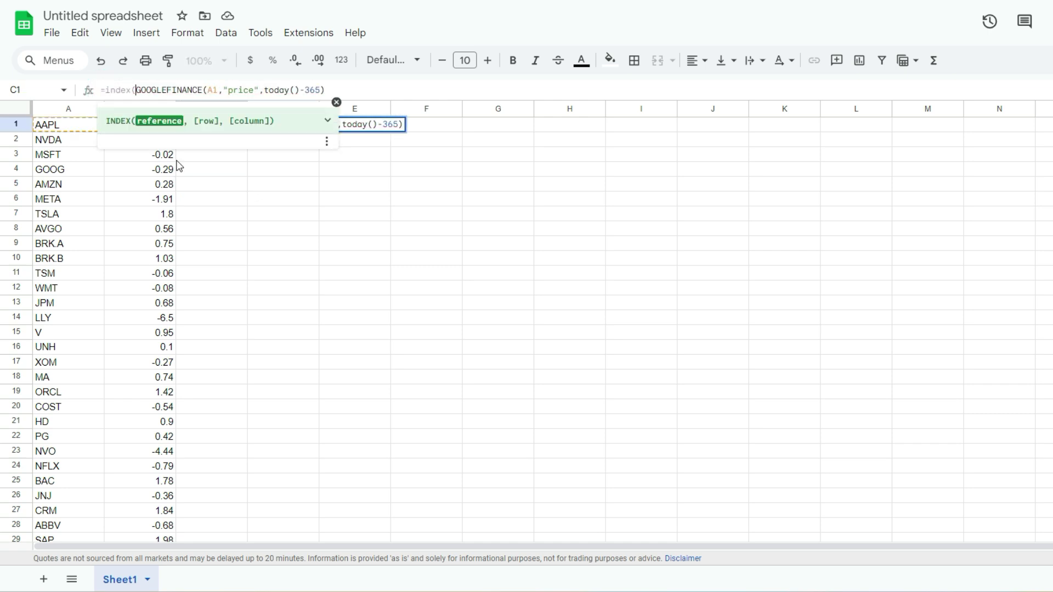
pyautogui.press('End')
pyautogui.write(',2,2')
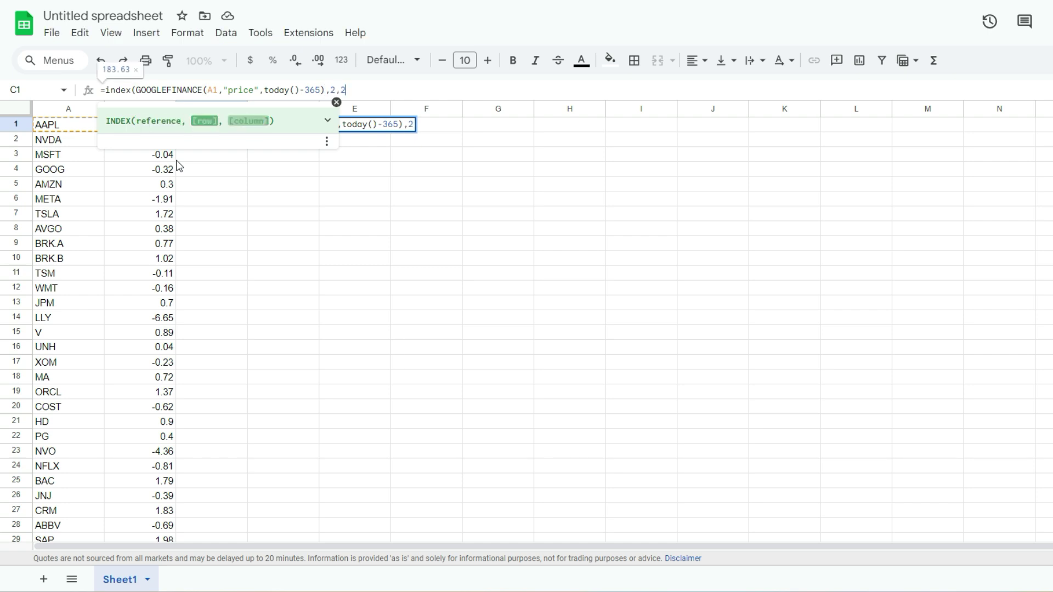
pyautogui.write(')')
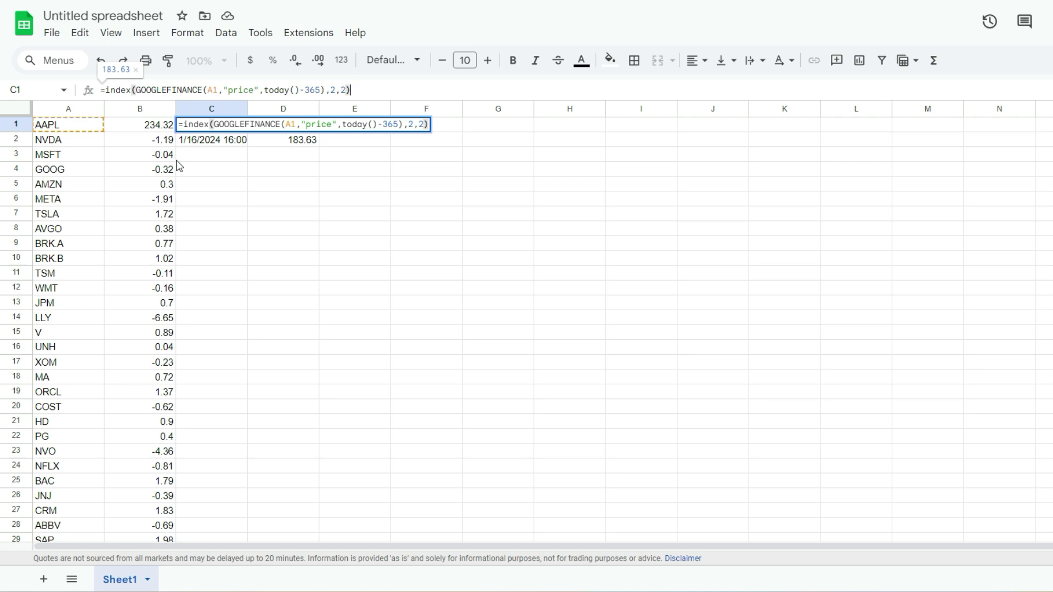
pyautogui.press('Return')
pyautogui.press('Up')
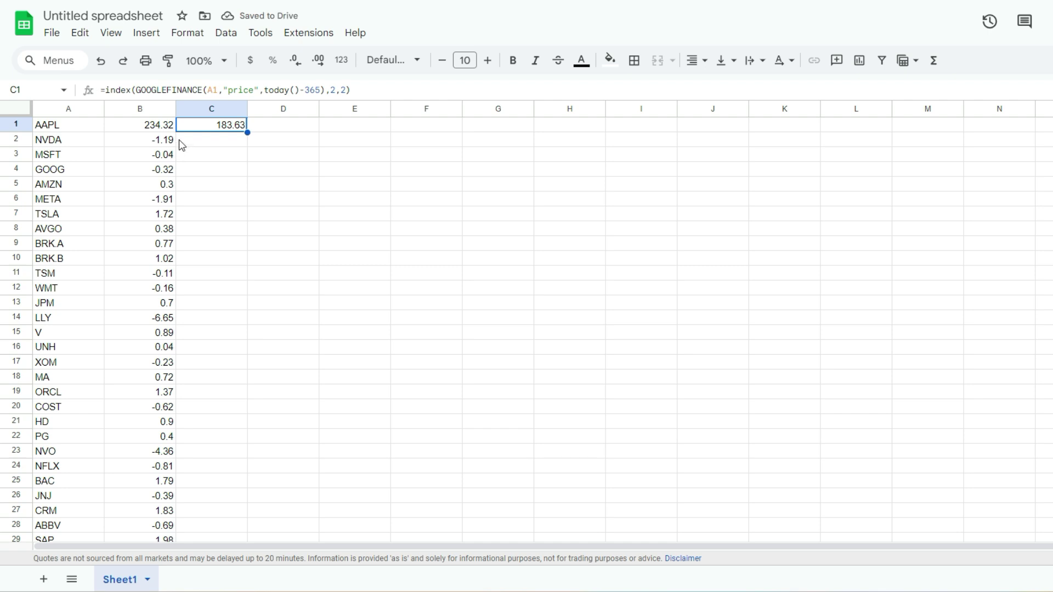
# Step: Copy the INDEX expression from C1 and extend B1 to =GOOGLEFINANCE(A1,"price")/index(GOOGLEFINANCE(A1,"price",today()-365),2,2)-1 for the one-year return
pyautogui.moveTo(105, 90); pyautogui.dragTo(490, 88)
pyautogui.hotkey('ctrl', 'c')
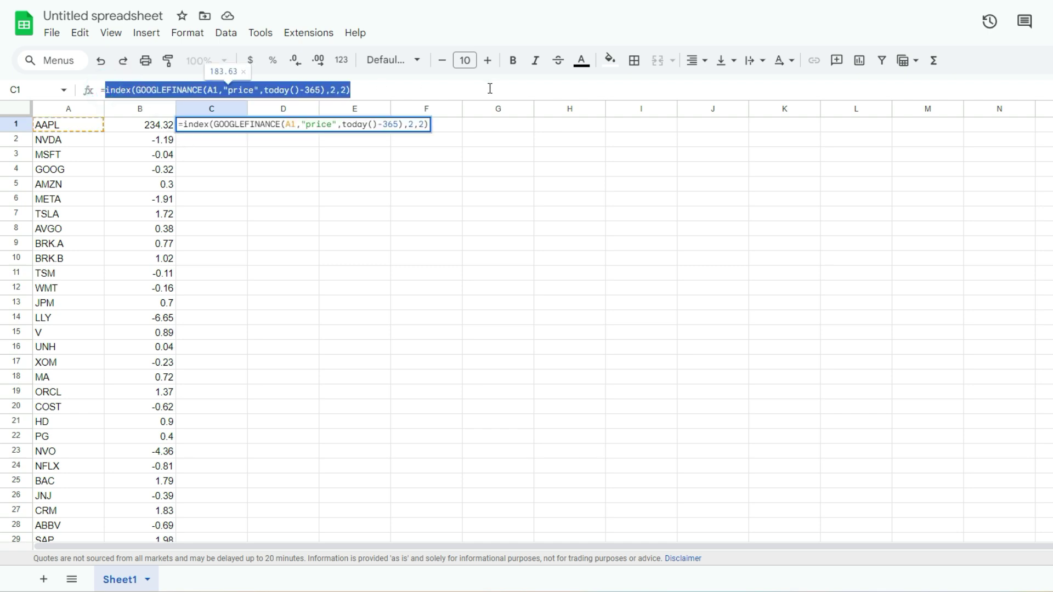
pyautogui.press('Escape')
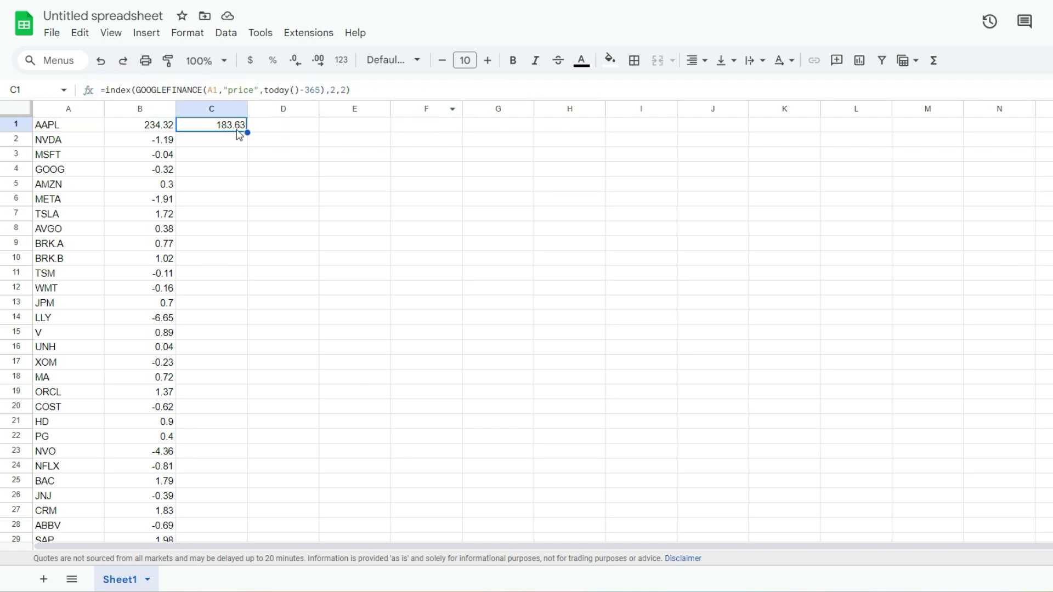
pyautogui.click(146, 124)
pyautogui.click(261, 90)
pyautogui.write('/')
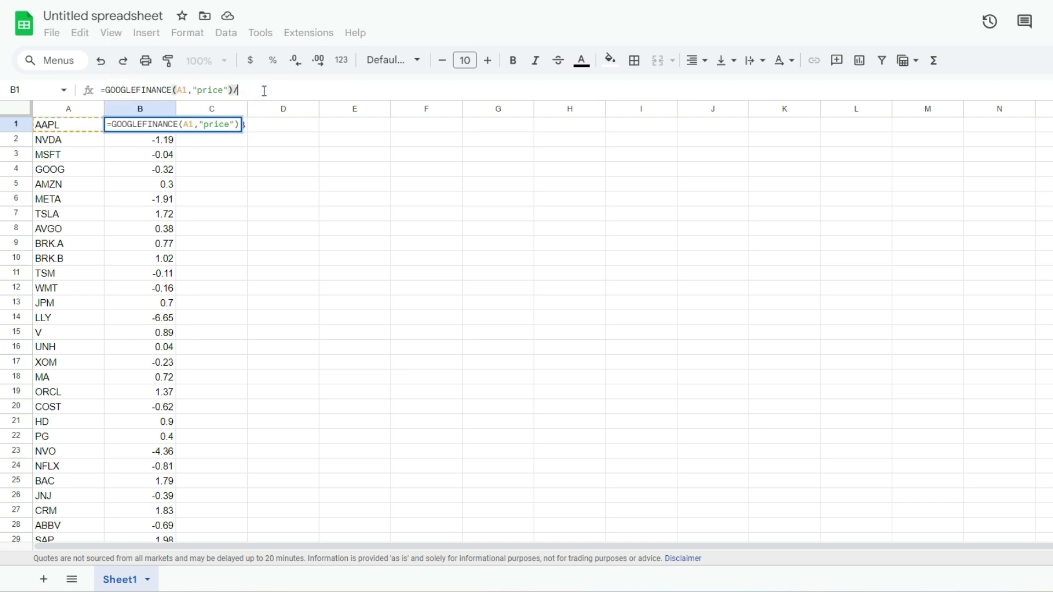
pyautogui.hotkey('ctrl', 'v')
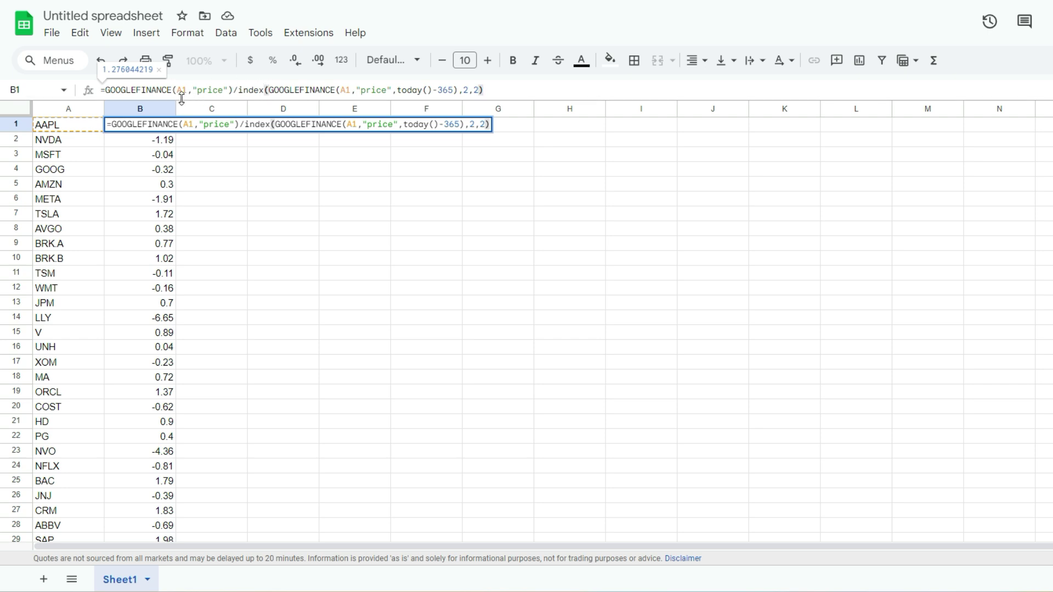
pyautogui.write('-1')
pyautogui.press('Return')
pyautogui.press('Up')
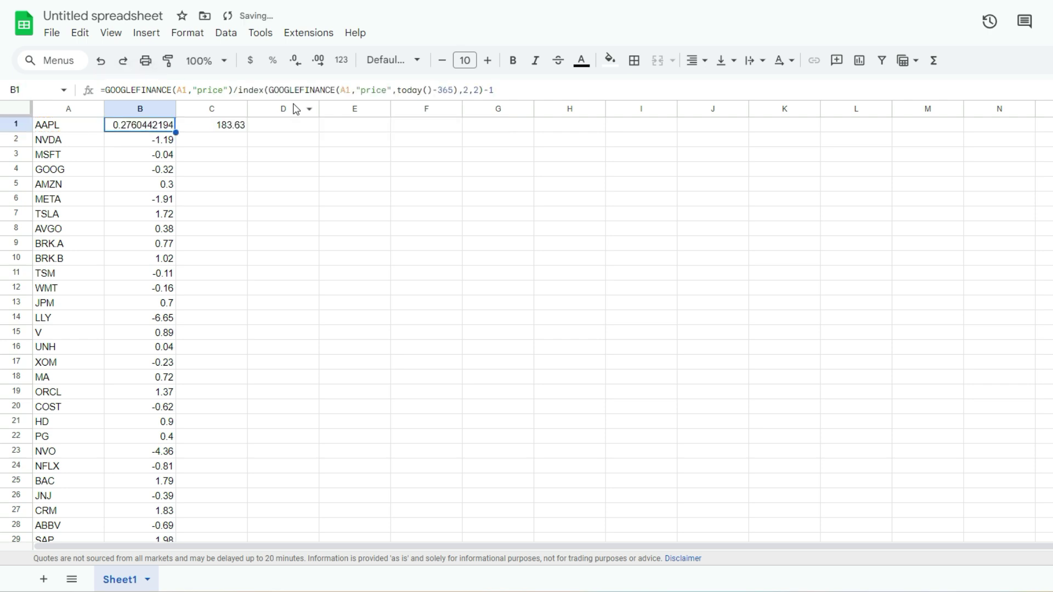
# Step: Format B1 as a percentage and fill its one-year return formula down to B50
pyautogui.click(272, 60)
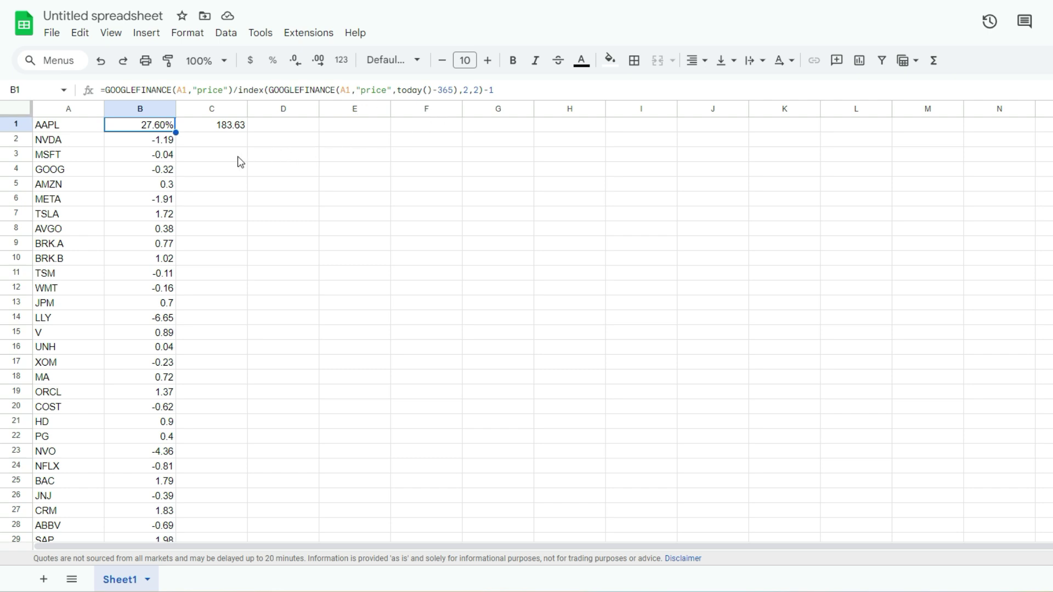
pyautogui.moveTo(176, 133); pyautogui.dragTo(174, 507)
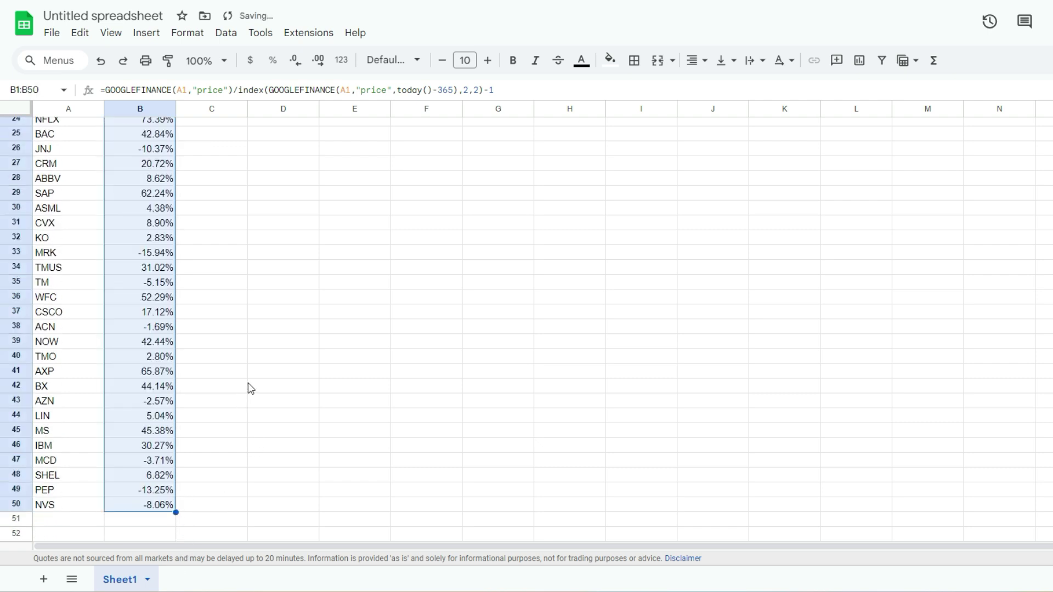
pyautogui.click(162, 373)
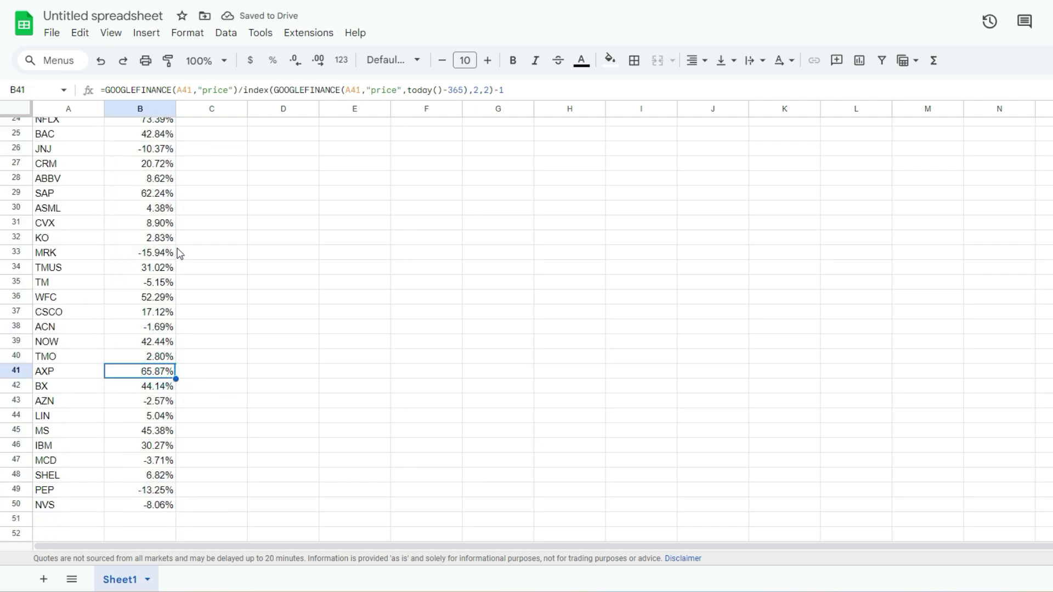
# Step: Delete the helper year-ago price formula from C1 and go back to the return formula in B1
pyautogui.scroll(7, 162, 241)
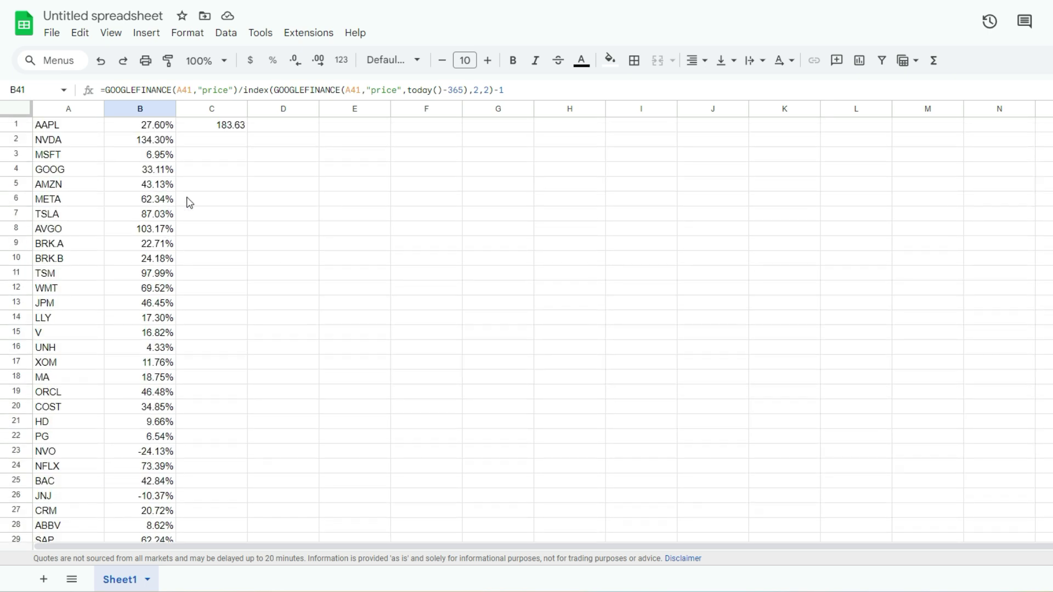
pyautogui.click(201, 127)
pyautogui.press('Delete')
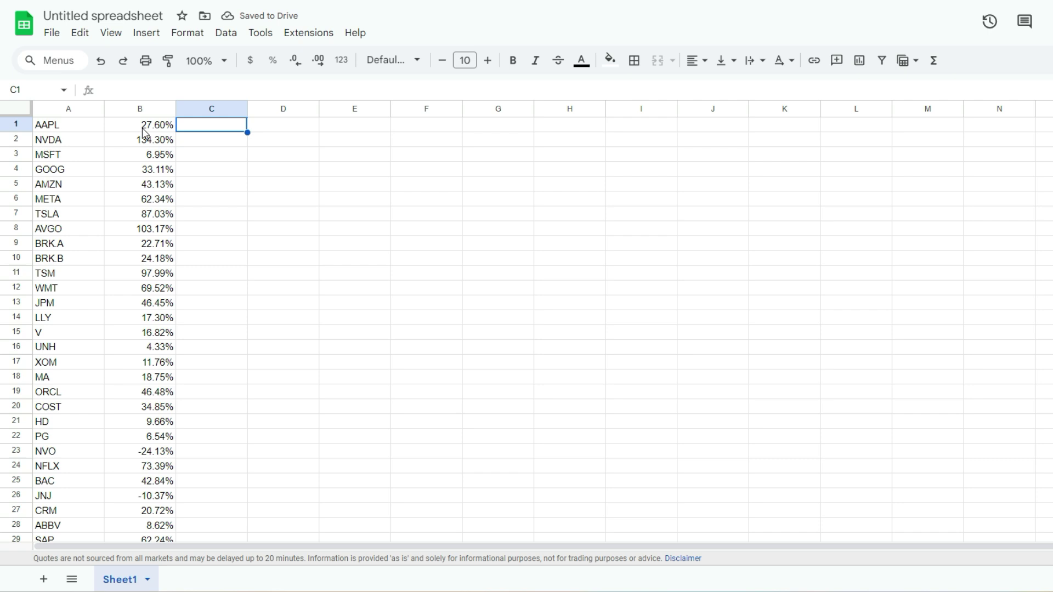
pyautogui.click(144, 132)
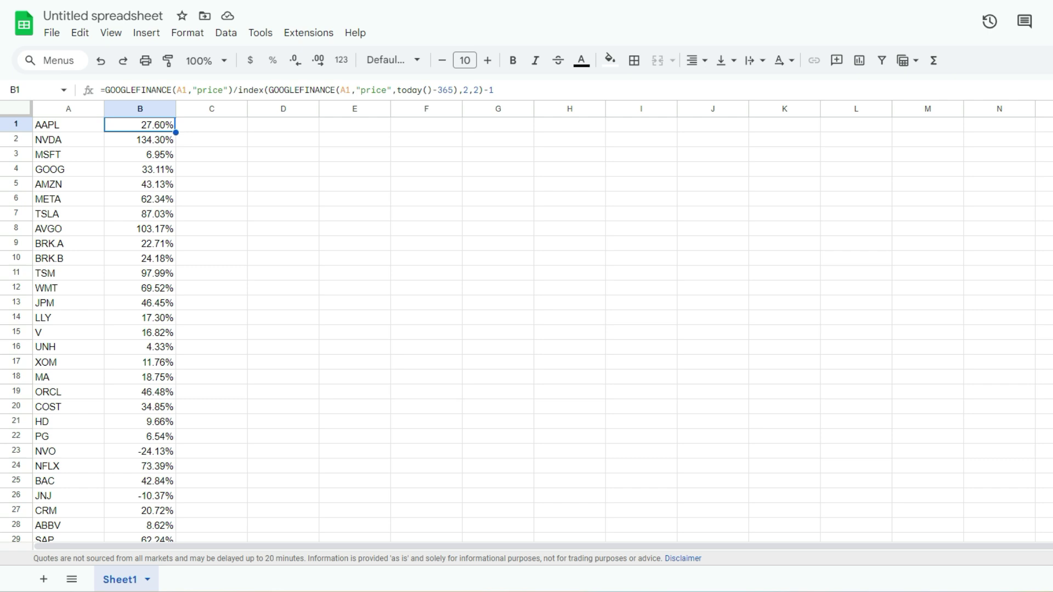
# Step: Enter =rank(B1,B:B) in cell C1 to rank the first ticker's one-year return against the whole column
pyautogui.click(193, 125)
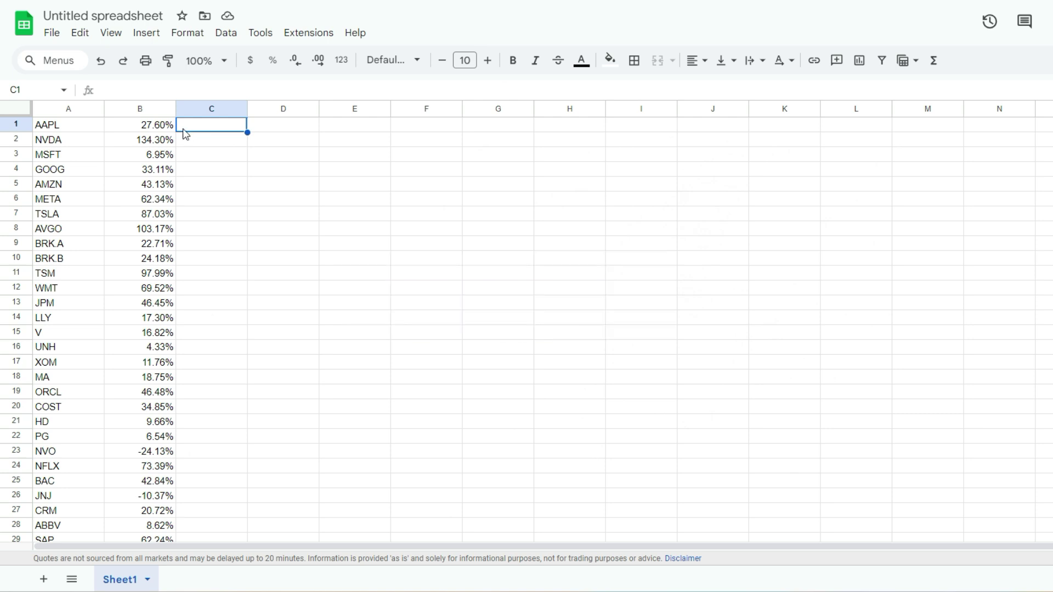
pyautogui.write('=rank(')
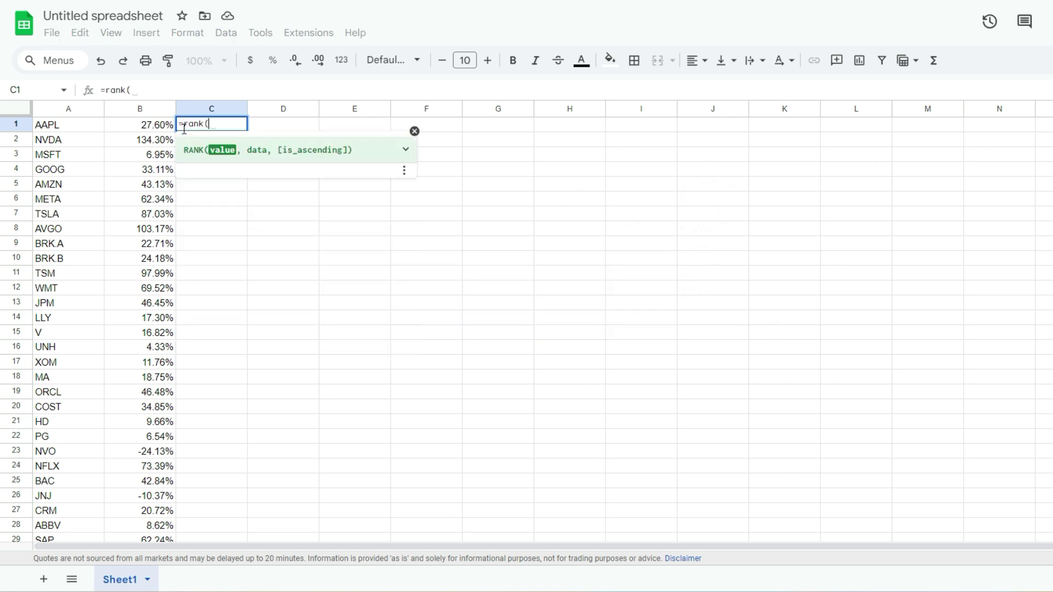
pyautogui.click(149, 130)
pyautogui.write(',')
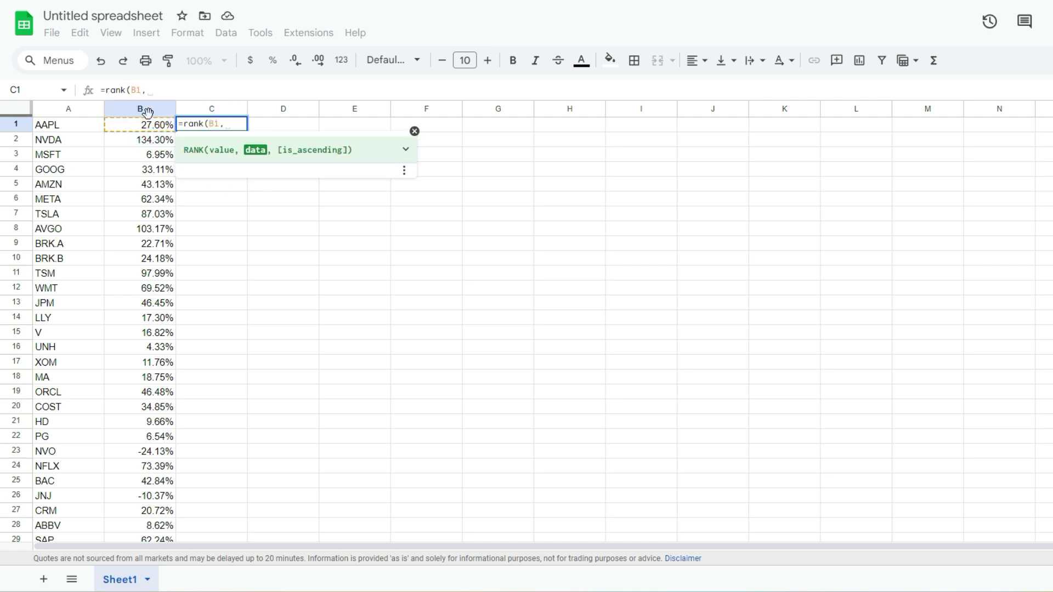
pyautogui.click(149, 113)
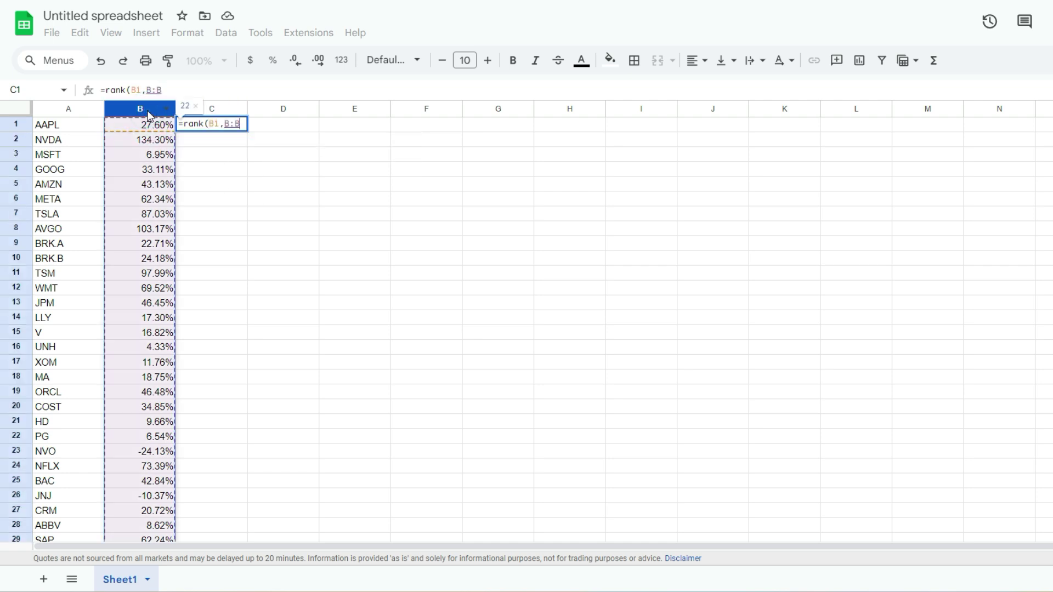
pyautogui.write(')')
pyautogui.press('Return')
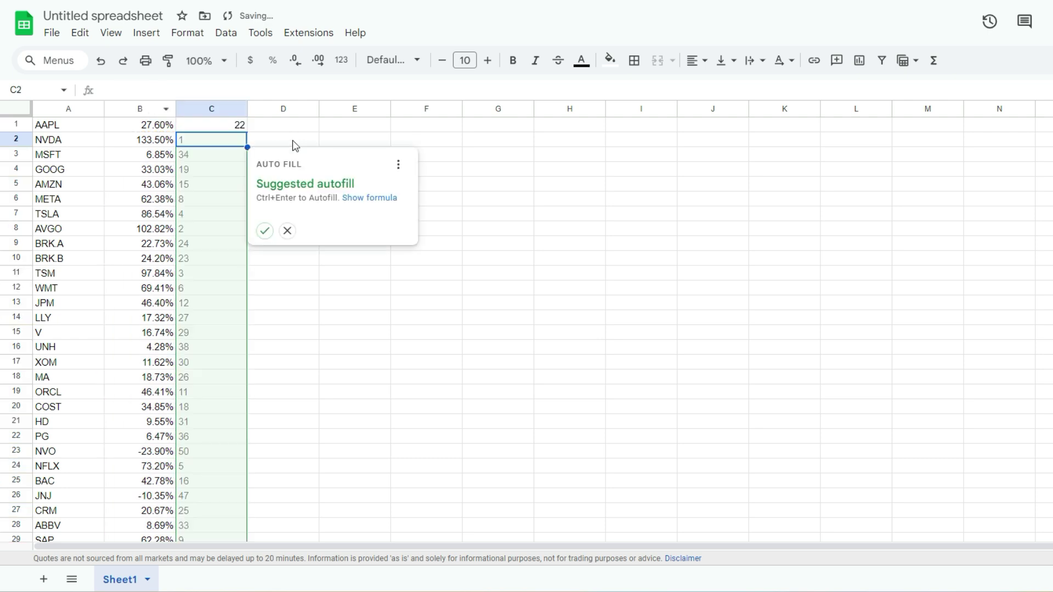
# Step: Accept the suggested autofill of the rank formula for the remaining tickers in column C and review the ranks
pyautogui.click(265, 231)
pyautogui.click(219, 124)
pyautogui.press('Down')
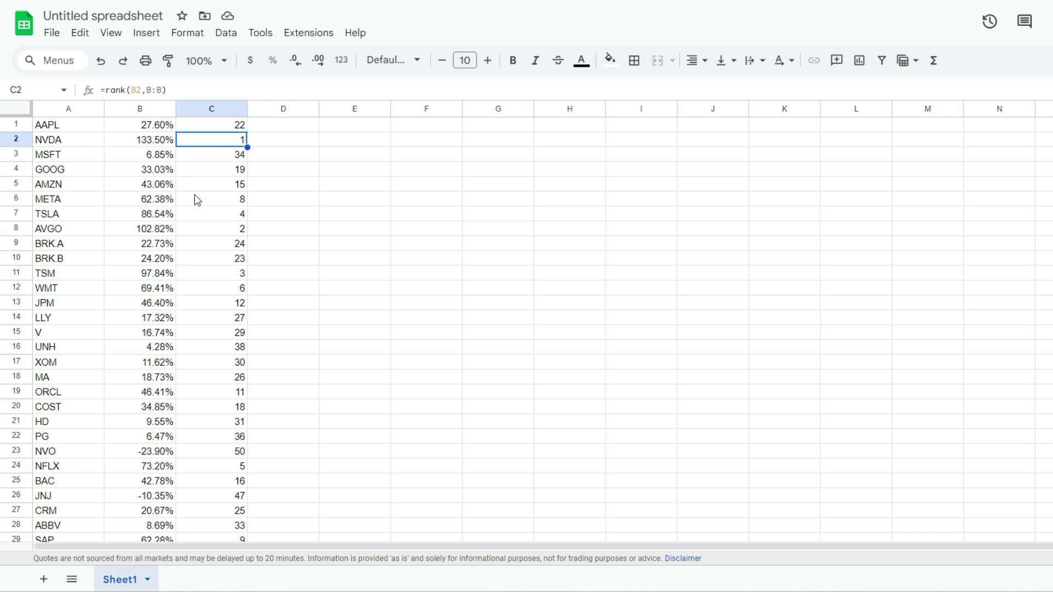
pyautogui.click(210, 230)
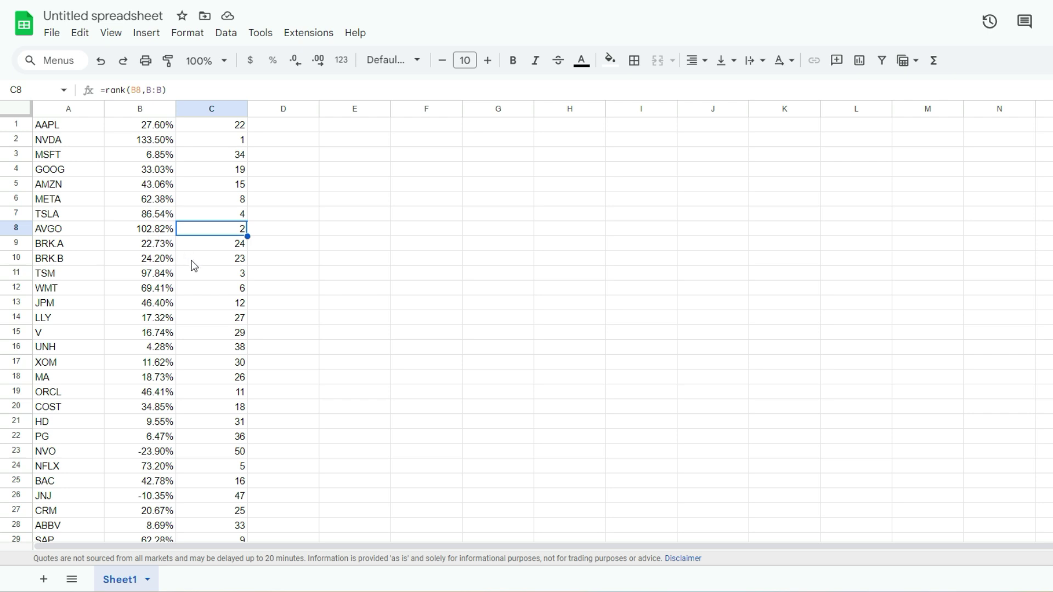
pyautogui.scroll(-5, 203, 293)
pyautogui.scroll(-4, 201, 299)
pyautogui.scroll(9, 201, 301)
# Step: Start a lookup formula in E1 with =index(A:A,match(column(A1), using the column number as the rank to find
pyautogui.click(380, 129)
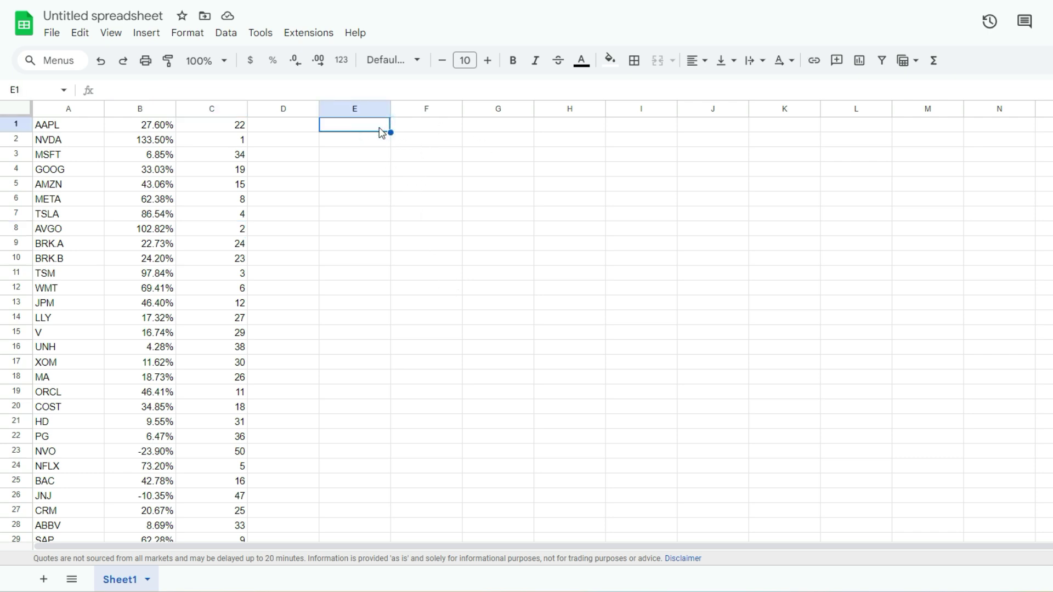
pyautogui.write('=index(')
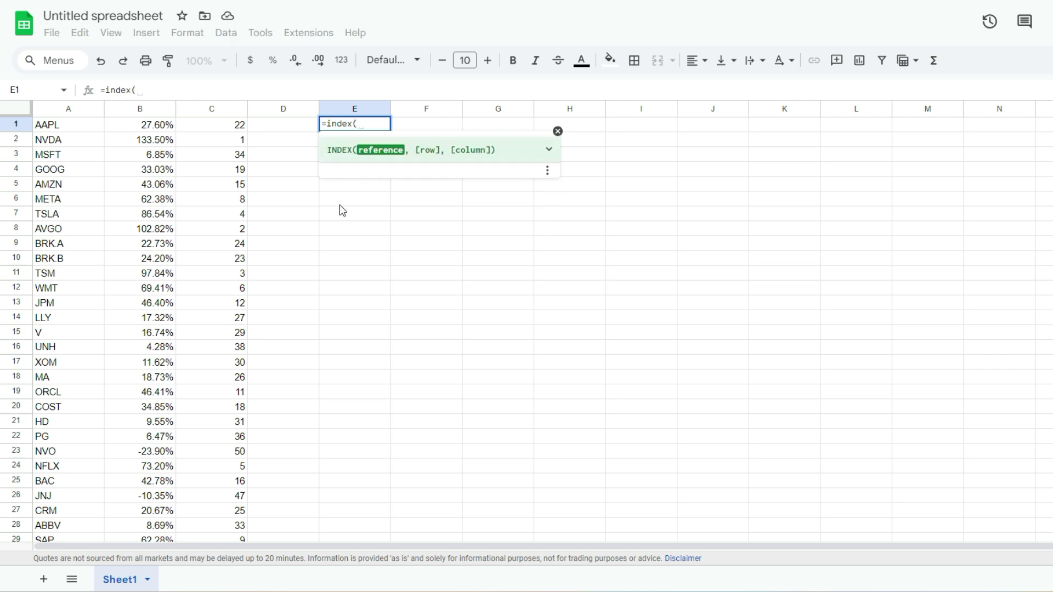
pyautogui.click(68, 109)
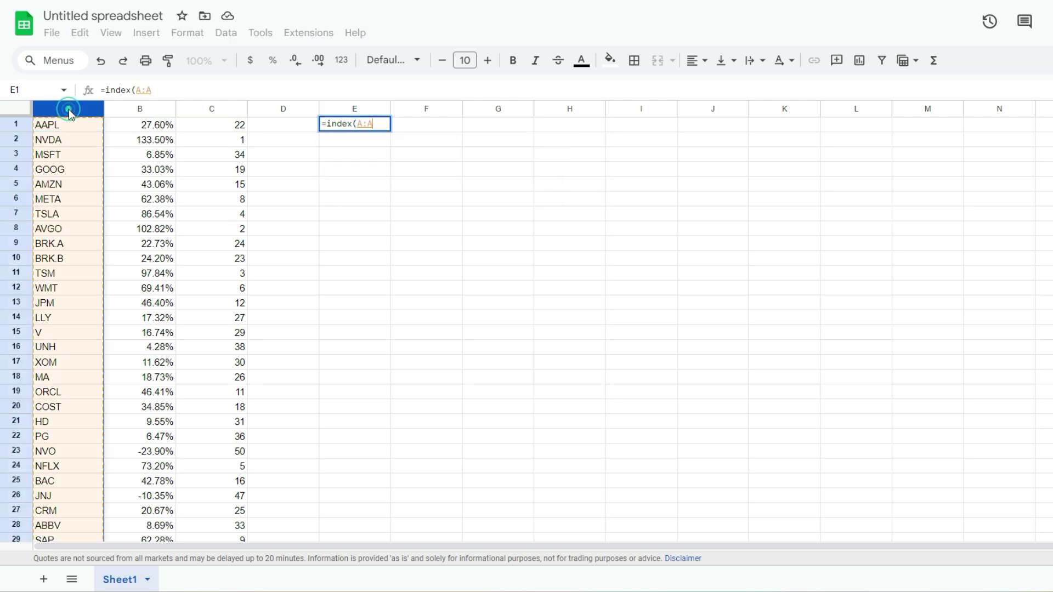
pyautogui.write(',')
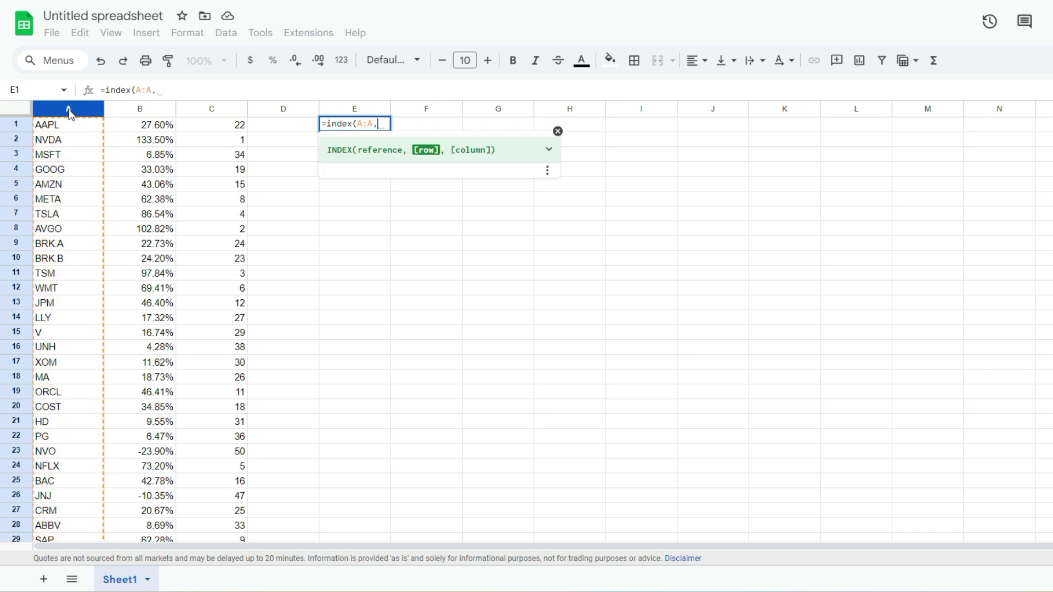
pyautogui.write('match(')
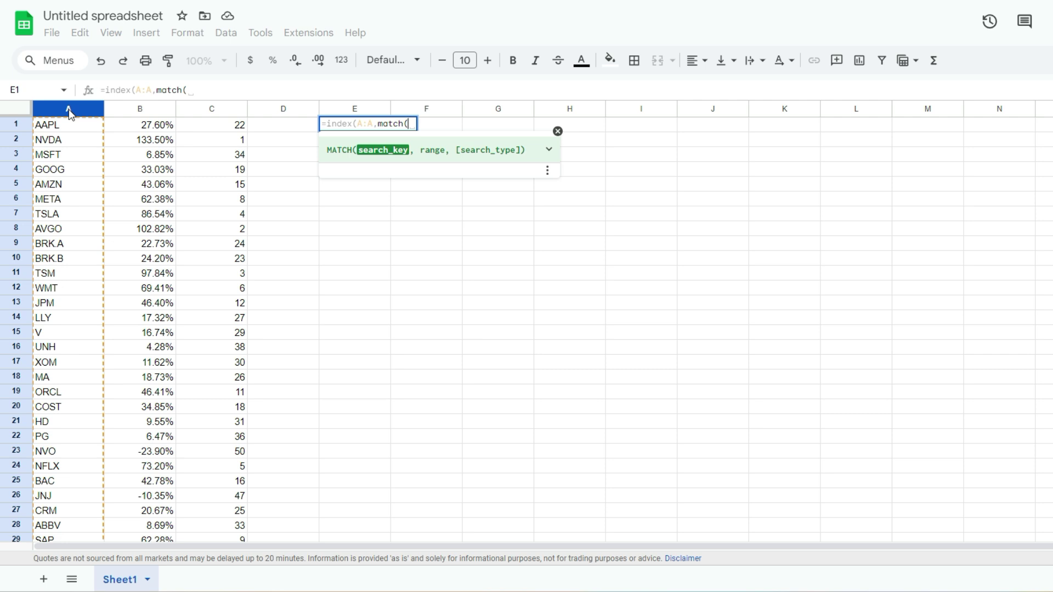
pyautogui.write('column')
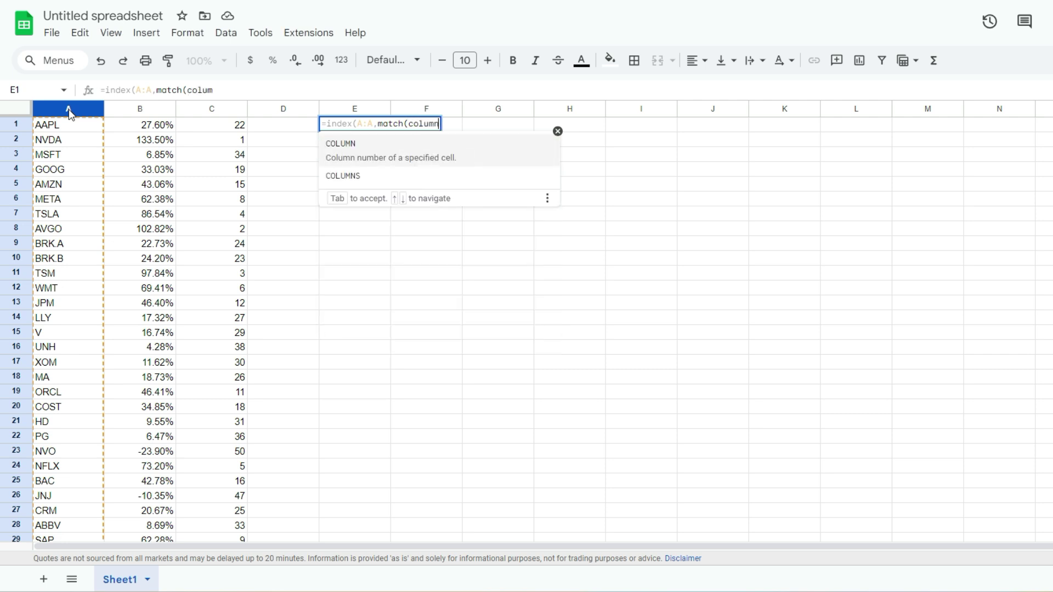
pyautogui.write('(A1)')
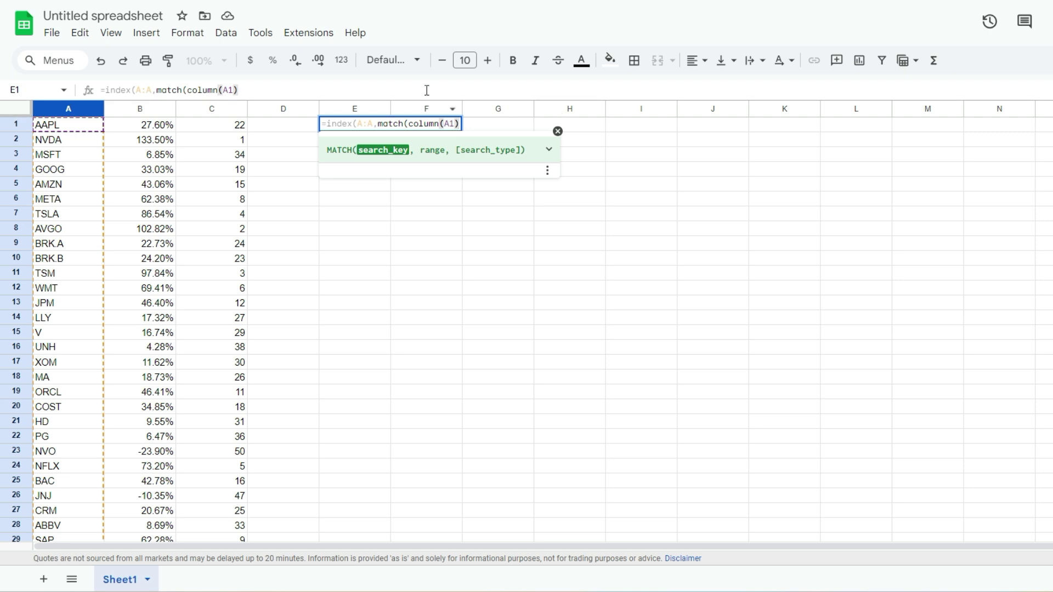
# Step: Complete the MATCH part of the E1 formula with the rank range C:C and exact match type 0
pyautogui.click(391, 91)
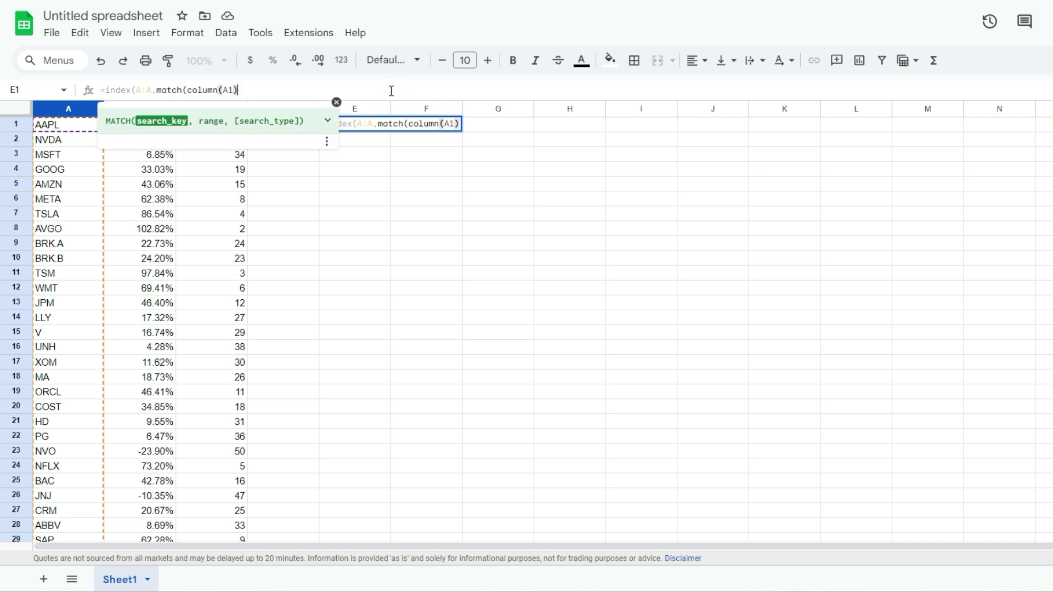
pyautogui.write(',')
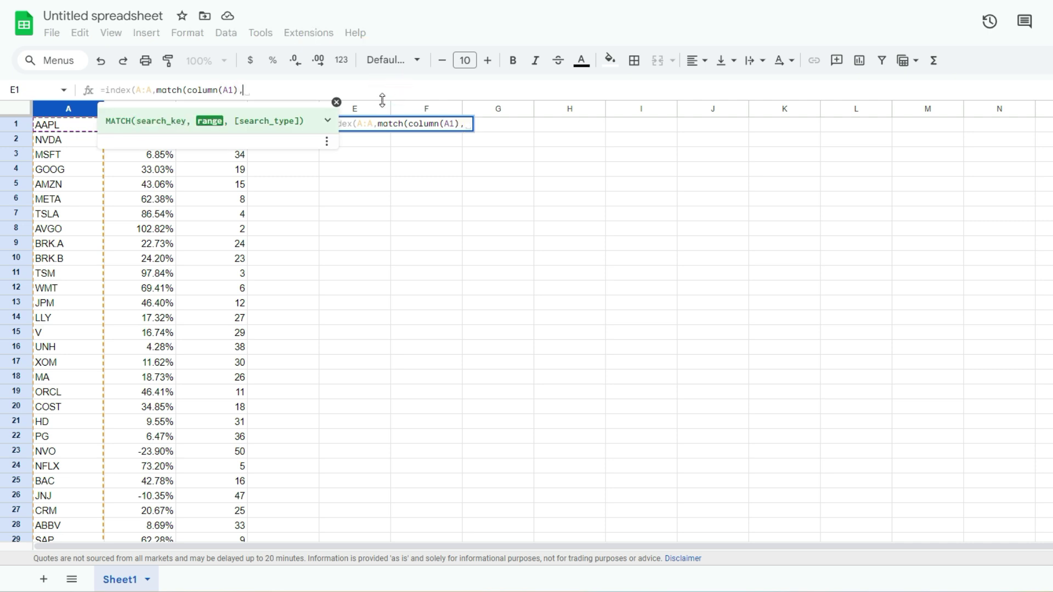
pyautogui.click(336, 104)
pyautogui.click(204, 109)
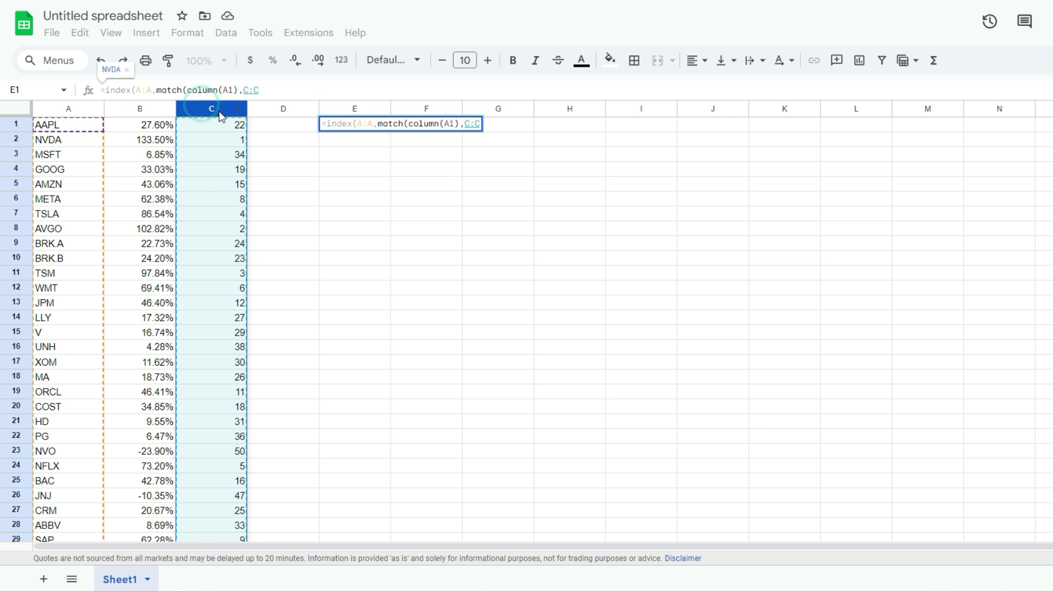
pyautogui.write(', ')
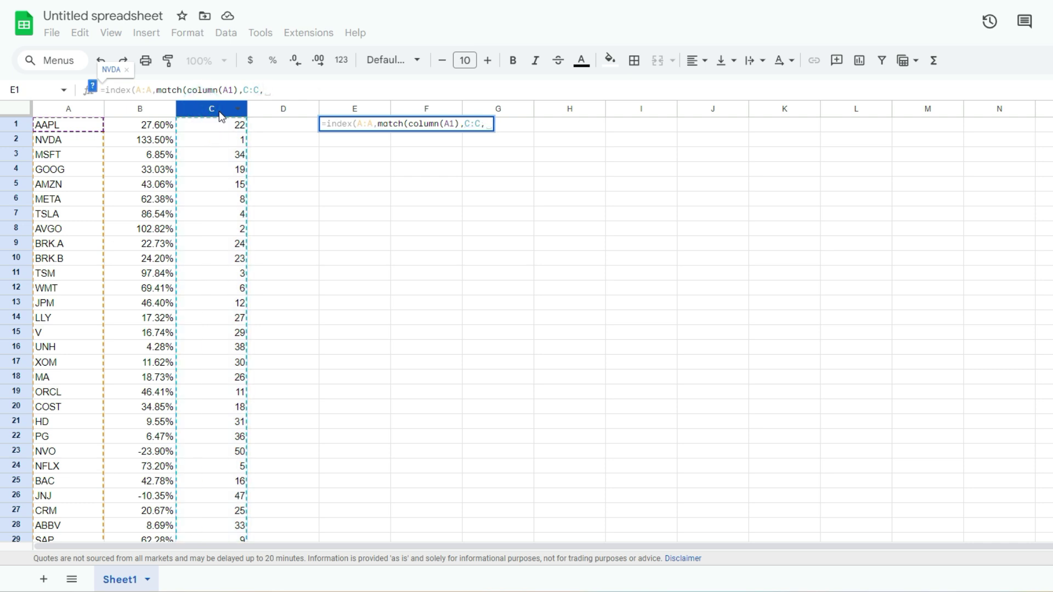
pyautogui.write('0)')
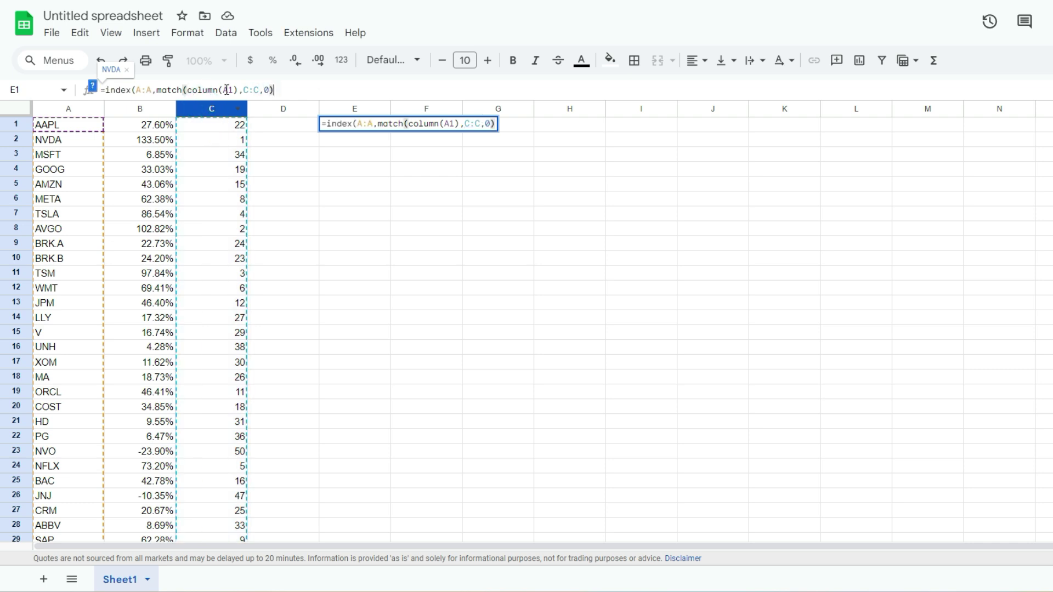
# Step: Make the references $A:$A and $C:$C absolute, add INDEX column 1 and commit the E1 formula
pyautogui.click(247, 90)
pyautogui.press('F4')
pyautogui.click(152, 90)
pyautogui.press('F4')
pyautogui.click(316, 91)
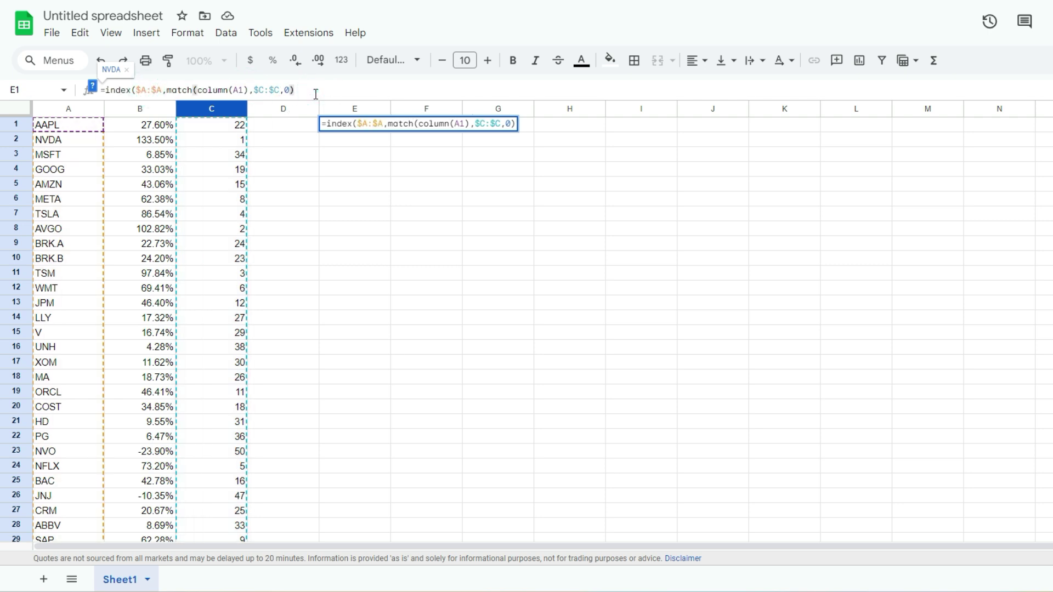
pyautogui.write(',1)')
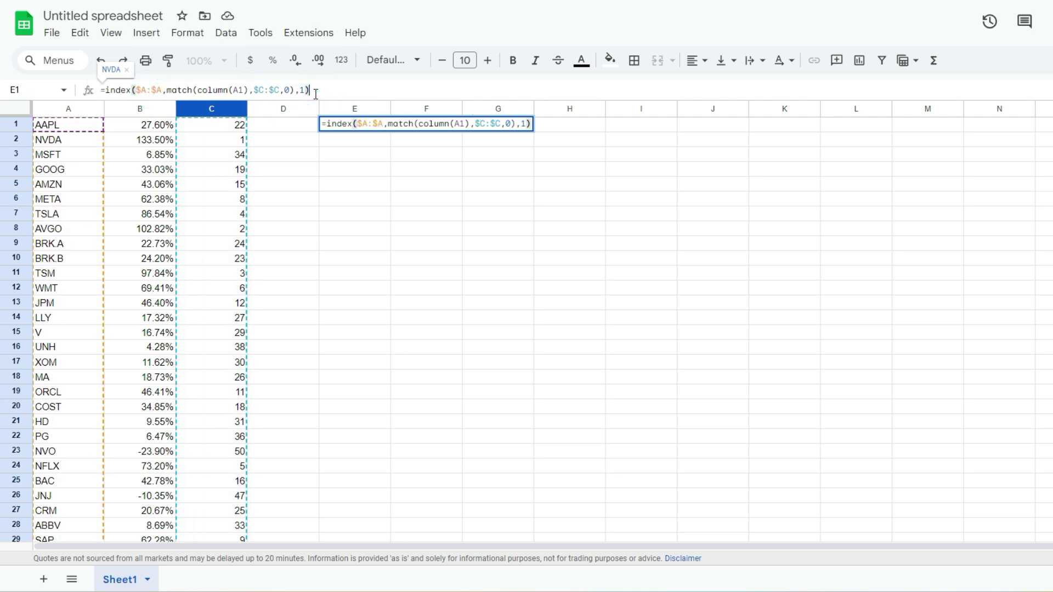
pyautogui.press('Return')
# Step: Fill the E1 formula across to N1 and center the resulting tickers
pyautogui.click(343, 124)
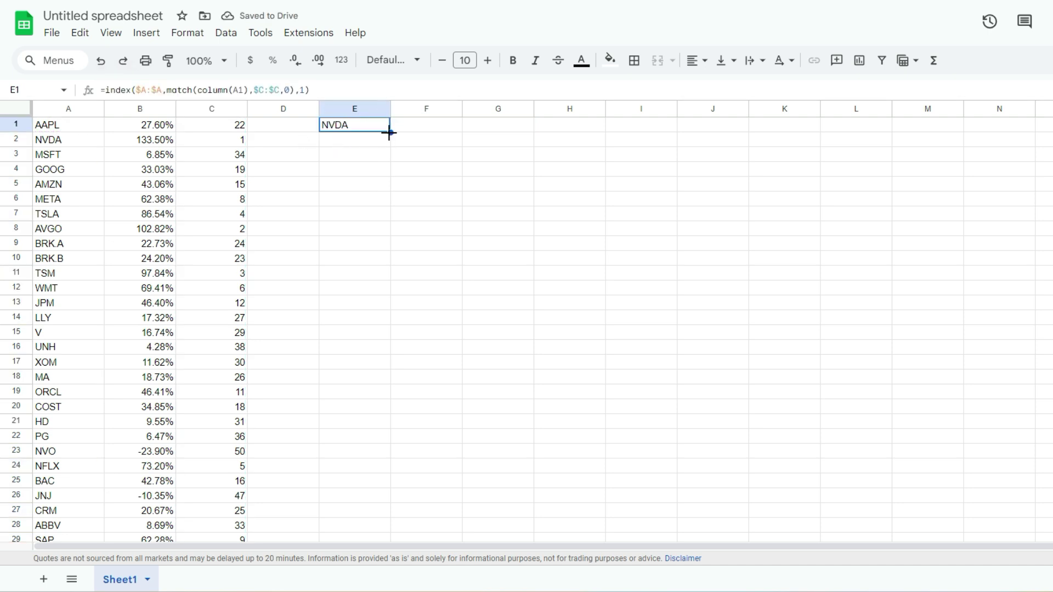
pyautogui.moveTo(390, 132); pyautogui.dragTo(987, 132)
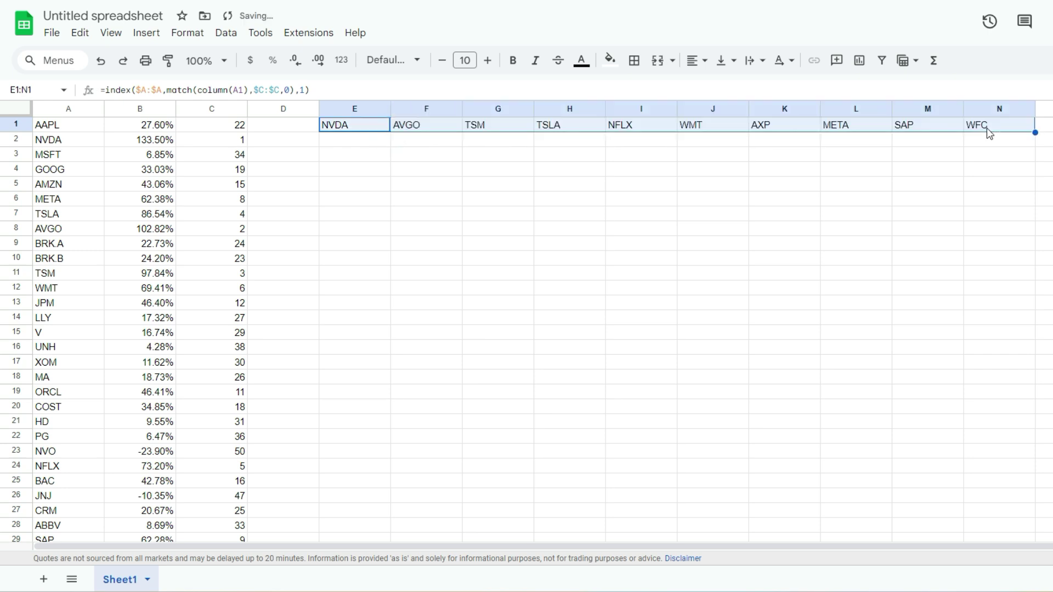
pyautogui.click(691, 60)
pyautogui.click(721, 88)
# Step: Check how the COLUMN reference changes in the copied row 1 formulas from F1 through J1
pyautogui.click(426, 133)
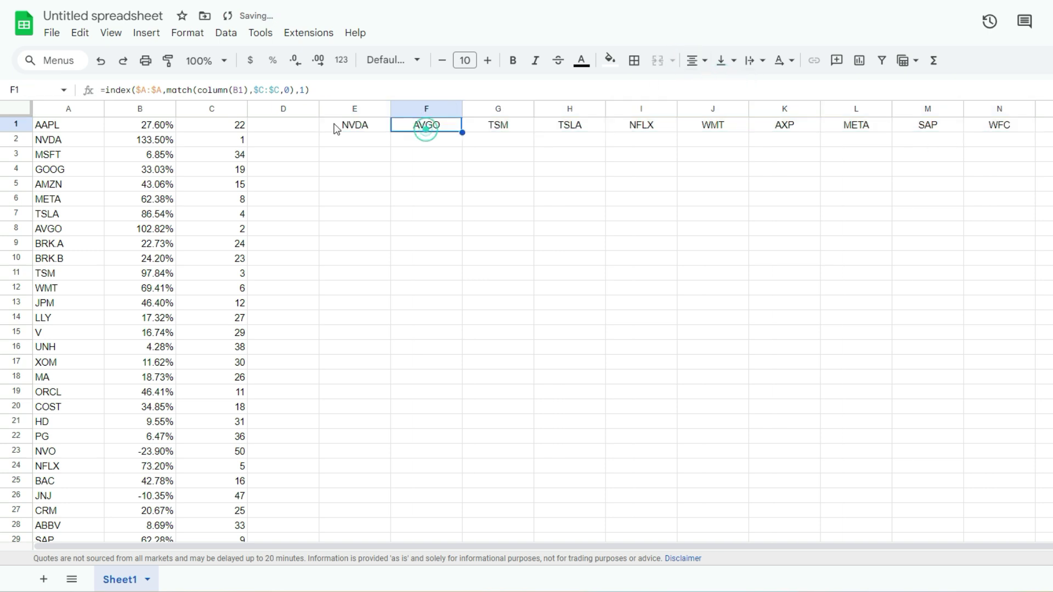
pyautogui.press('Right')
pyautogui.press('Right')
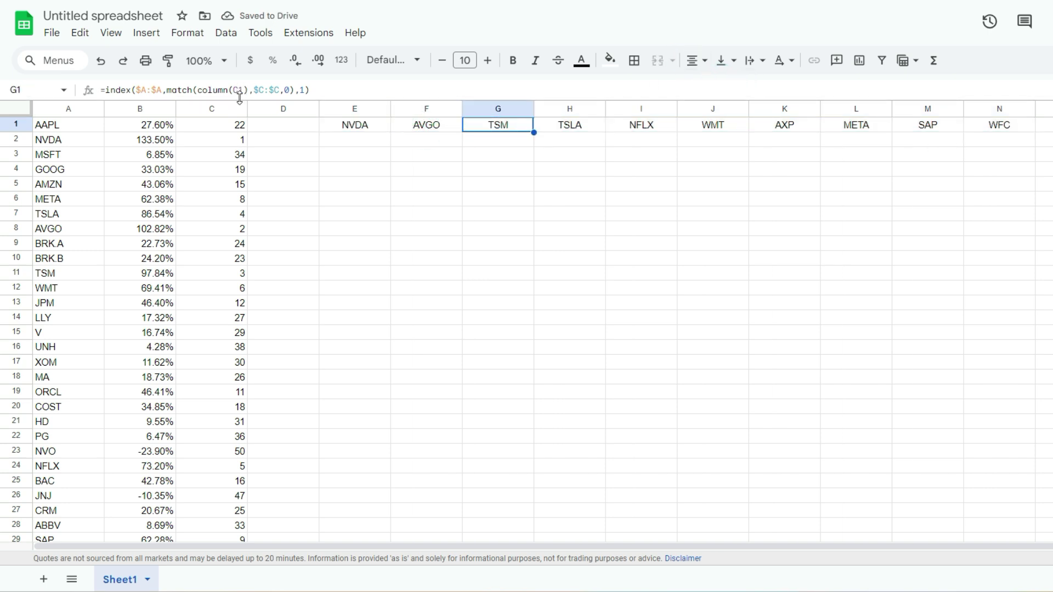
pyautogui.press('Right')
pyautogui.press('Right')
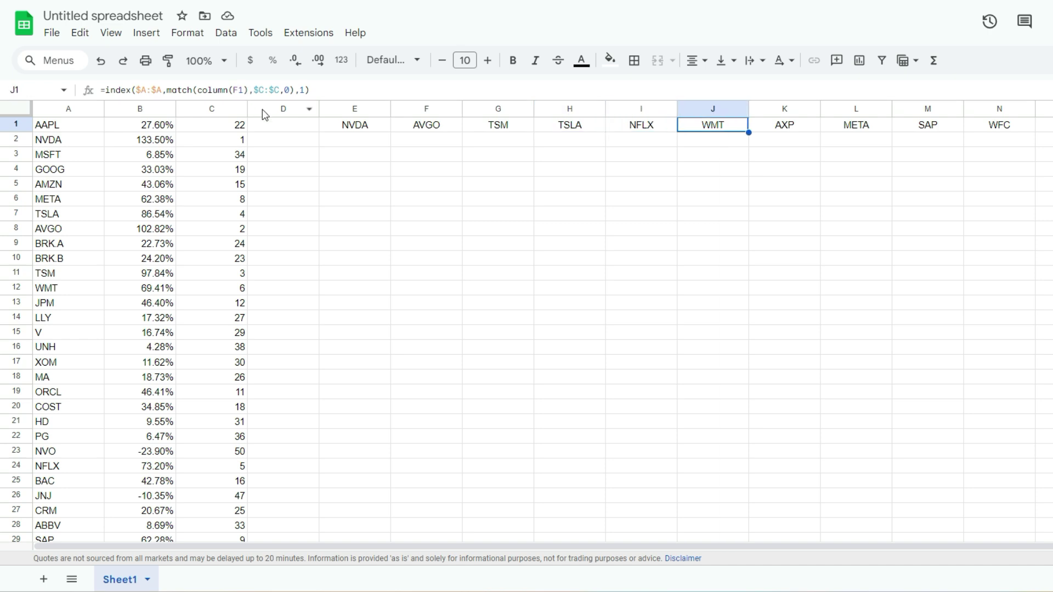
# Step: Copy the text of the INDEX/MATCH formula in E1 into E2 without shifting its references
pyautogui.click(355, 127)
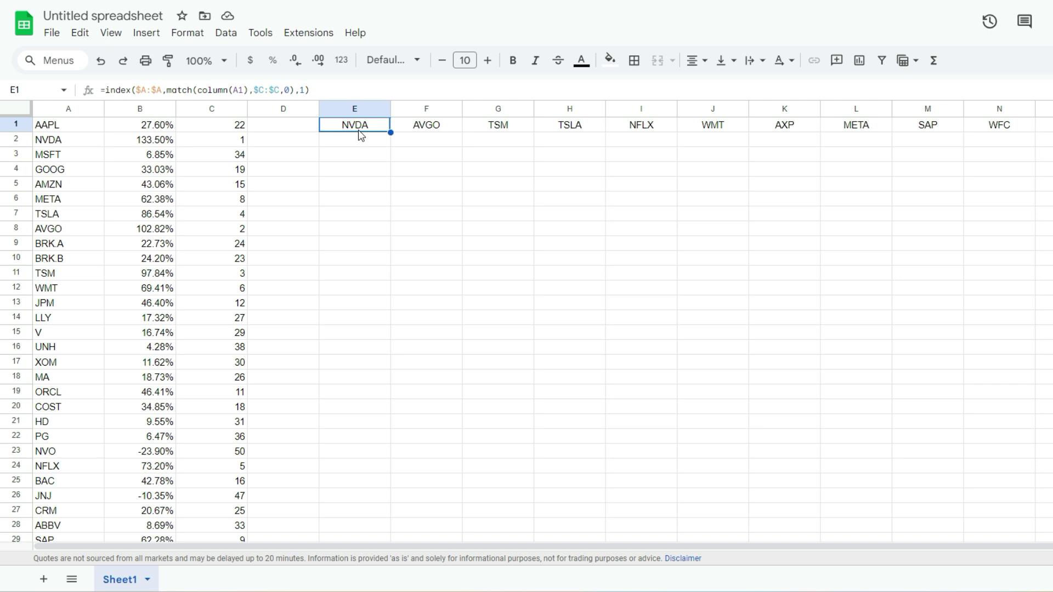
pyautogui.click(317, 89)
pyautogui.hotkey('ctrl', 'a')
pyautogui.hotkey('ctrl', 'c')
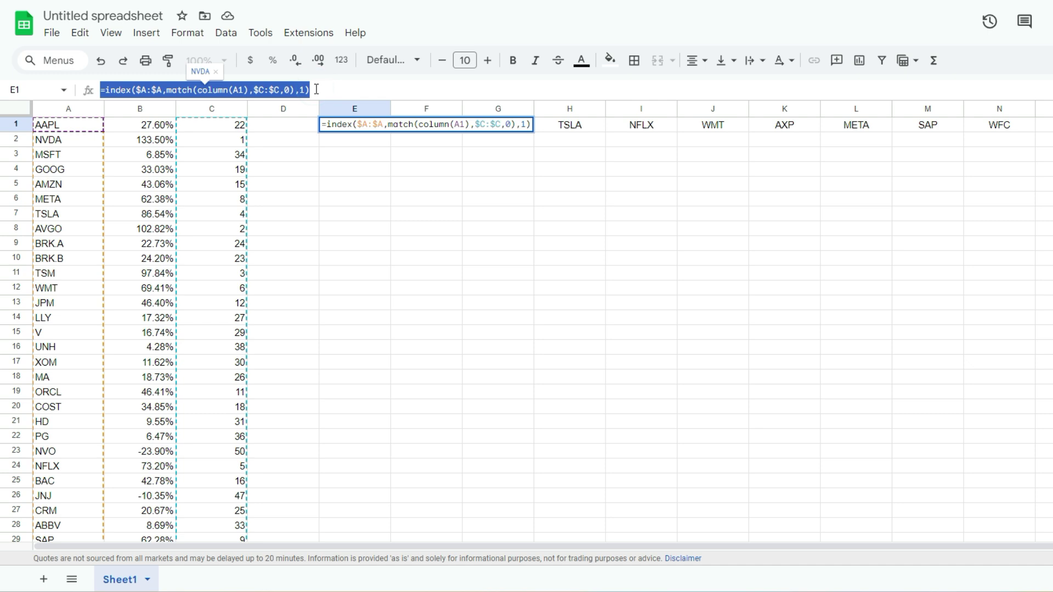
pyautogui.press('Escape')
pyautogui.click(348, 141)
pyautogui.click(162, 89)
pyautogui.hotkey('ctrl', 'v')
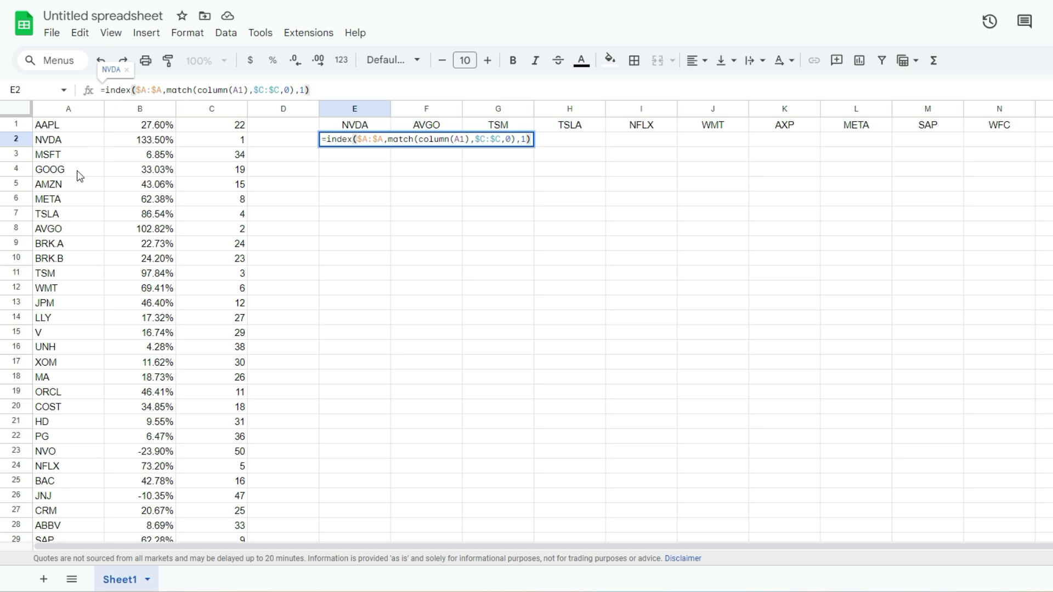
# Step: Change the INDEX range in the E2 formula to $B:$B so it returns the one-year return
pyautogui.doubleClick(144, 89)
pyautogui.write('b')
pyautogui.doubleClick(163, 89)
pyautogui.write('b')
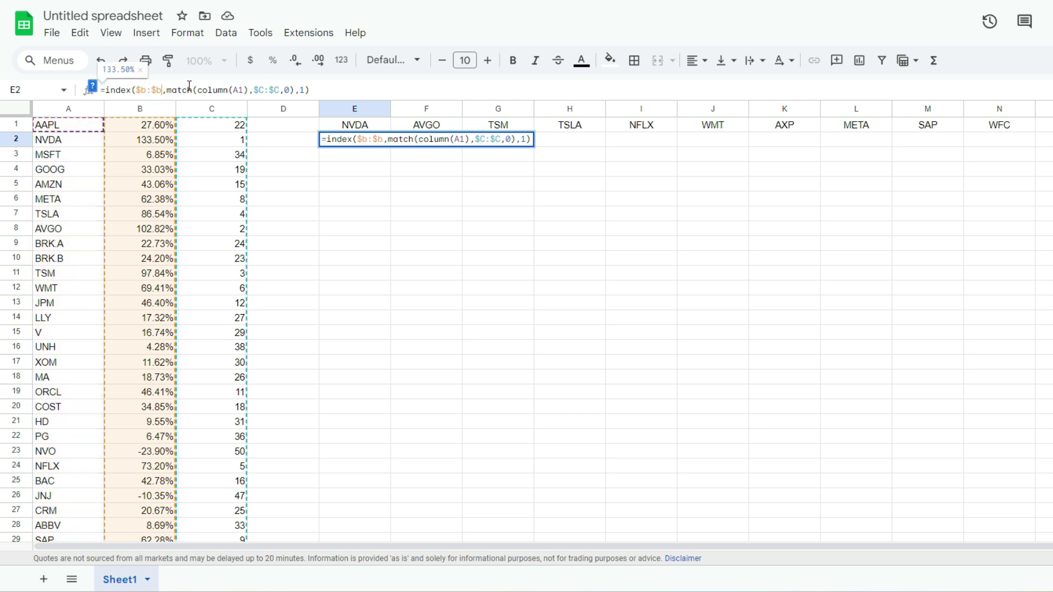
pyautogui.press('Return')
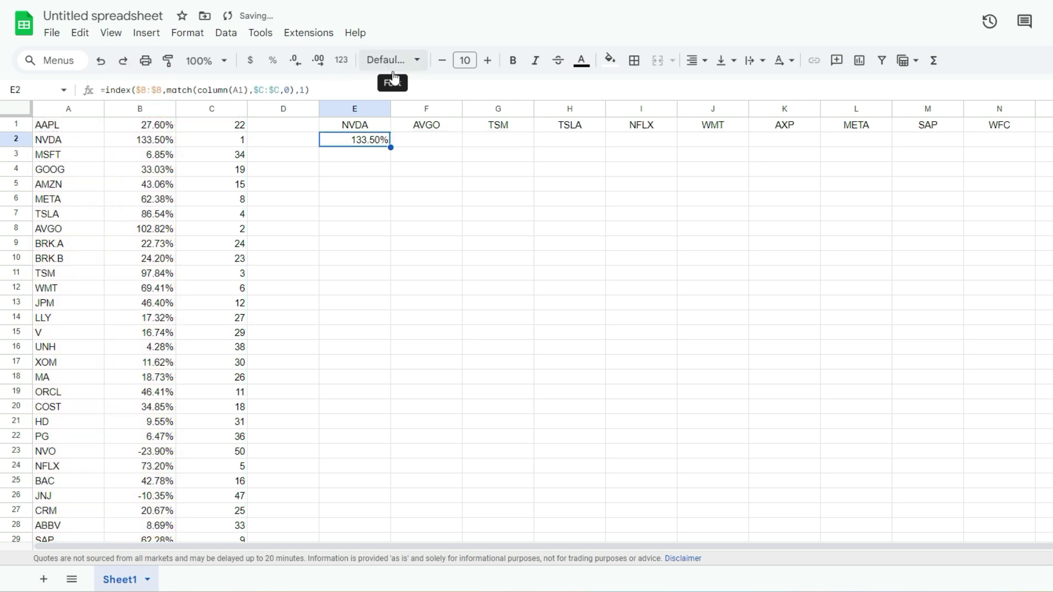
# Step: Center the return in E2 and fill its formula across to N2
pyautogui.click(693, 61)
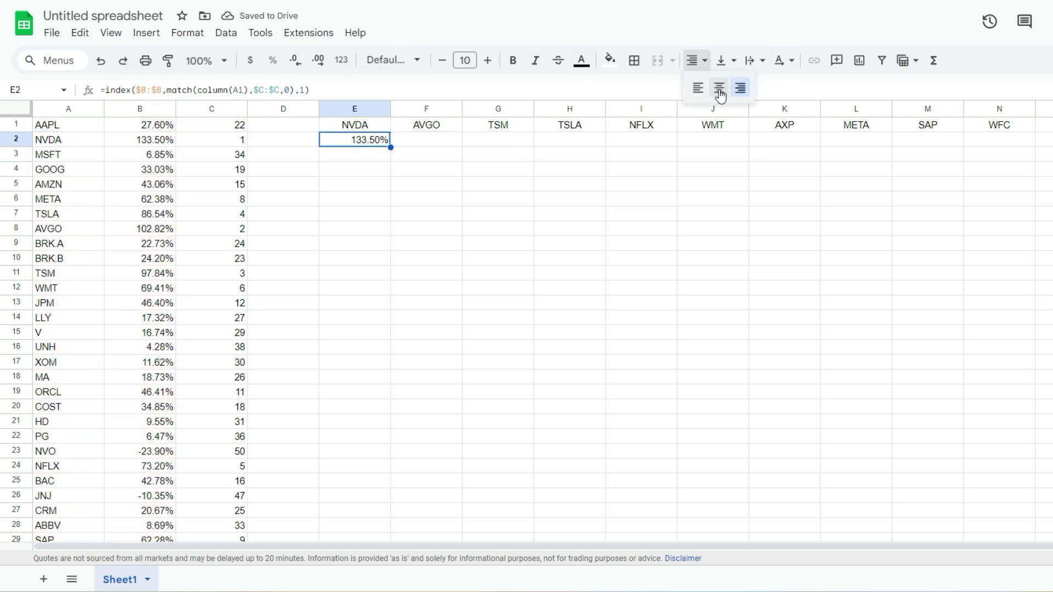
pyautogui.click(719, 88)
pyautogui.moveTo(390, 147); pyautogui.dragTo(1003, 141)
pyautogui.click(364, 125)
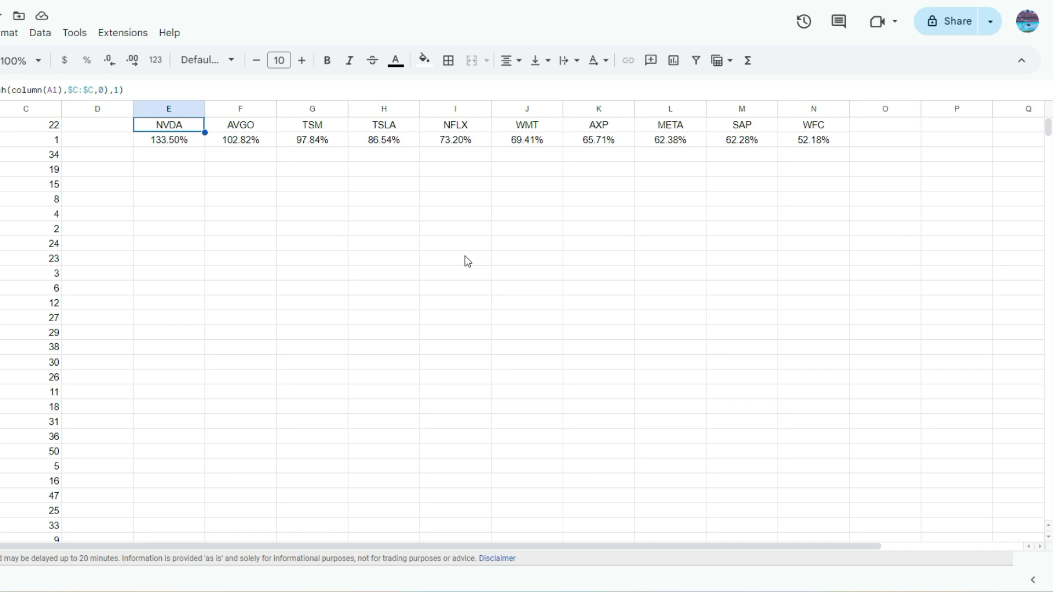
# Step: Enter the return thresholds 100%, 50%, 25%, 0% and -100% in cells P1 to P5
pyautogui.click(965, 125)
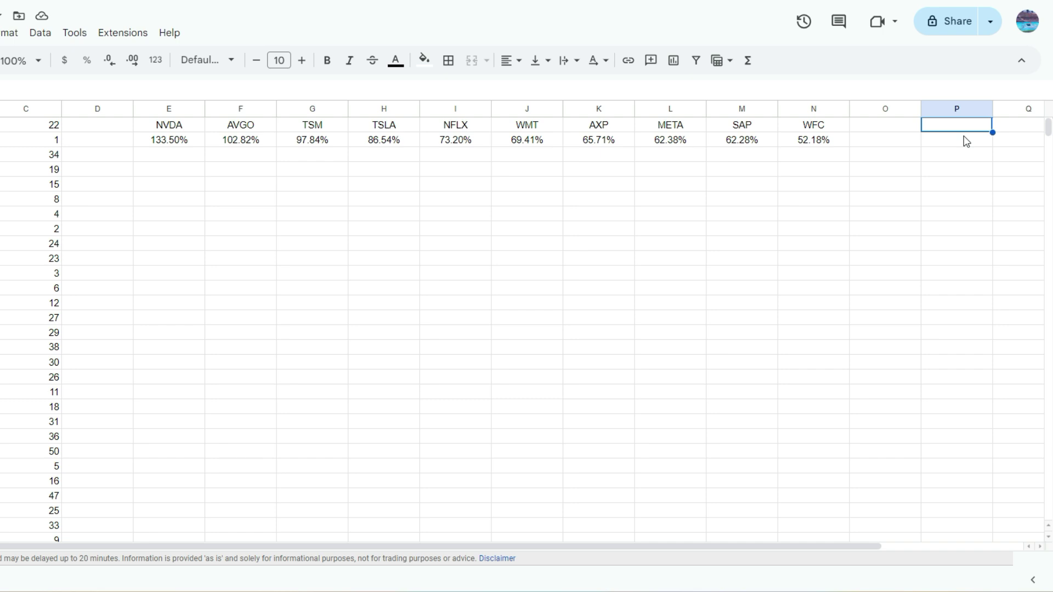
pyautogui.write('100%')
pyautogui.press('Return')
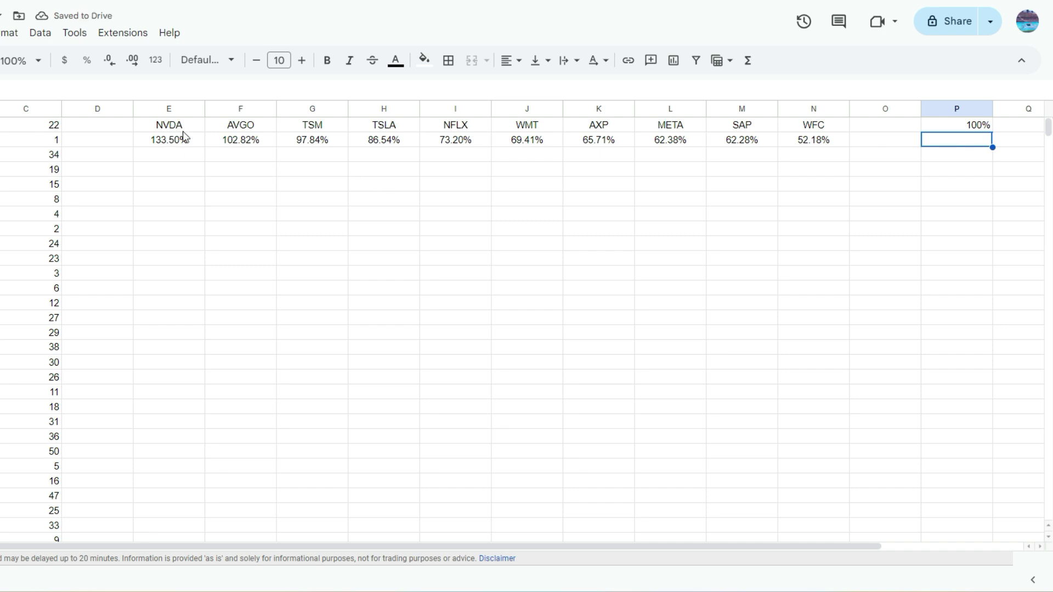
pyautogui.write('50')
pyautogui.press('Return')
pyautogui.write('25')
pyautogui.press('Return')
pyautogui.write('0')
pyautogui.press('Return')
pyautogui.write('-100%')
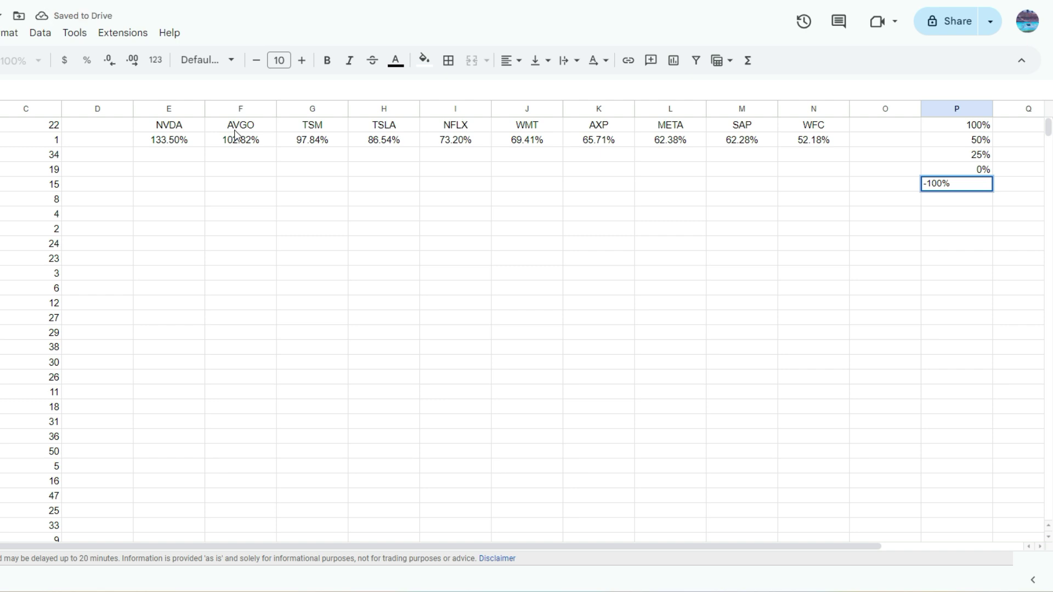
pyautogui.press('Return')
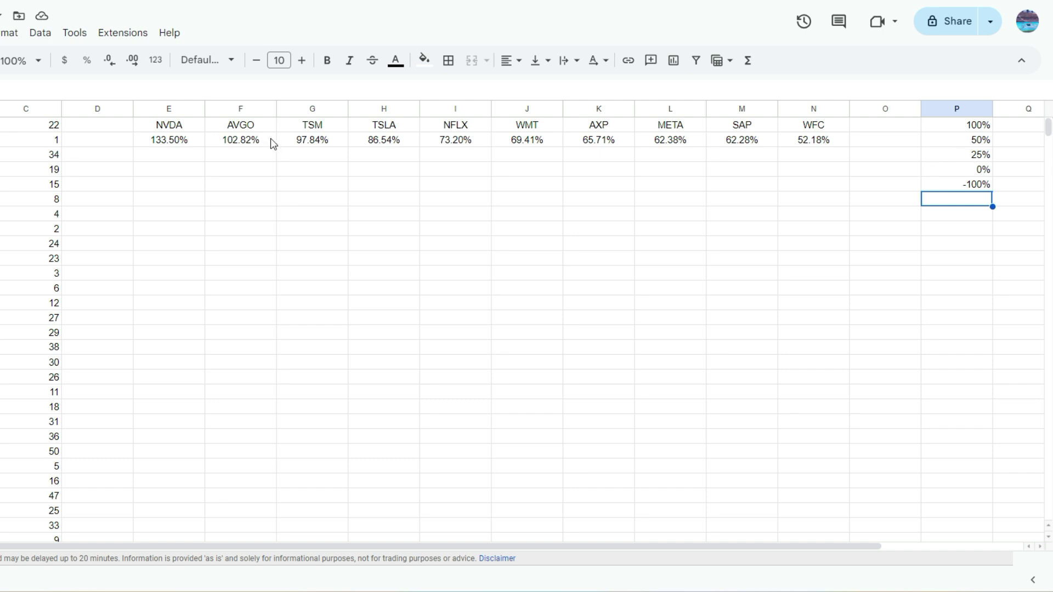
# Step: Start a conditional formatting rule for the tickers in E1:N1 with the condition set to a custom formula
pyautogui.moveTo(170, 125); pyautogui.dragTo(782, 132)
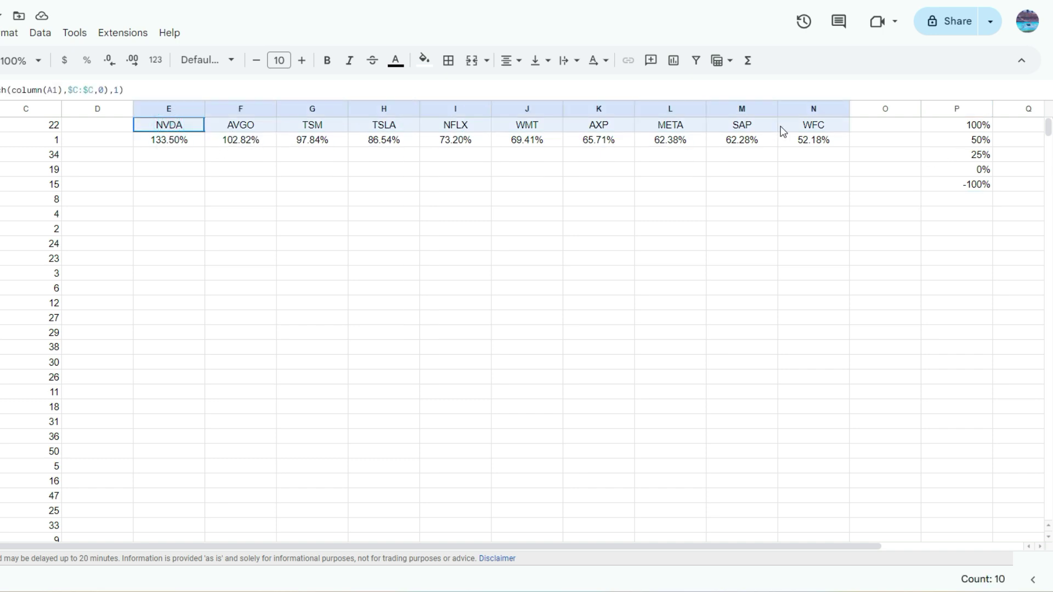
pyautogui.click(11, 32)
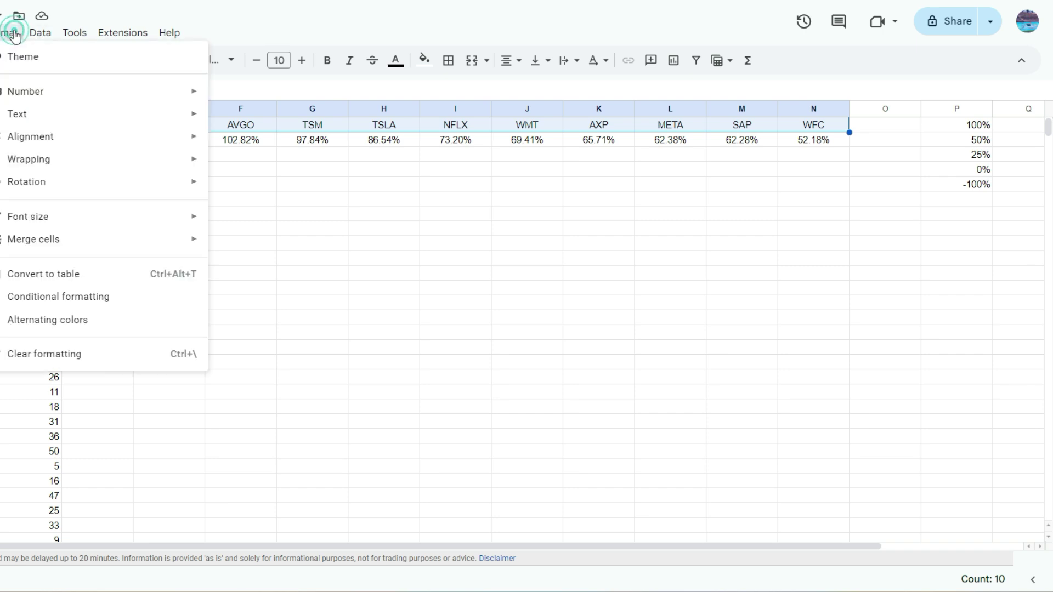
pyautogui.click(105, 299)
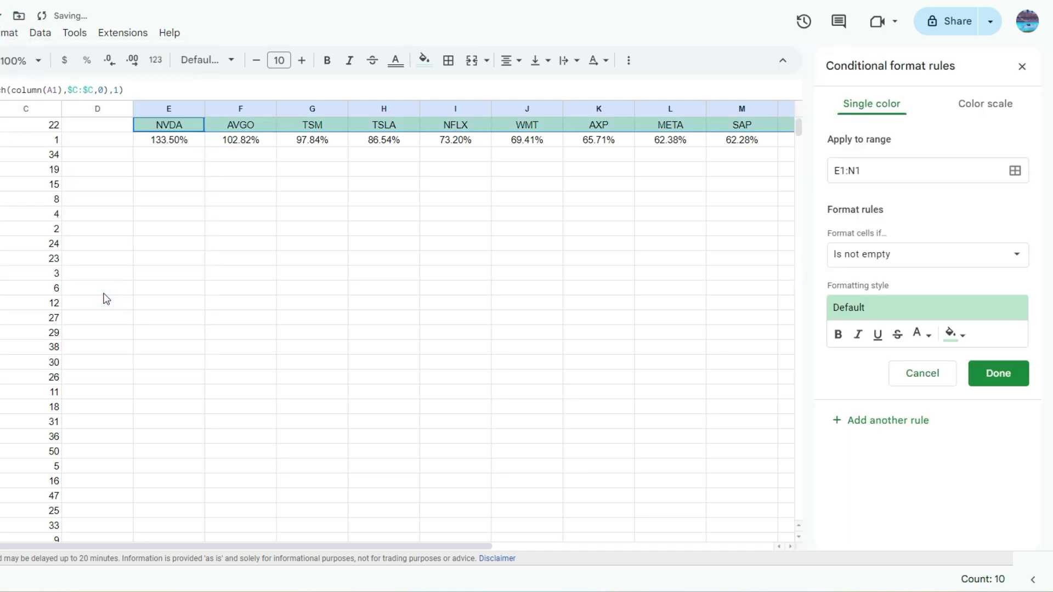
pyautogui.click(866, 254)
pyautogui.scroll(-2, 899, 374)
pyautogui.click(900, 575)
pyautogui.click(861, 285)
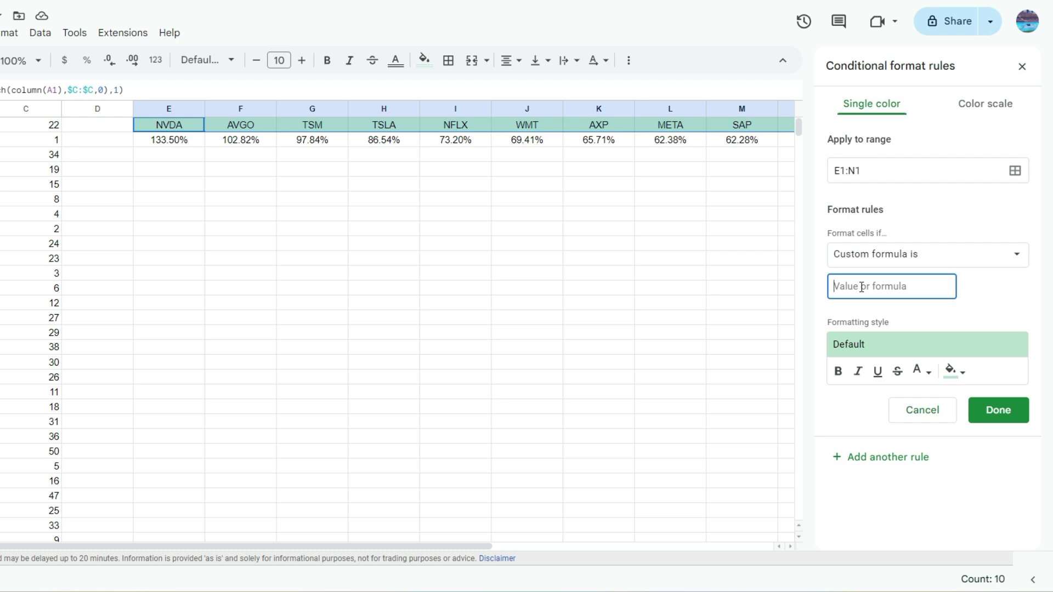
# Step: Set the rule's custom formula to =E2>=$P$1 and its fill color to bright green
pyautogui.write('=')
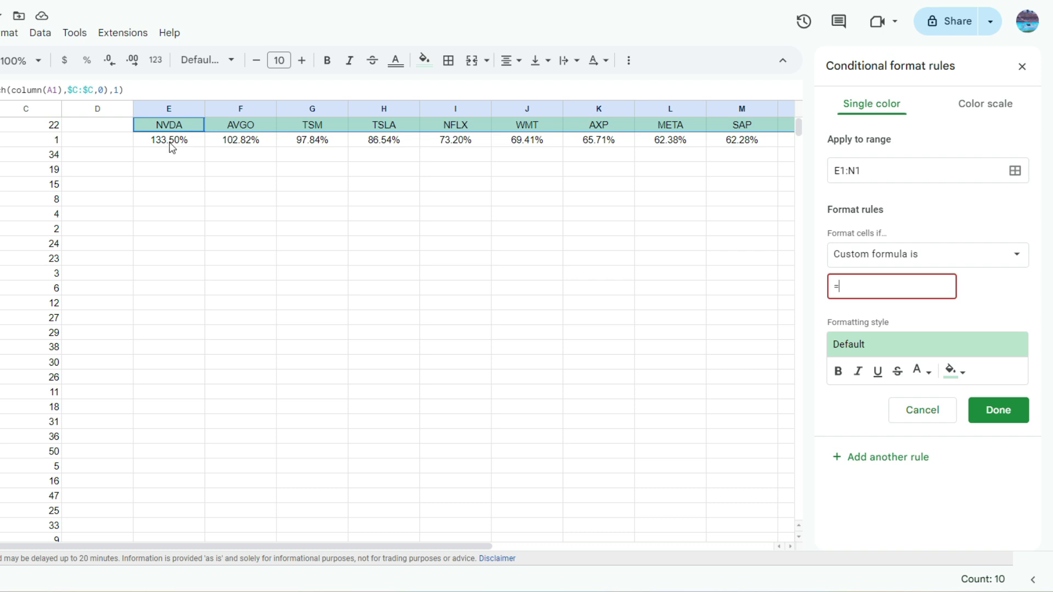
pyautogui.write('E2>=')
pyautogui.moveTo(351, 546); pyautogui.dragTo(406, 545)
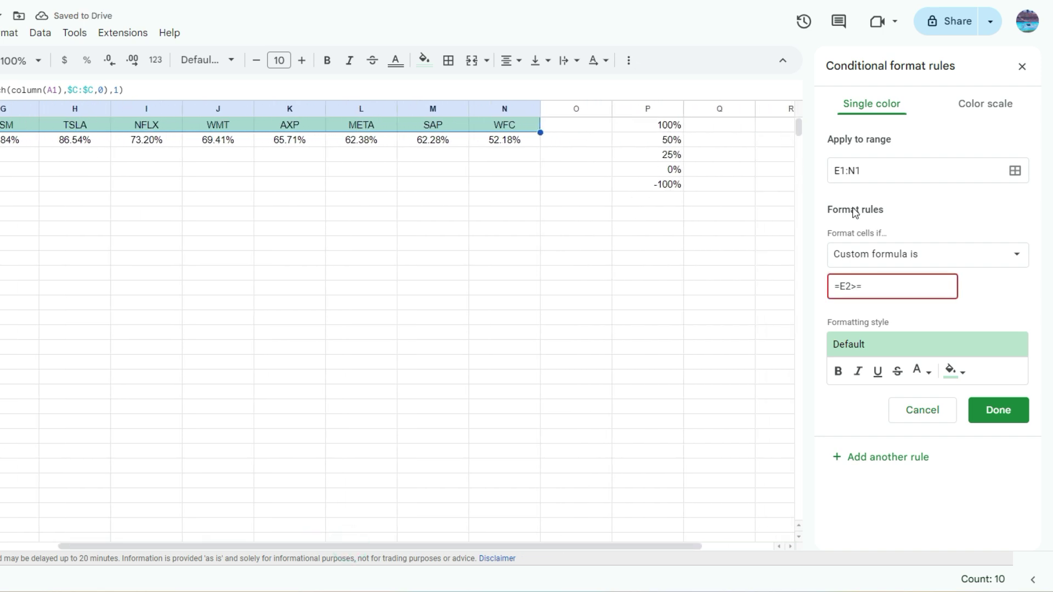
pyautogui.click(877, 285)
pyautogui.write('$P$1')
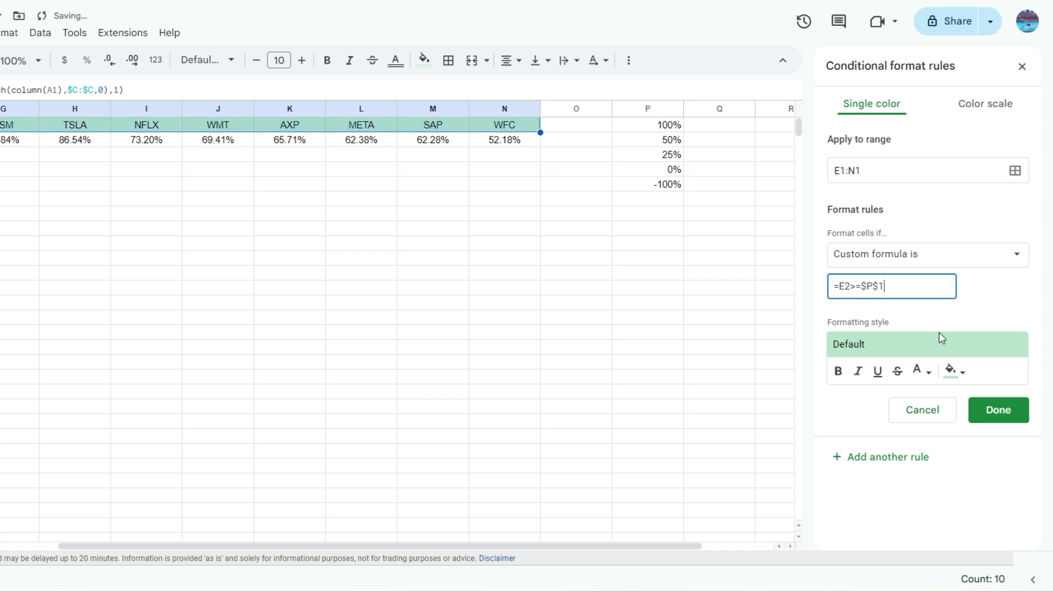
pyautogui.click(954, 370)
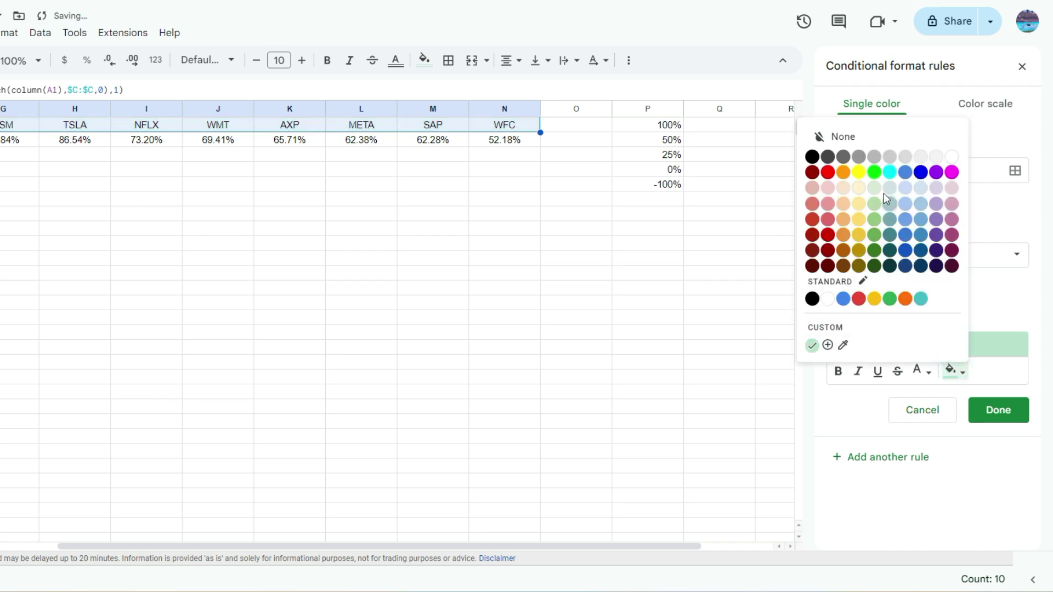
pyautogui.click(876, 172)
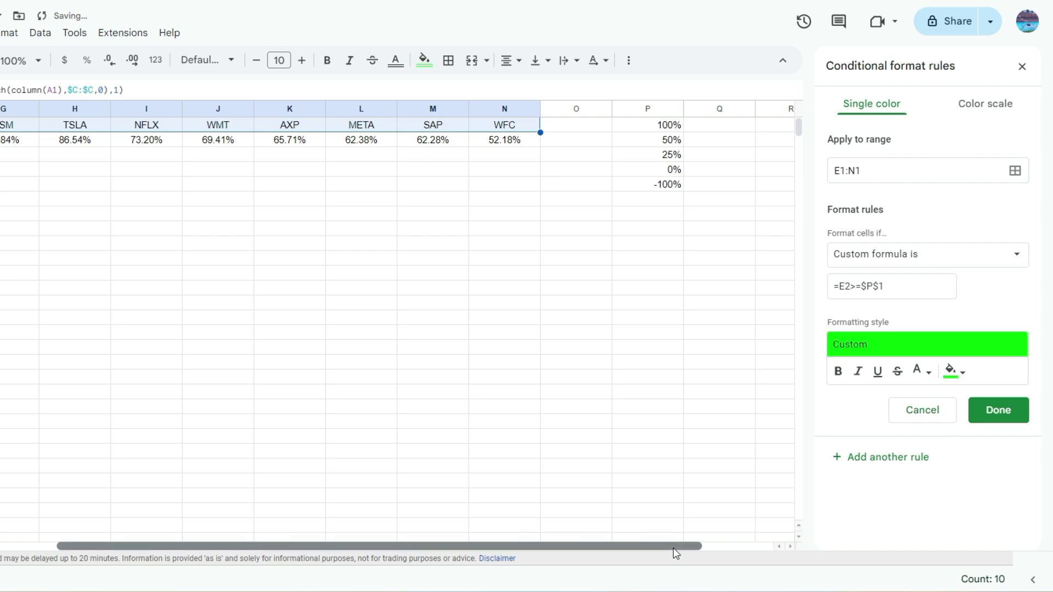
pyautogui.moveTo(673, 548); pyautogui.dragTo(510, 553)
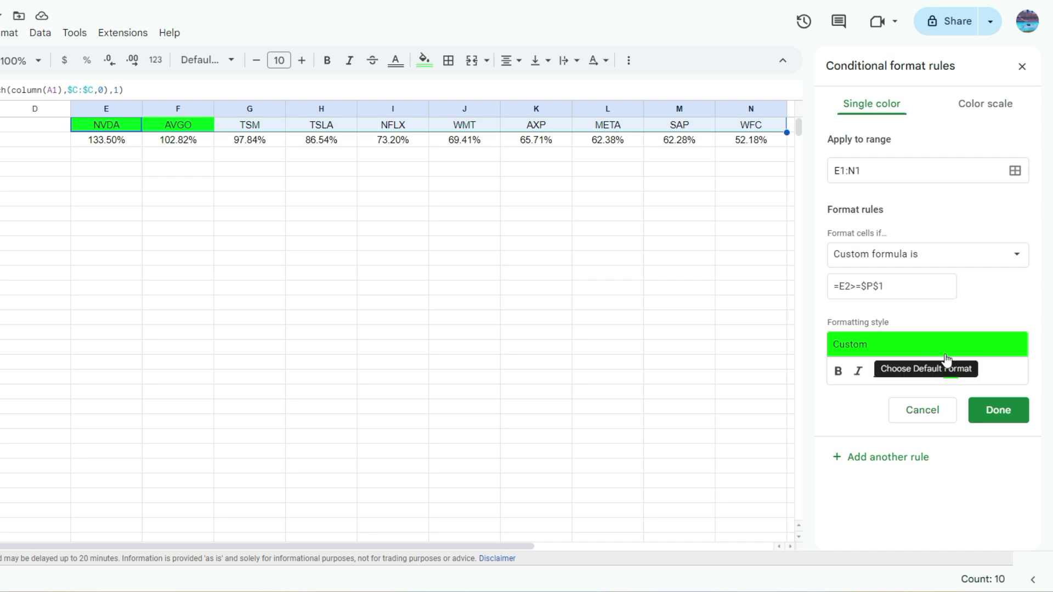
# Step: Add a second rule for E1:N1 with the formula =E2>=$P$2, a darker green fill and white text
pyautogui.click(912, 461)
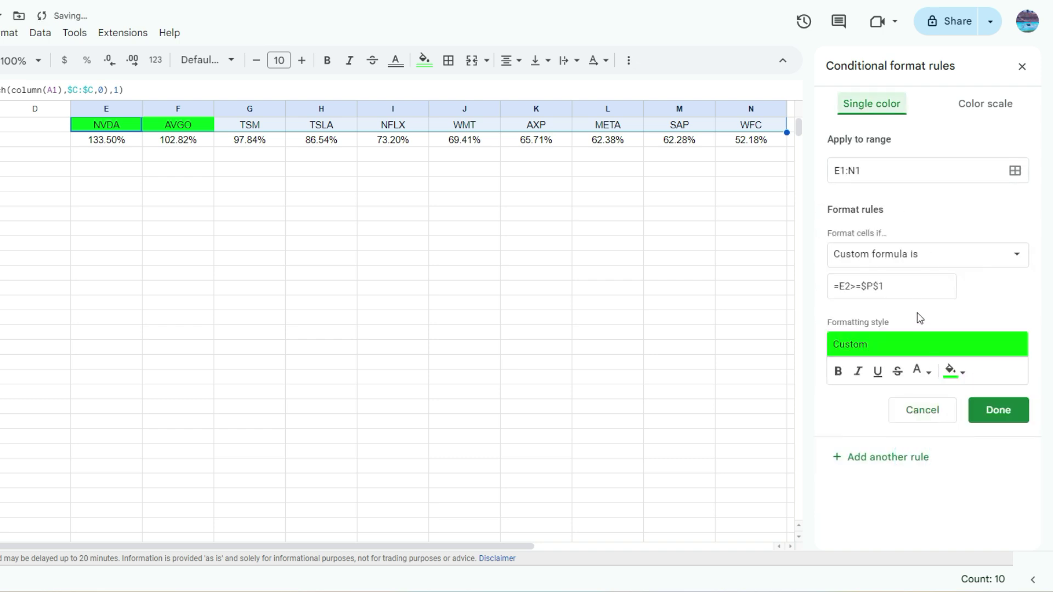
pyautogui.click(907, 287)
pyautogui.press('BackSpace')
pyautogui.click(954, 372)
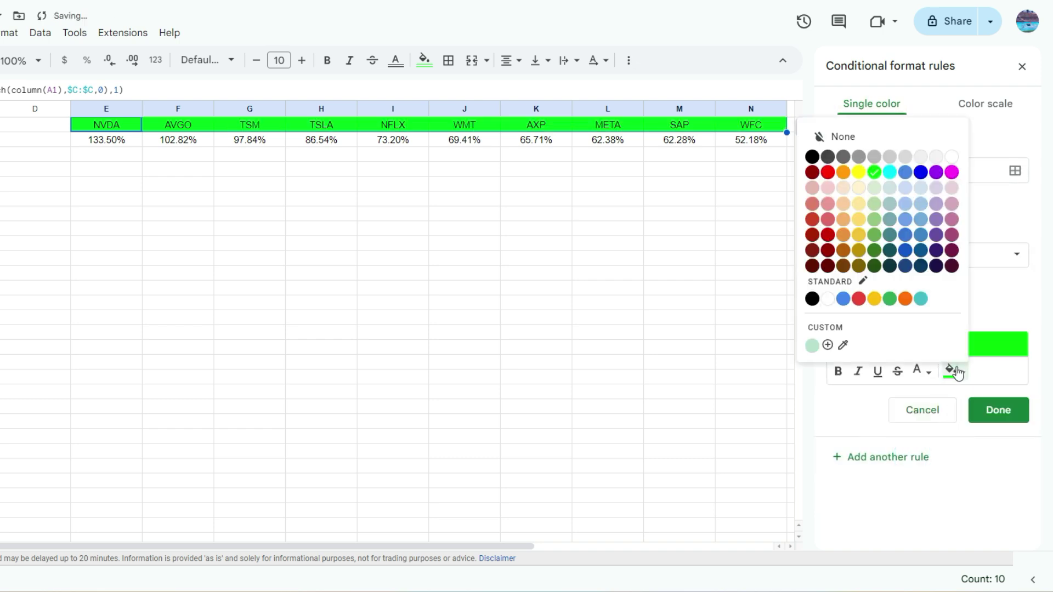
pyautogui.click(875, 238)
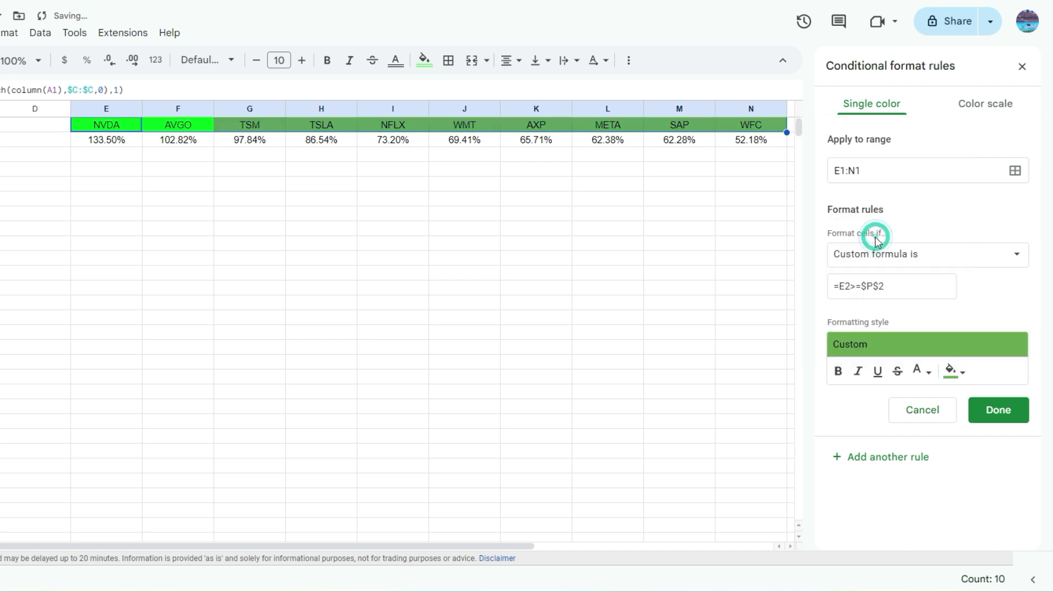
pyautogui.click(928, 370)
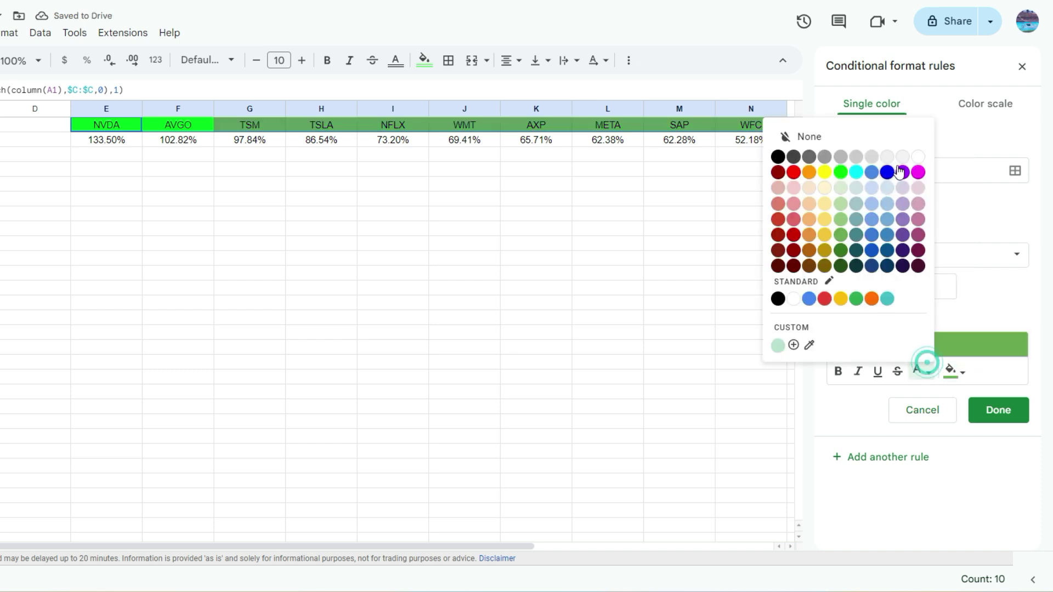
pyautogui.click(921, 160)
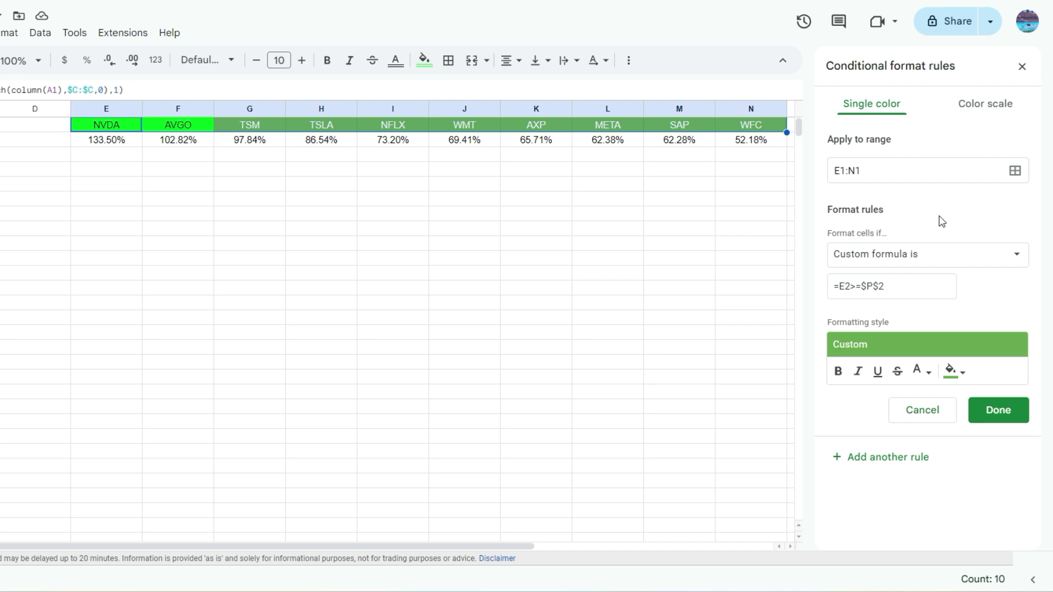
pyautogui.click(1020, 68)
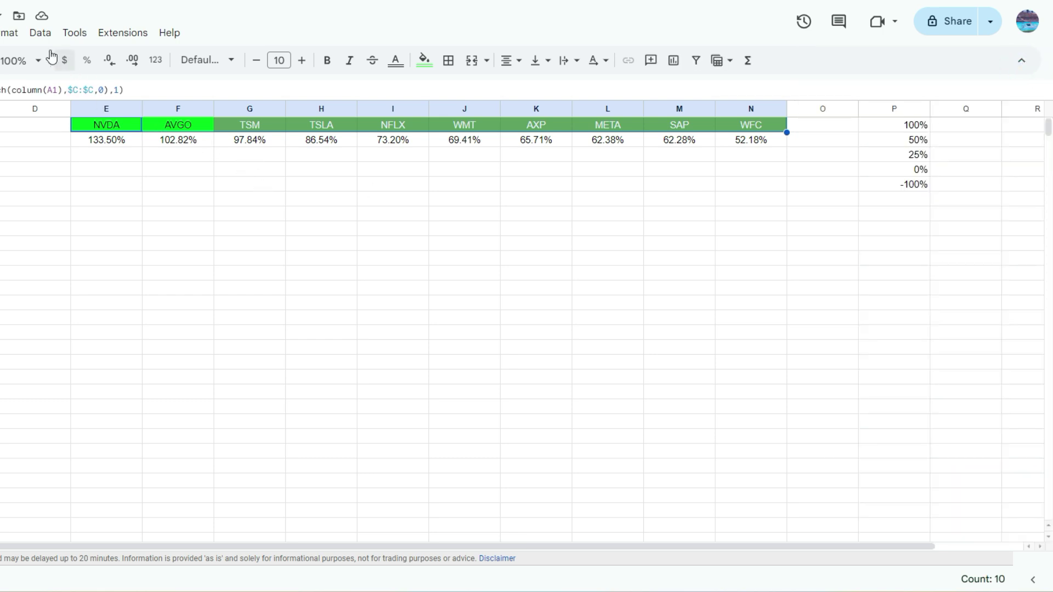
# Step: Reopen the conditional format rules and add a third rule for E1:N1 with the formula =E2>=$P$3 and a light green fill
pyautogui.click(6, 33)
pyautogui.click(117, 298)
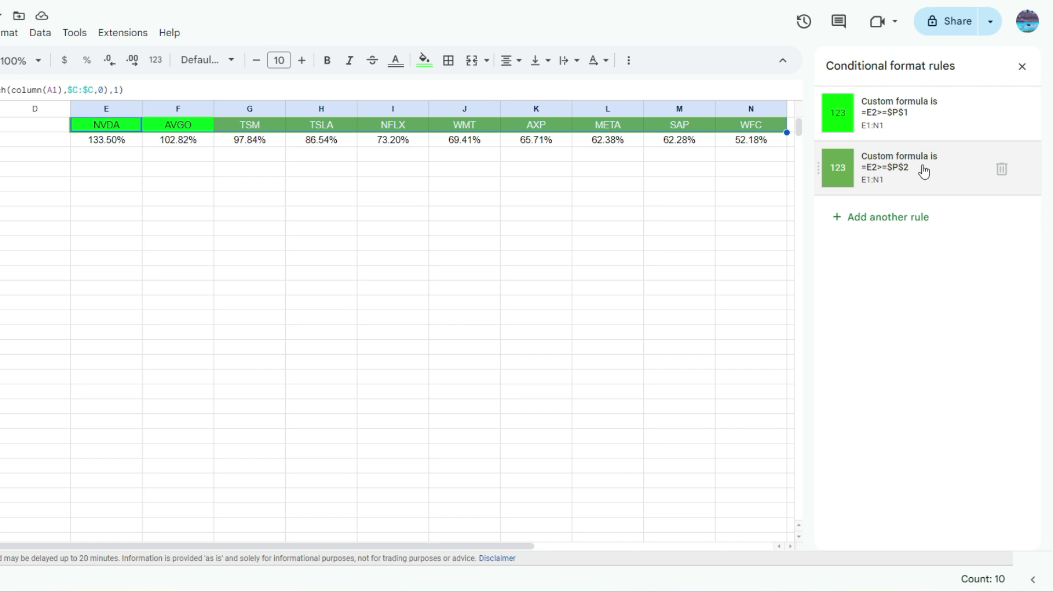
pyautogui.click(923, 175)
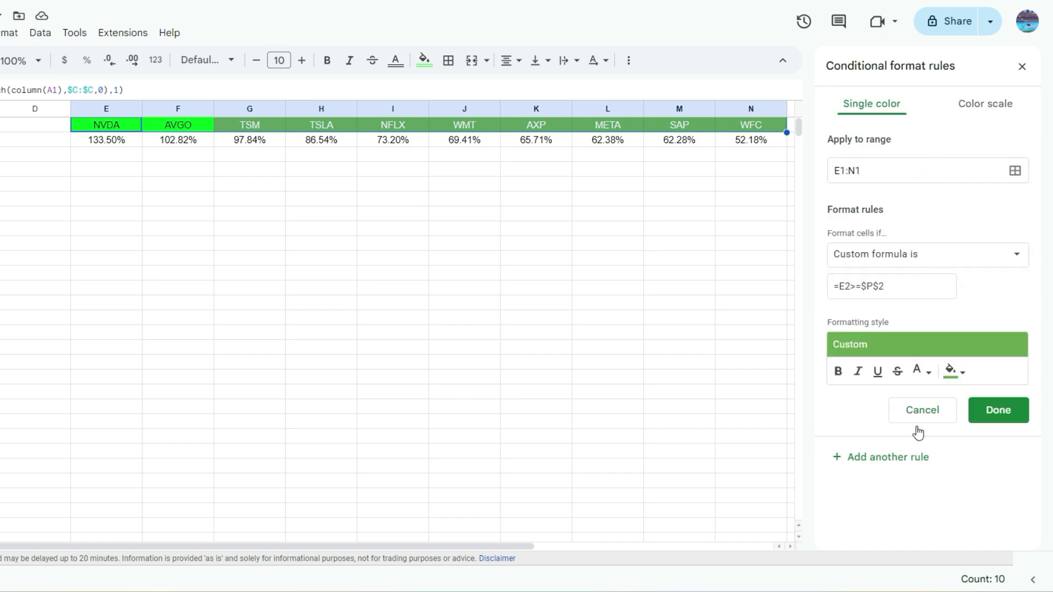
pyautogui.click(883, 465)
pyautogui.click(918, 288)
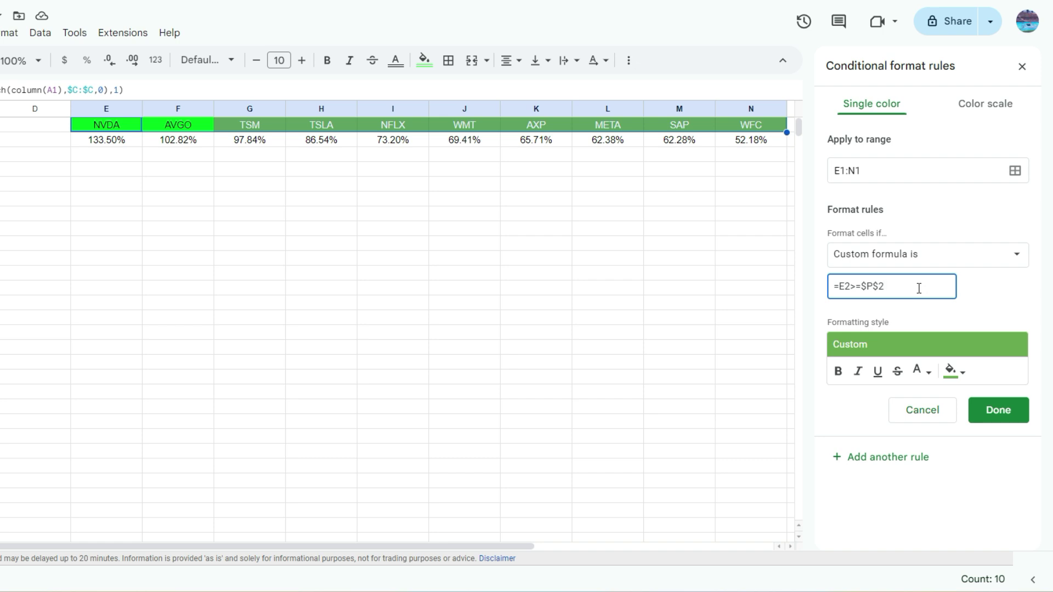
pyautogui.click(951, 371)
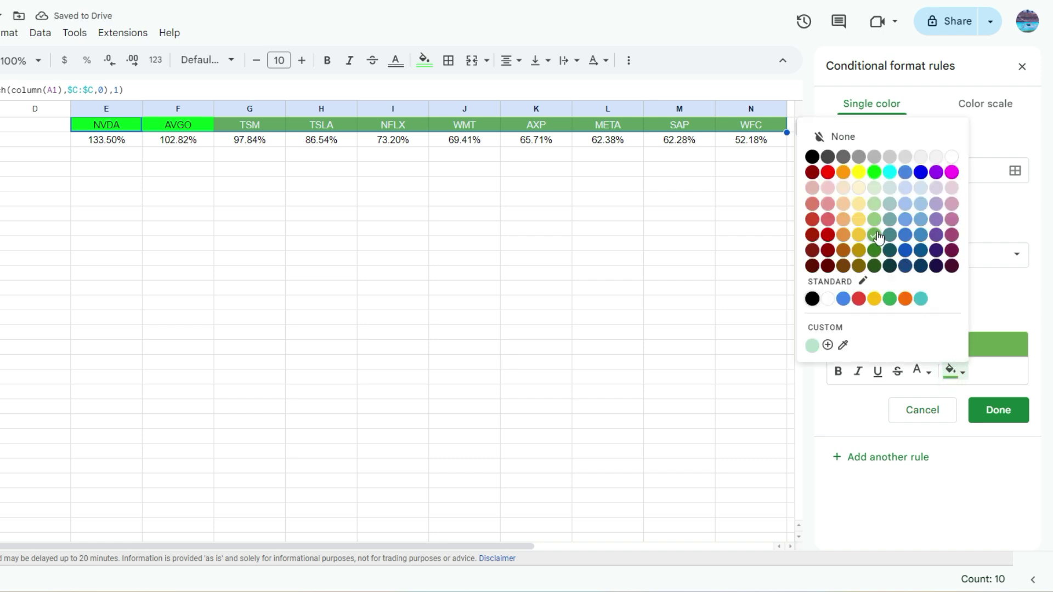
pyautogui.click(872, 206)
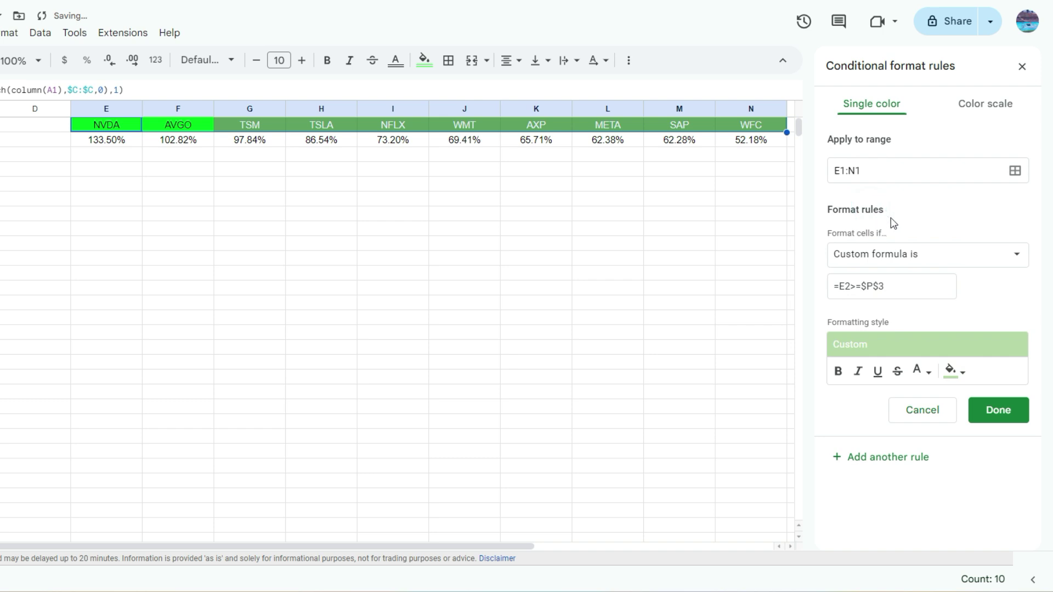
pyautogui.hscroll(5, 478, 545)
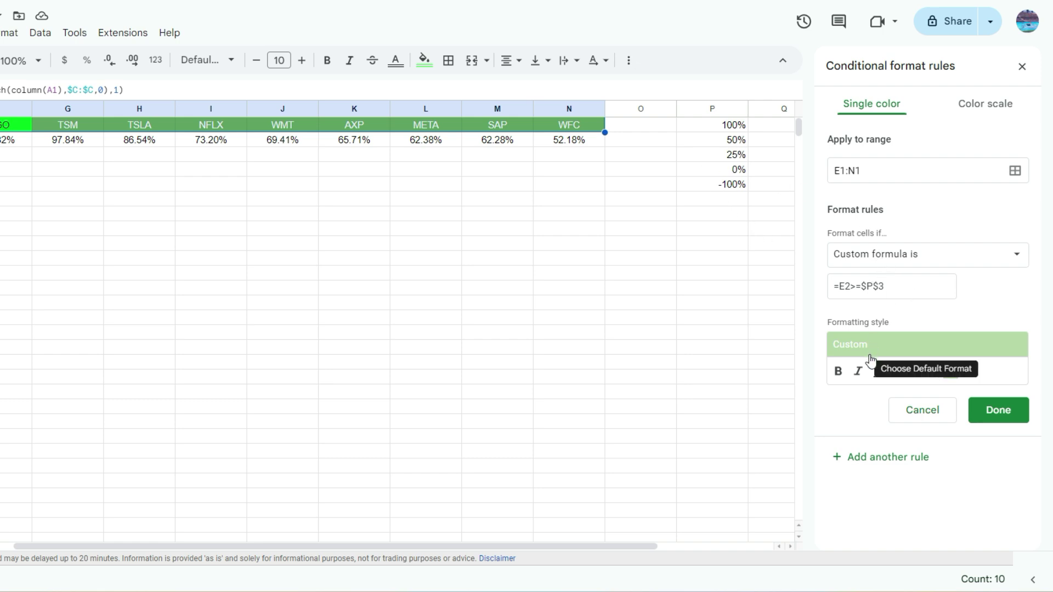
# Step: Add a fourth rule for E1:N1 with the formula =E2>=$P$4, a white fill and black text
pyautogui.click(895, 460)
pyautogui.click(899, 289)
pyautogui.press('BackSpace')
pyautogui.write('4')
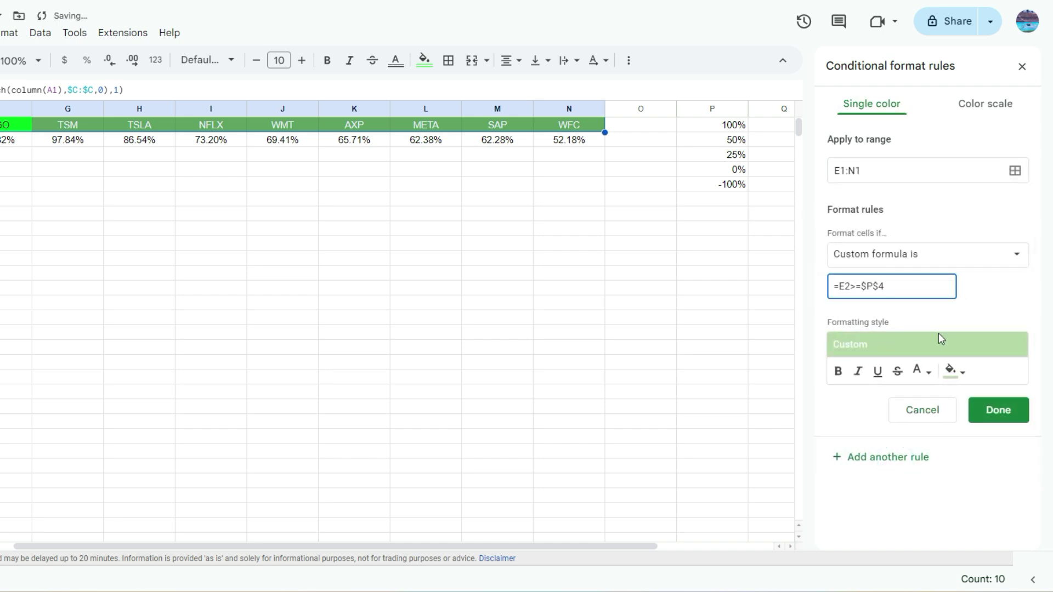
pyautogui.click(954, 371)
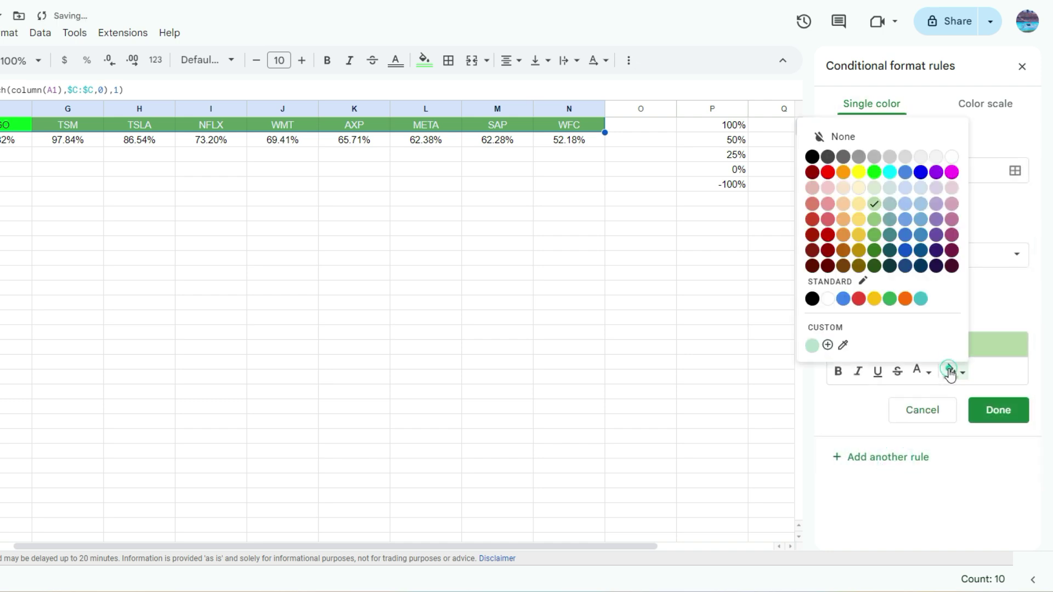
pyautogui.click(953, 158)
pyautogui.click(920, 370)
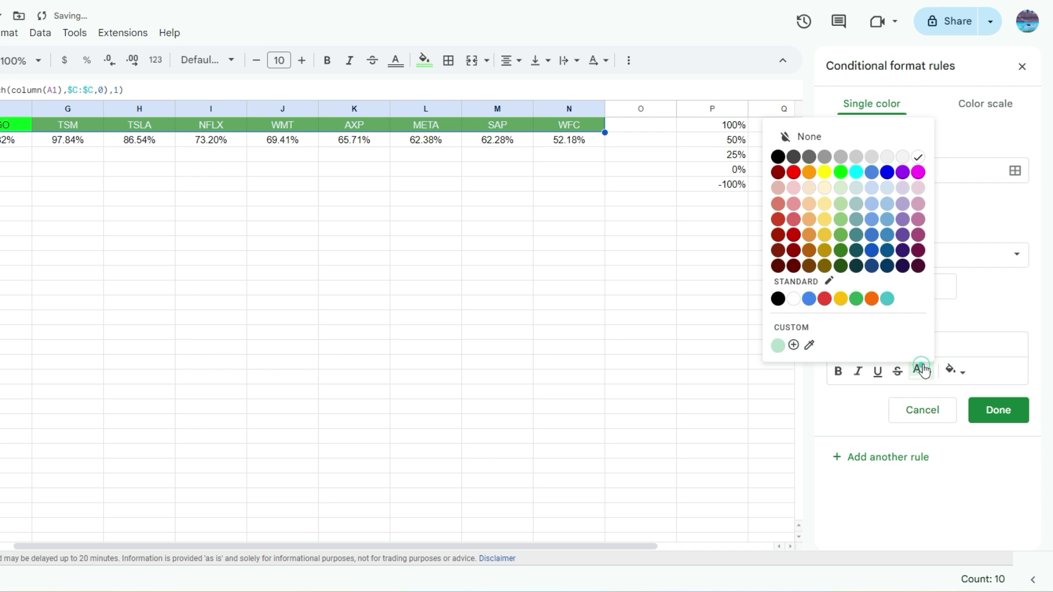
pyautogui.click(778, 157)
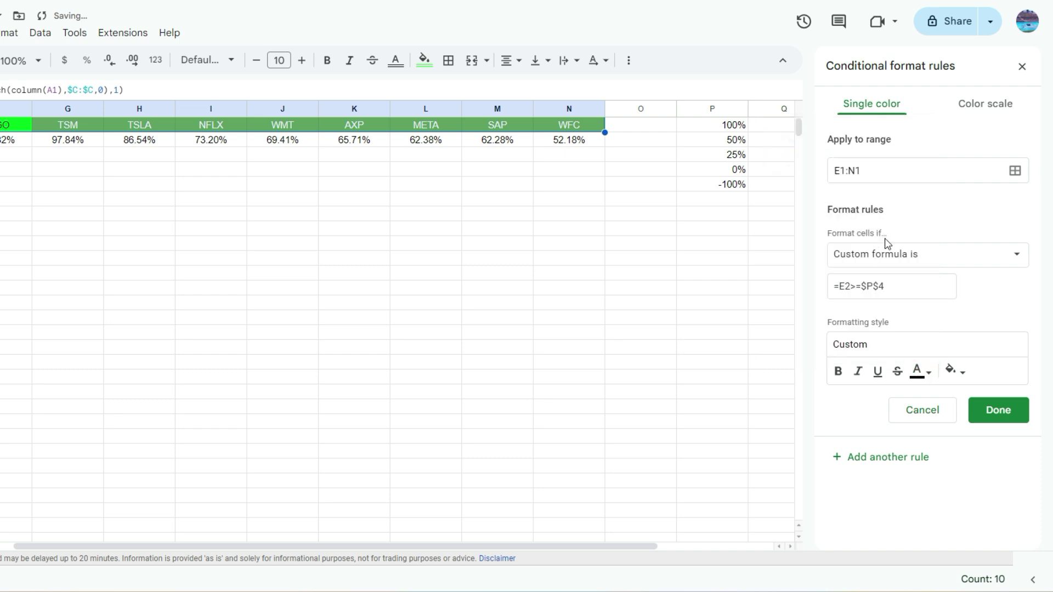
# Step: Add a fifth rule for E1:N1 with the formula =E2>=$P$5, a red fill and white text, and save the rules
pyautogui.click(873, 460)
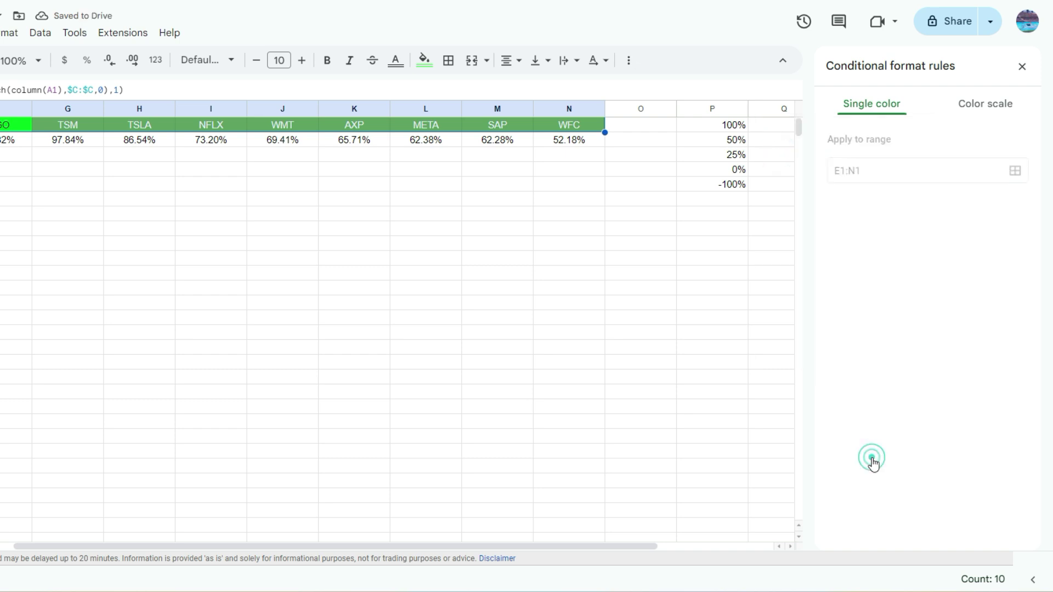
pyautogui.click(905, 283)
pyautogui.press('BackSpace')
pyautogui.write('3')
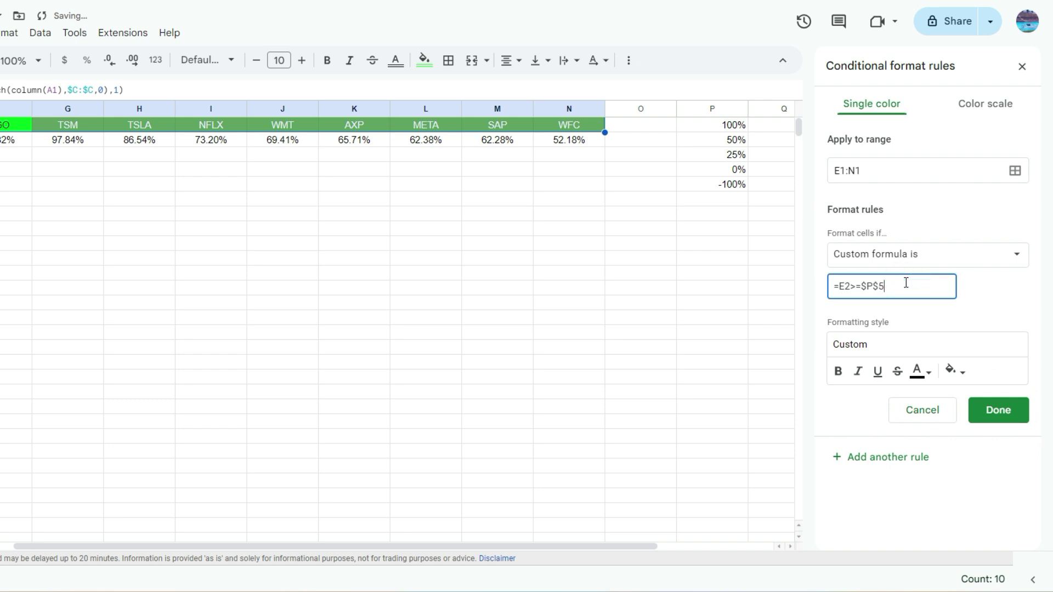
pyautogui.click(942, 375)
pyautogui.click(828, 171)
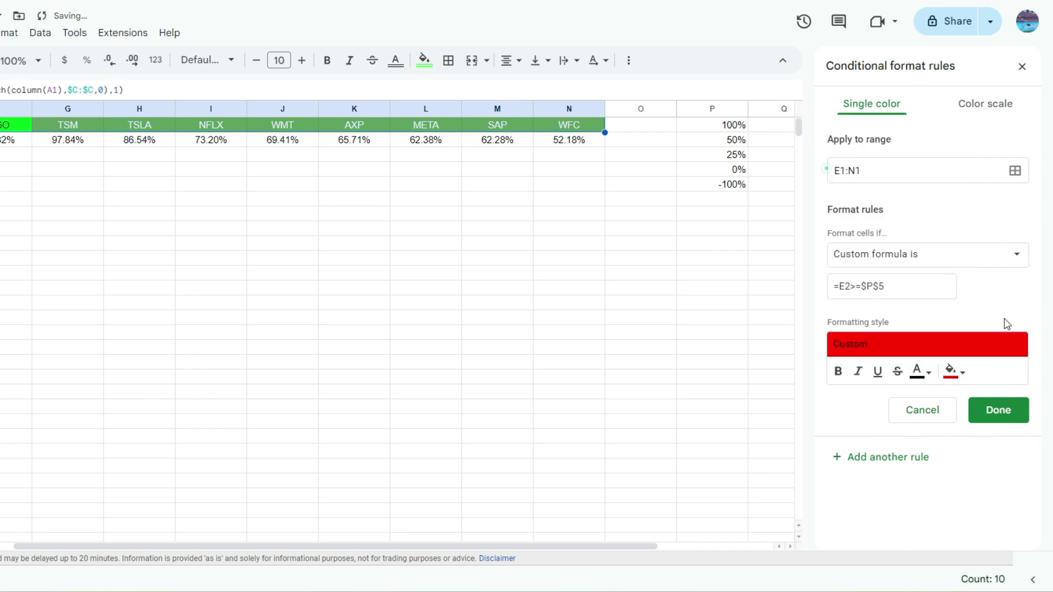
pyautogui.click(921, 372)
pyautogui.click(918, 156)
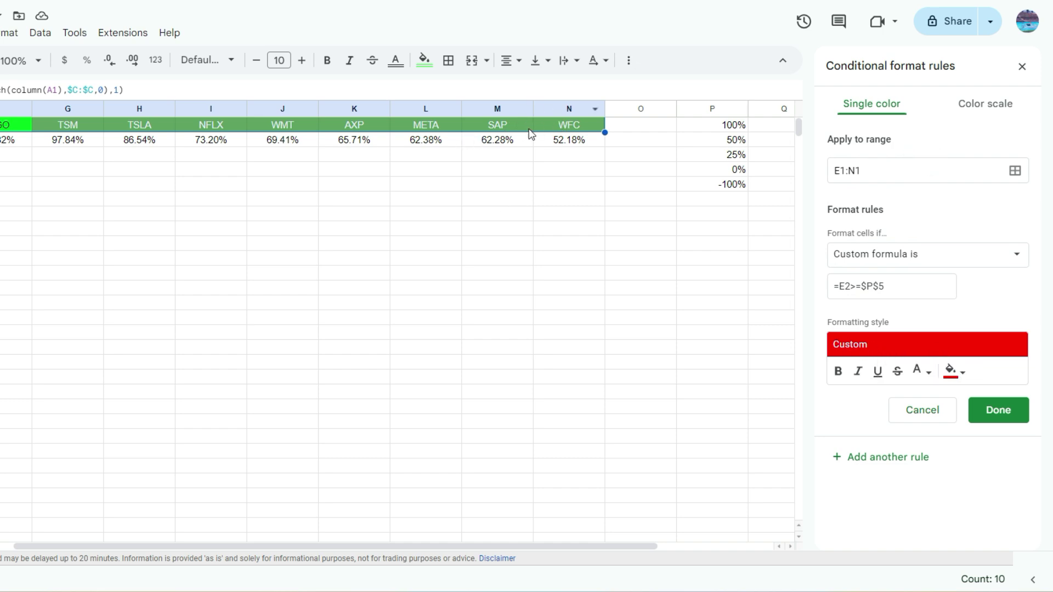
pyautogui.click(982, 412)
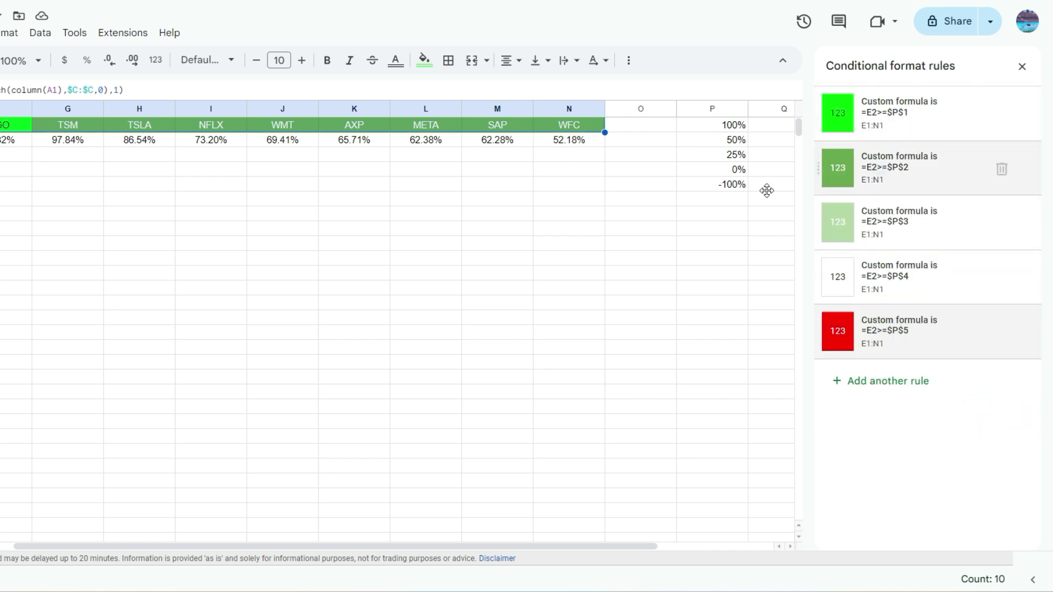
# Step: Start a new conditional format rule for the returns in E2:N2 with a custom formula condition
pyautogui.moveTo(609, 544); pyautogui.dragTo(505, 574)
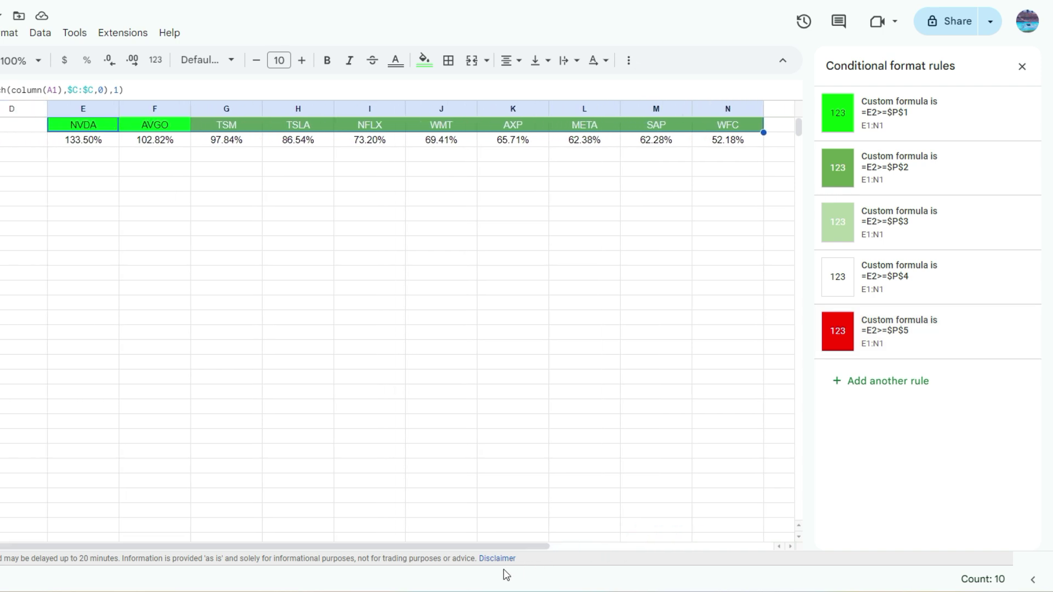
pyautogui.click(115, 148)
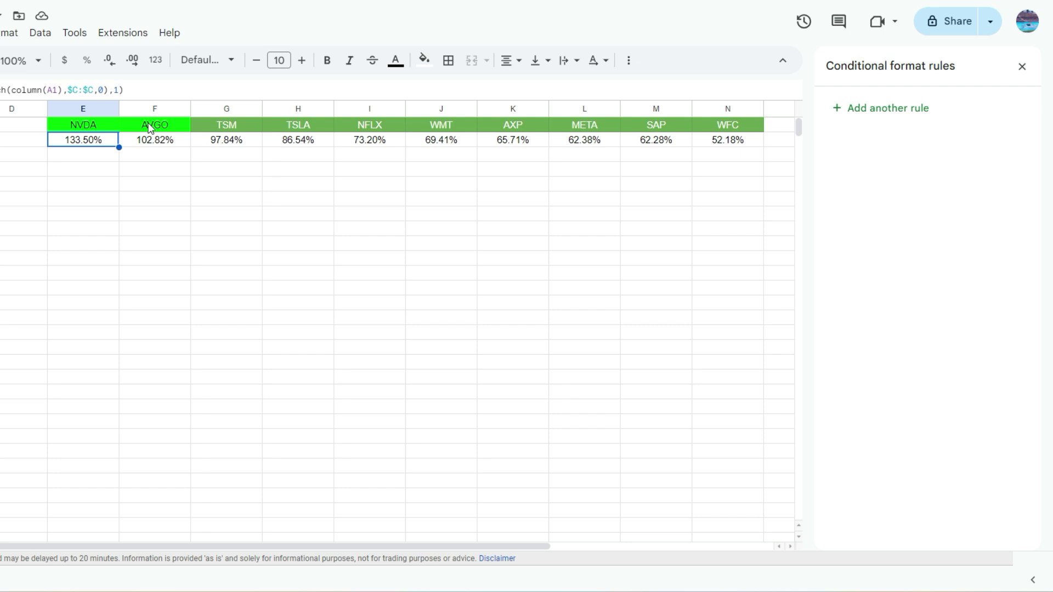
pyautogui.keyDown('shift'); pyautogui.click(740, 144); pyautogui.keyUp('shift')
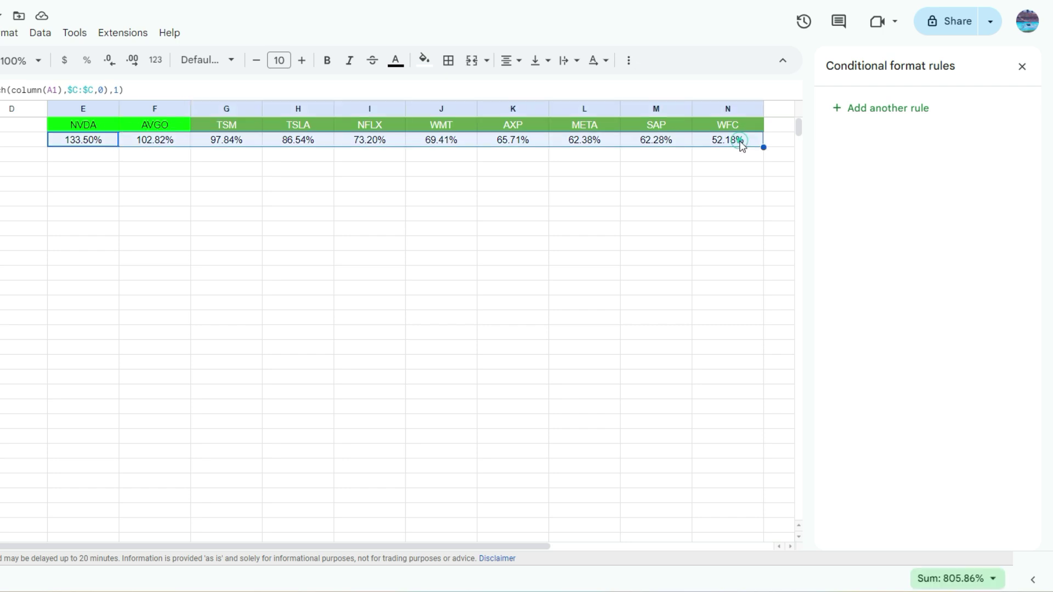
pyautogui.click(882, 110)
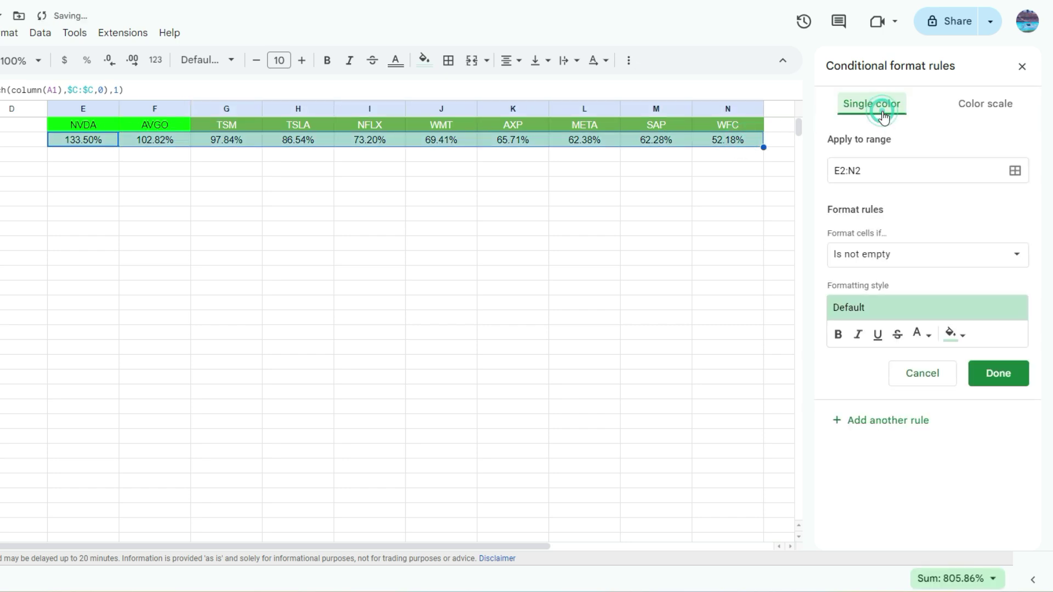
pyautogui.click(877, 254)
pyautogui.scroll(-3, 901, 363)
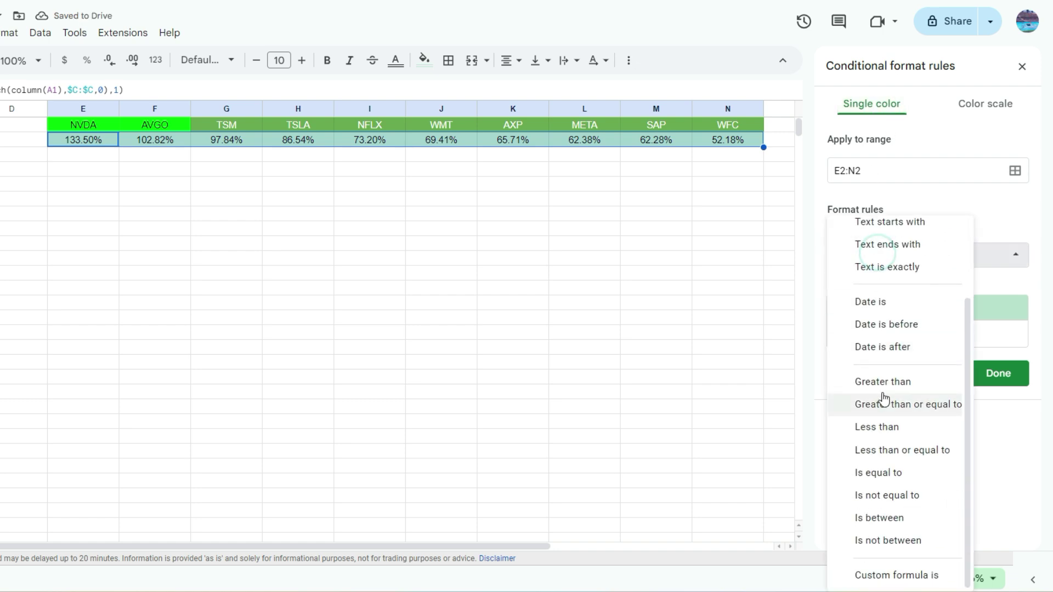
pyautogui.click(896, 573)
# Step: Give the E2:N2 rule the formula =E2>=$P$1 and a bright green fill
pyautogui.click(883, 287)
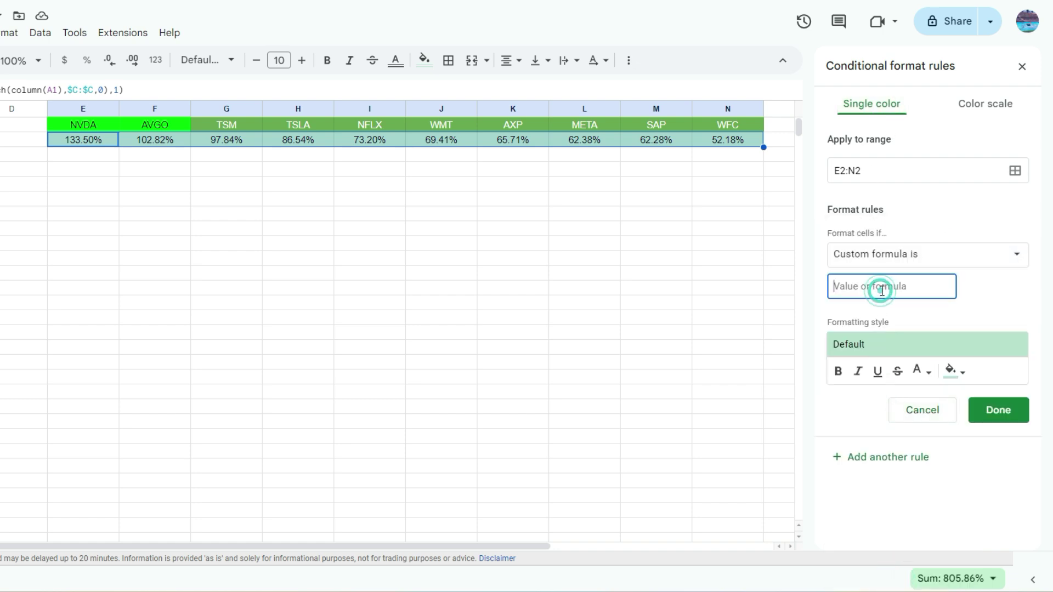
pyautogui.write('=')
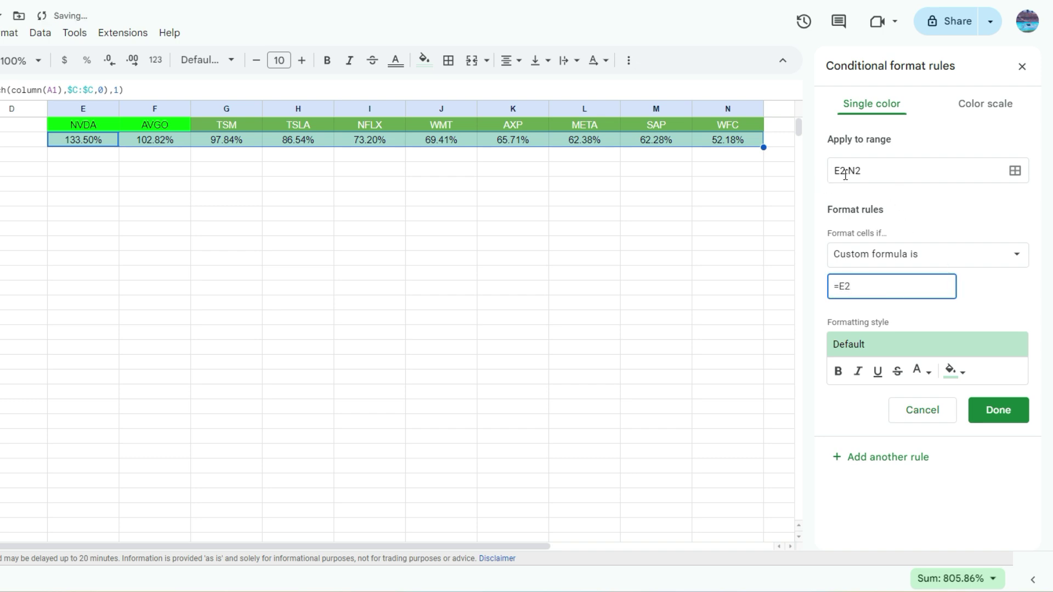
pyautogui.write('E2>=')
pyautogui.moveTo(381, 546); pyautogui.dragTo(510, 546)
pyautogui.hscroll(-2, 569, 128)
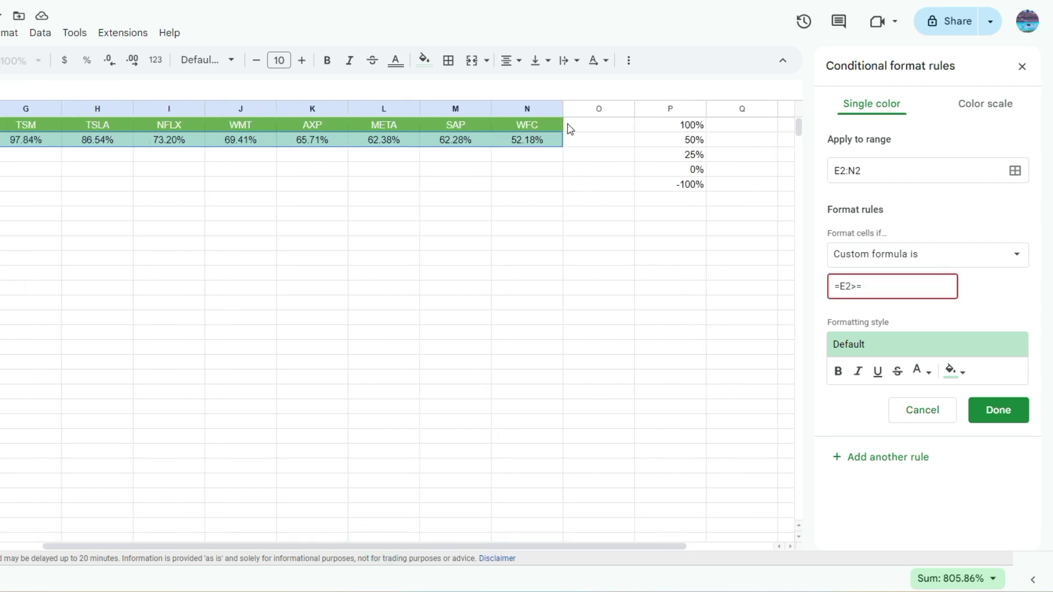
pyautogui.click(878, 279)
pyautogui.write('$P$1')
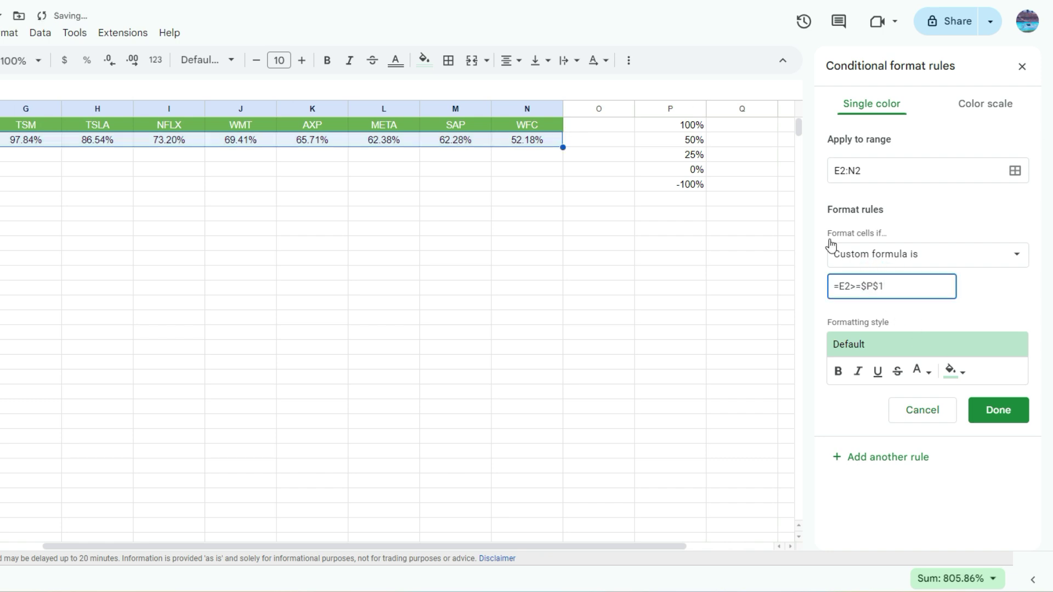
pyautogui.click(952, 372)
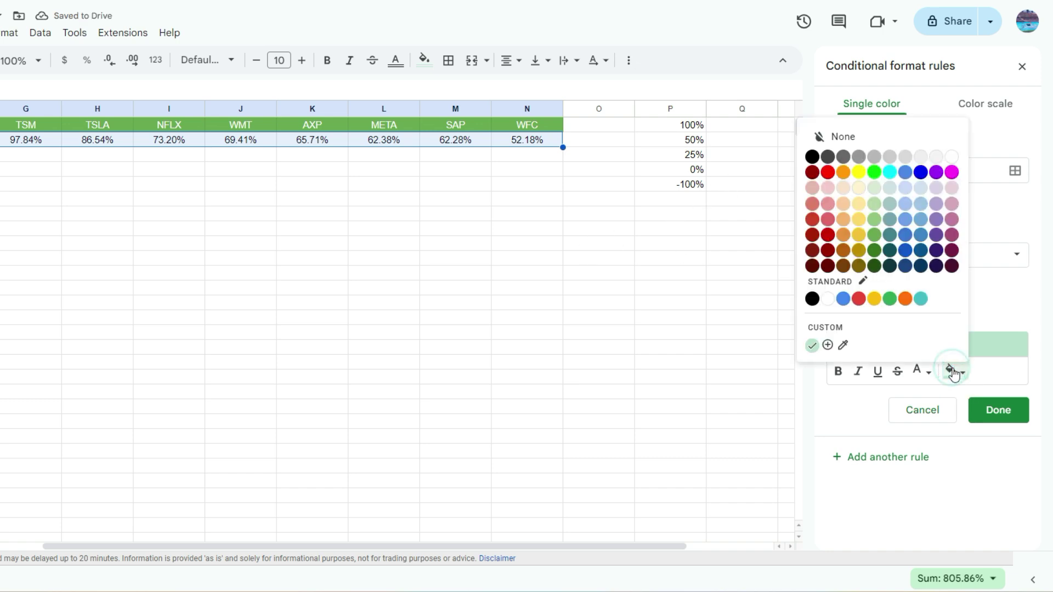
pyautogui.click(871, 173)
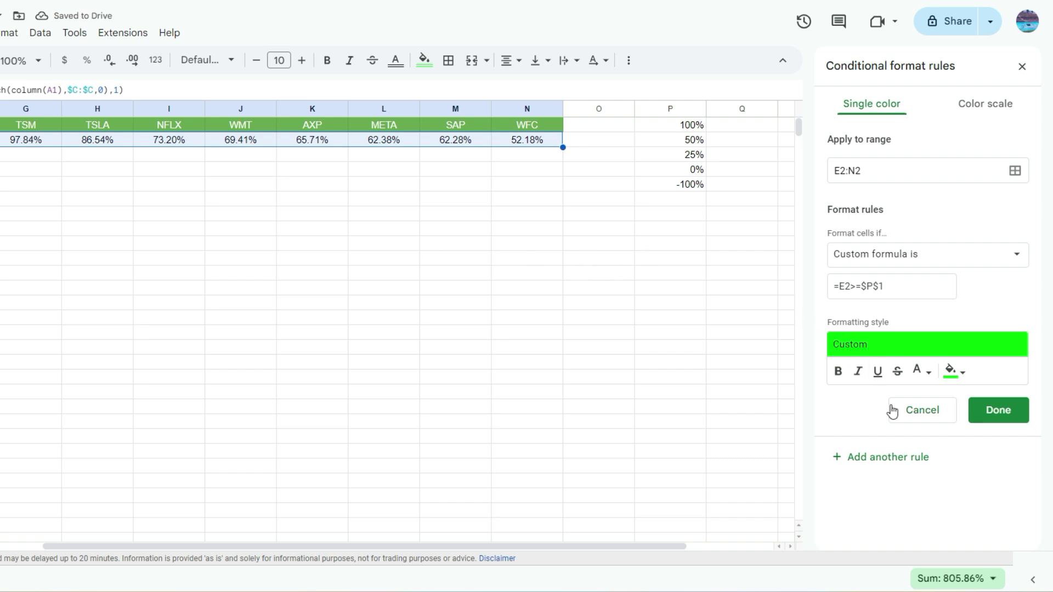
# Step: Add a second rule for E2:N2 with the formula =E2>=$P$2, a darker green fill and white text
pyautogui.click(888, 290)
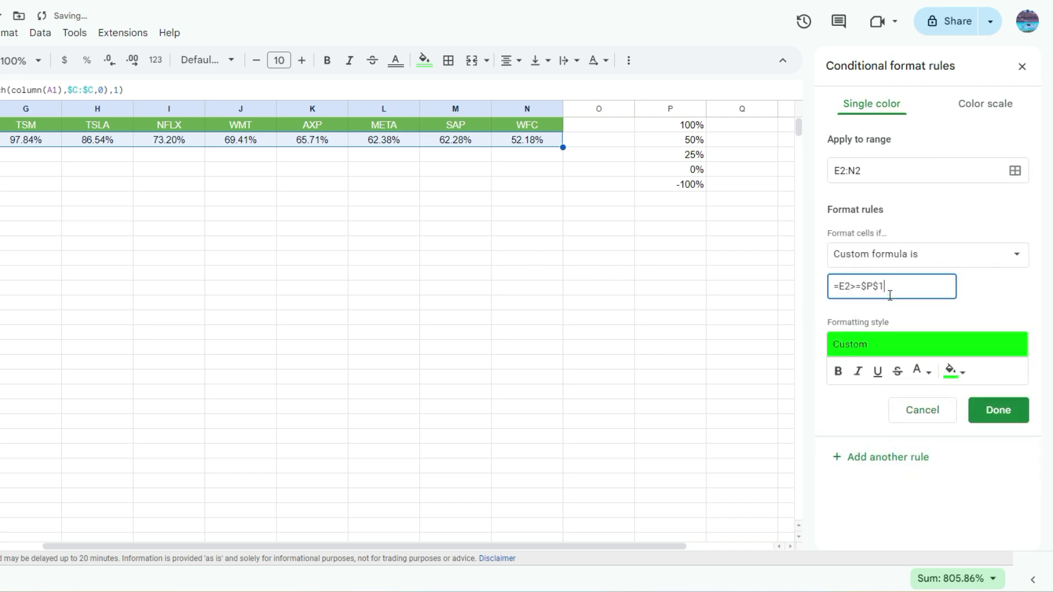
pyautogui.press('BackSpace')
pyautogui.write('2')
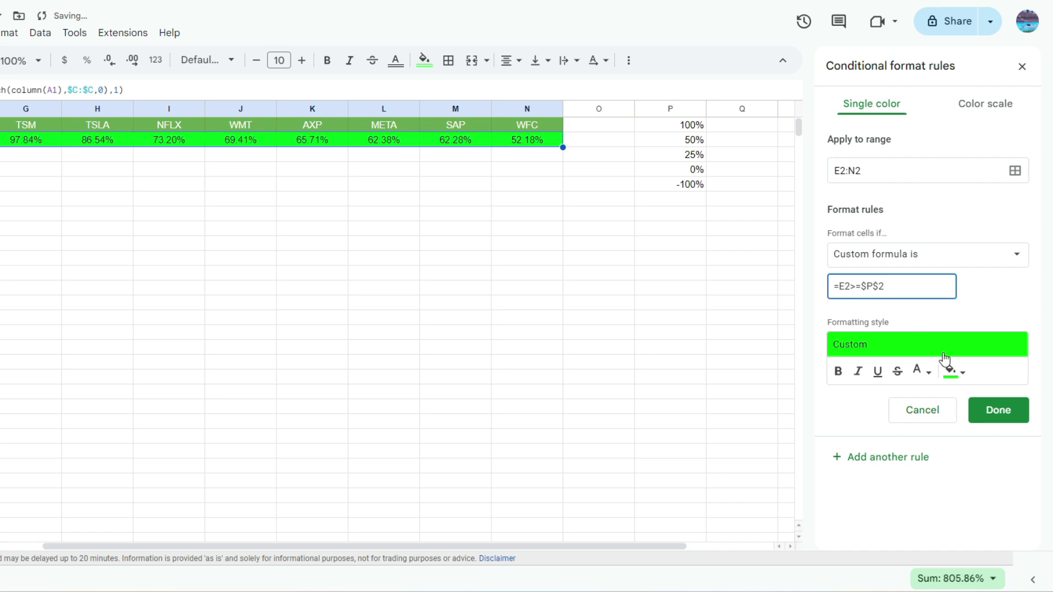
pyautogui.click(953, 372)
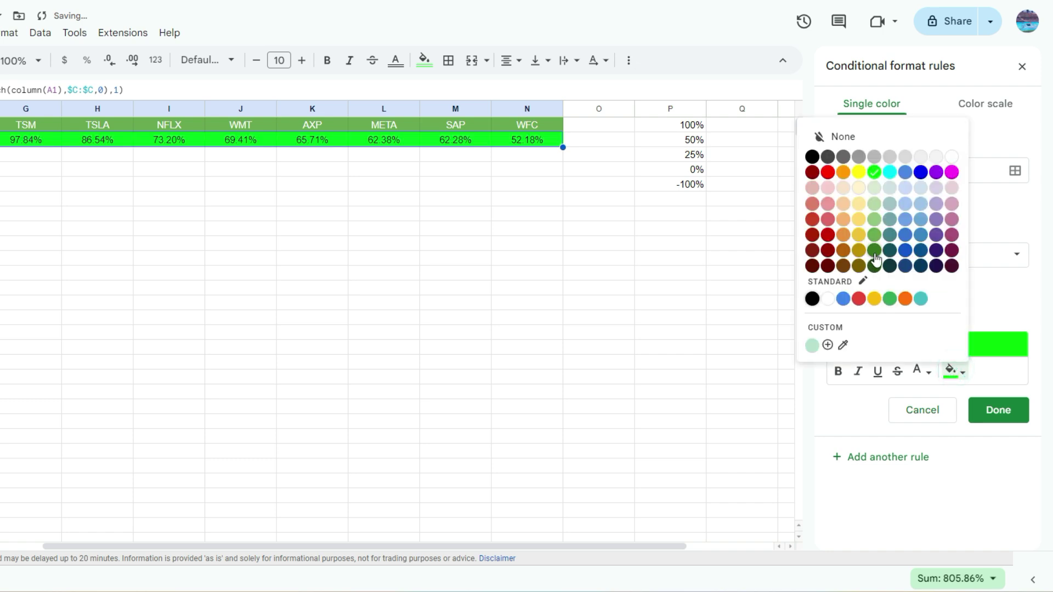
pyautogui.click(874, 234)
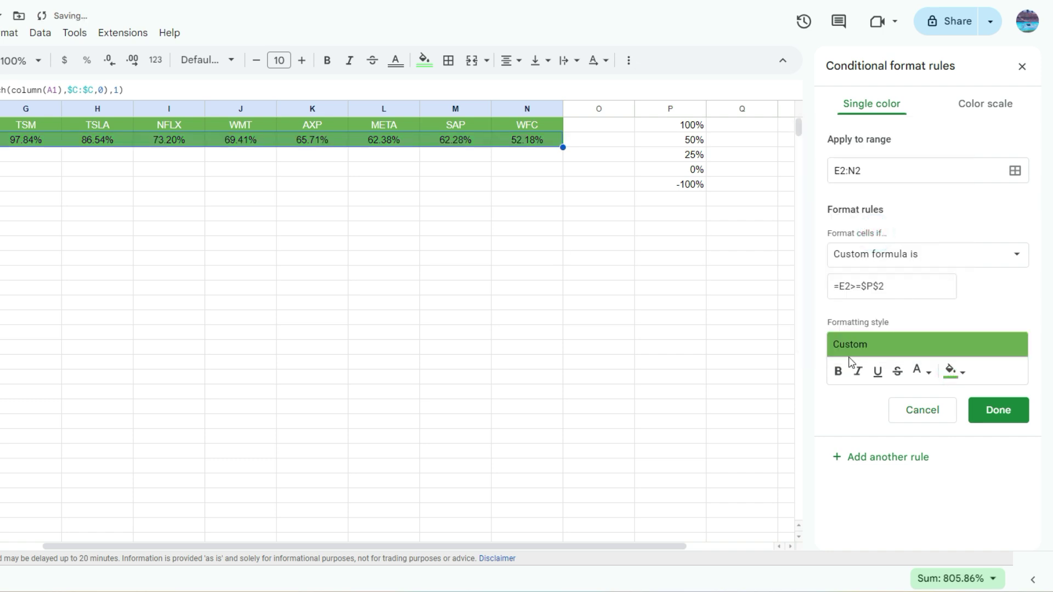
pyautogui.click(921, 371)
pyautogui.click(918, 157)
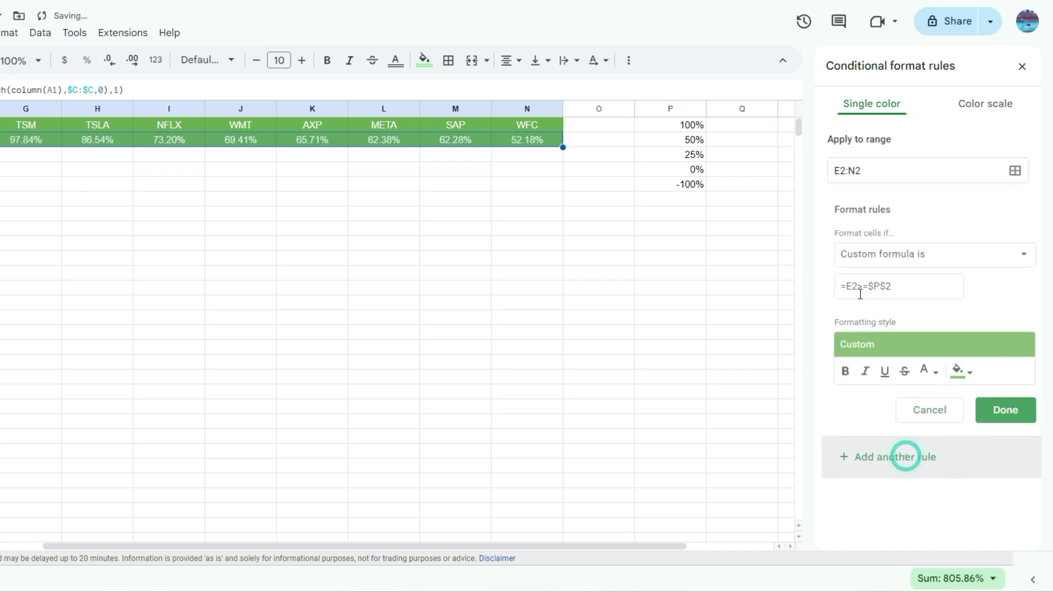
# Step: Add a third rule for E2:N2 with the formula =E2>=$P$3 and a light green fill
pyautogui.click(904, 297)
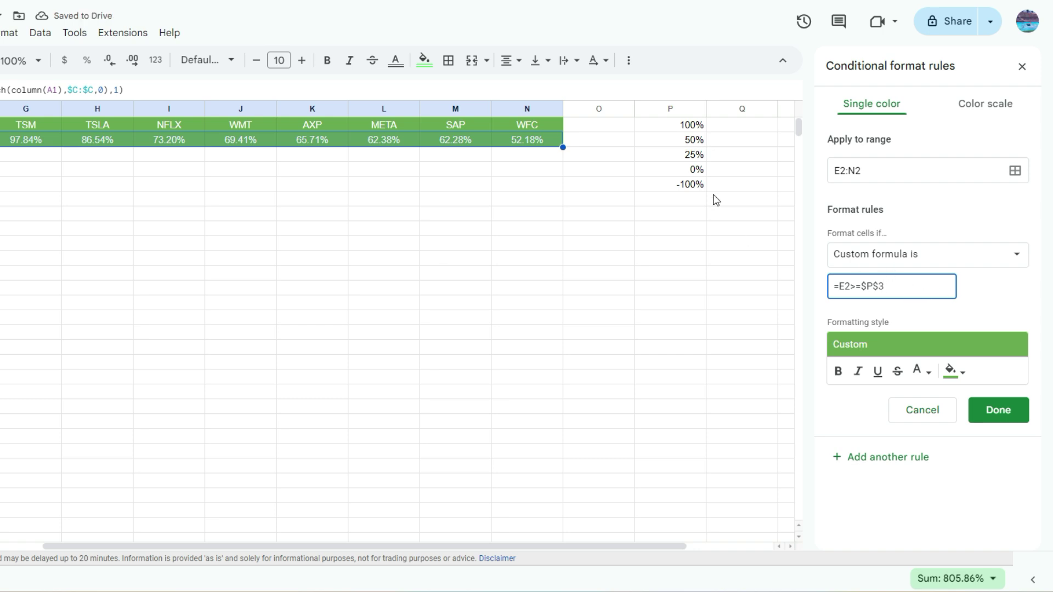
pyautogui.click(953, 371)
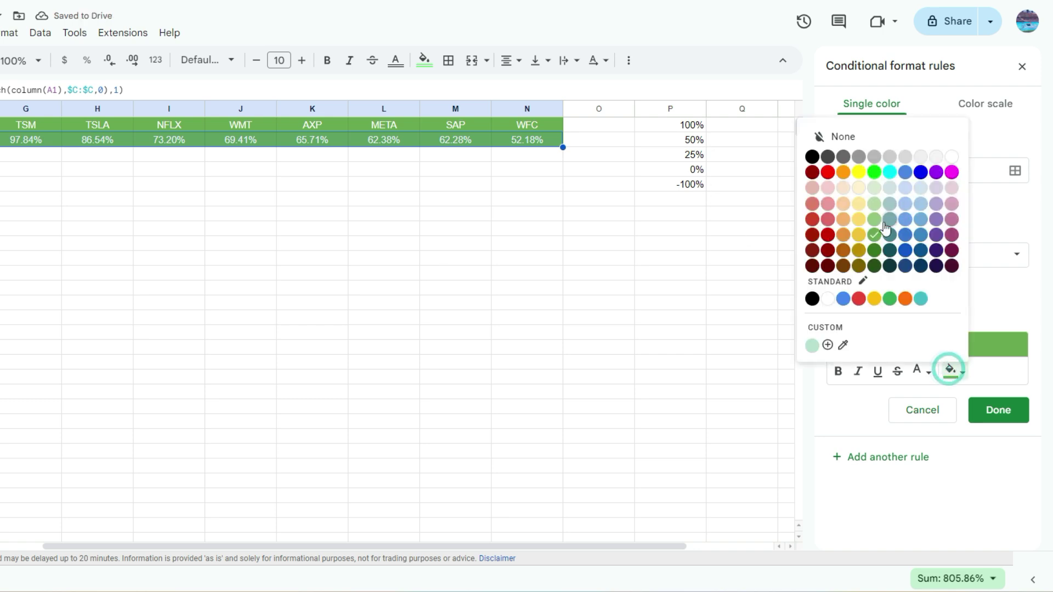
pyautogui.click(876, 206)
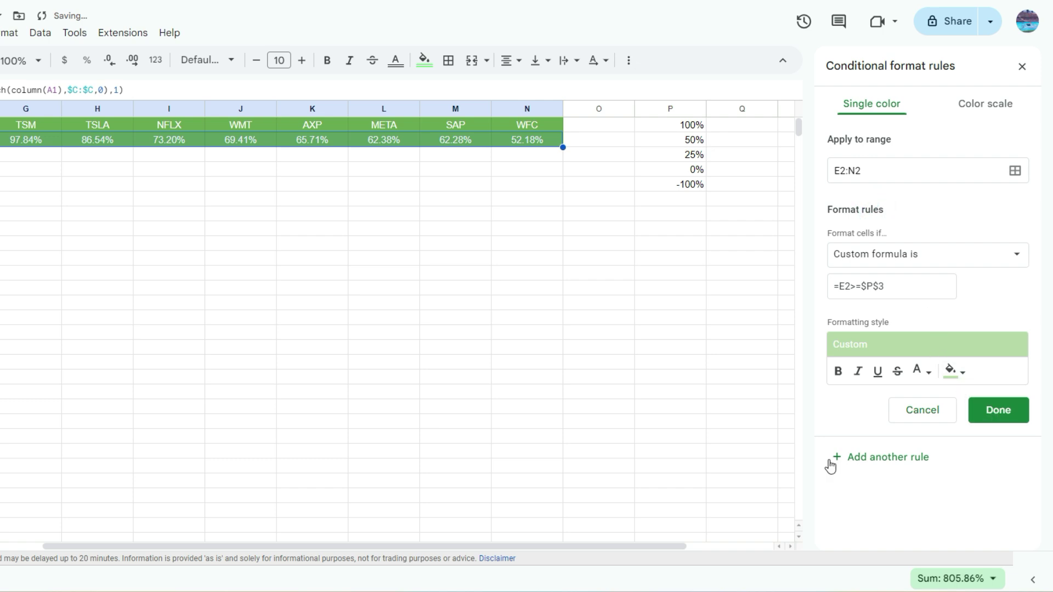
# Step: Add a fourth rule for E2:N2 with the formula =E2>=$P$4, a white fill and black text
pyautogui.click(922, 452)
pyautogui.click(905, 287)
pyautogui.press('BackSpace')
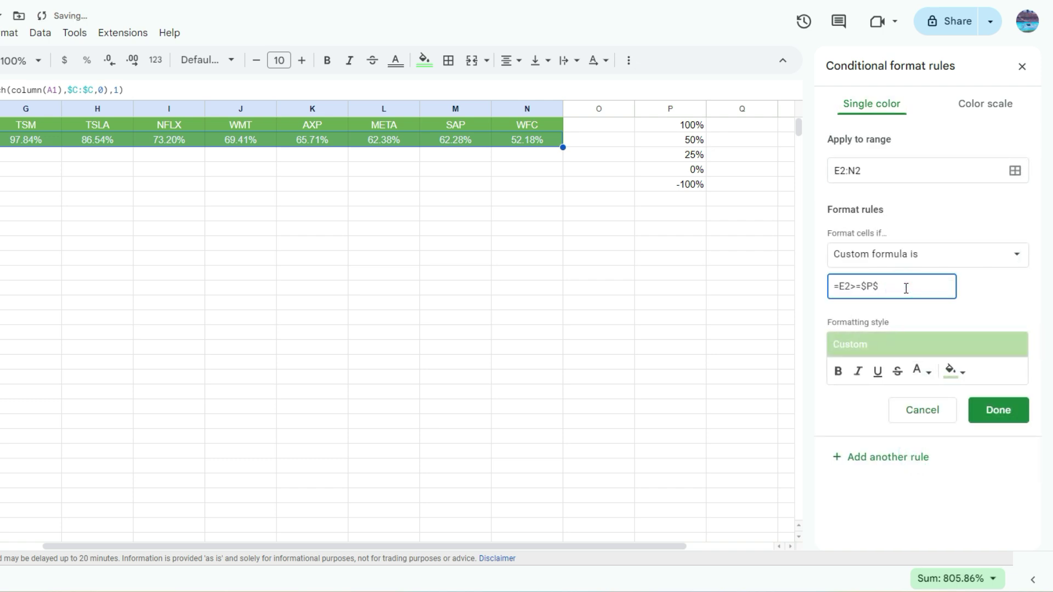
pyautogui.click(954, 371)
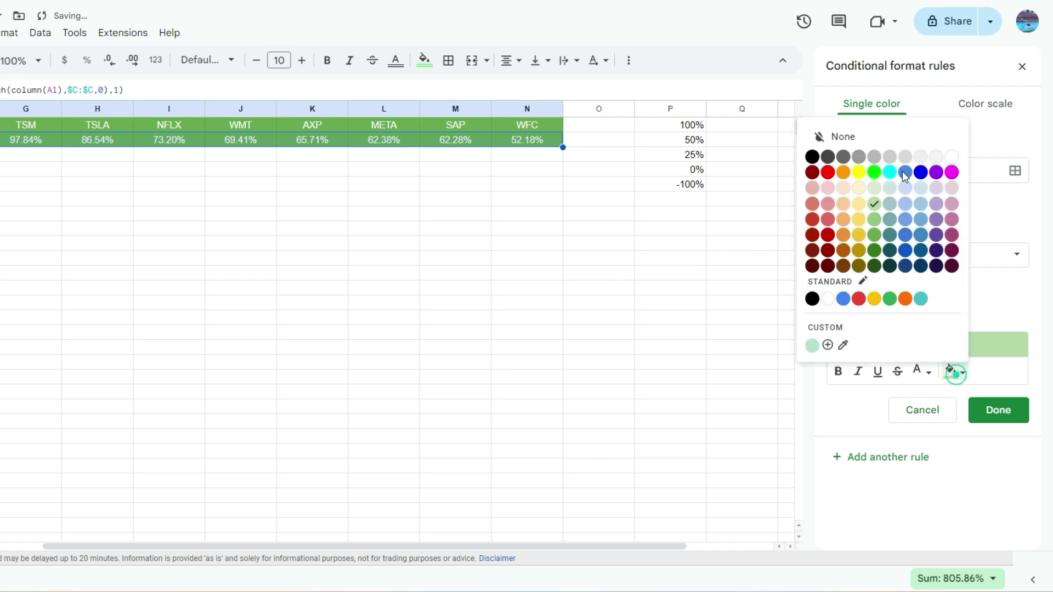
pyautogui.click(954, 156)
pyautogui.click(921, 370)
pyautogui.click(779, 156)
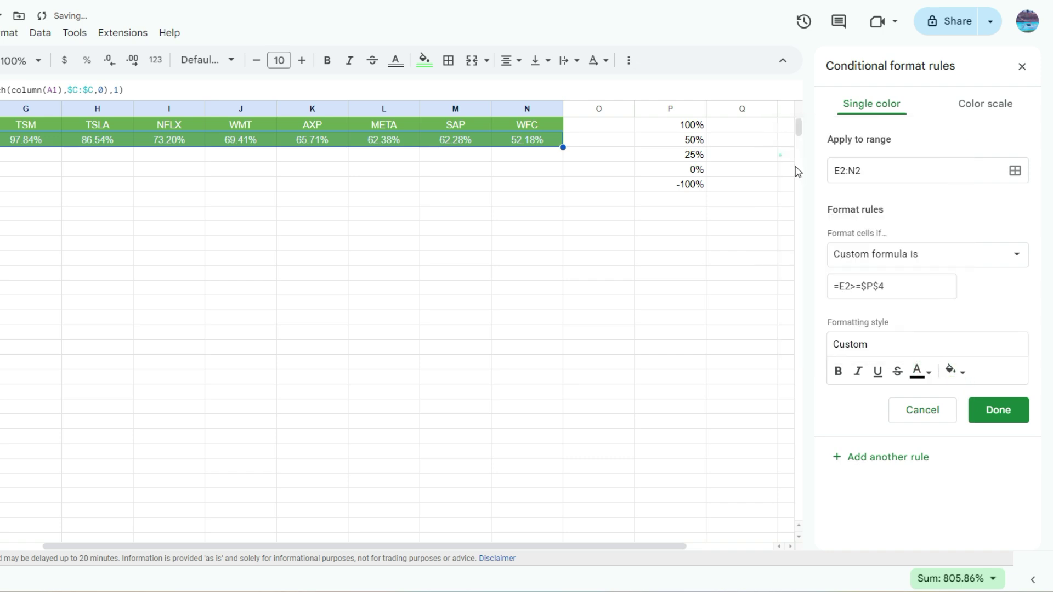
# Step: Add a fifth rule for E2:N2 with the formula =E2>=$P$5, a red fill and white text, and save the rules
pyautogui.click(898, 455)
pyautogui.click(909, 290)
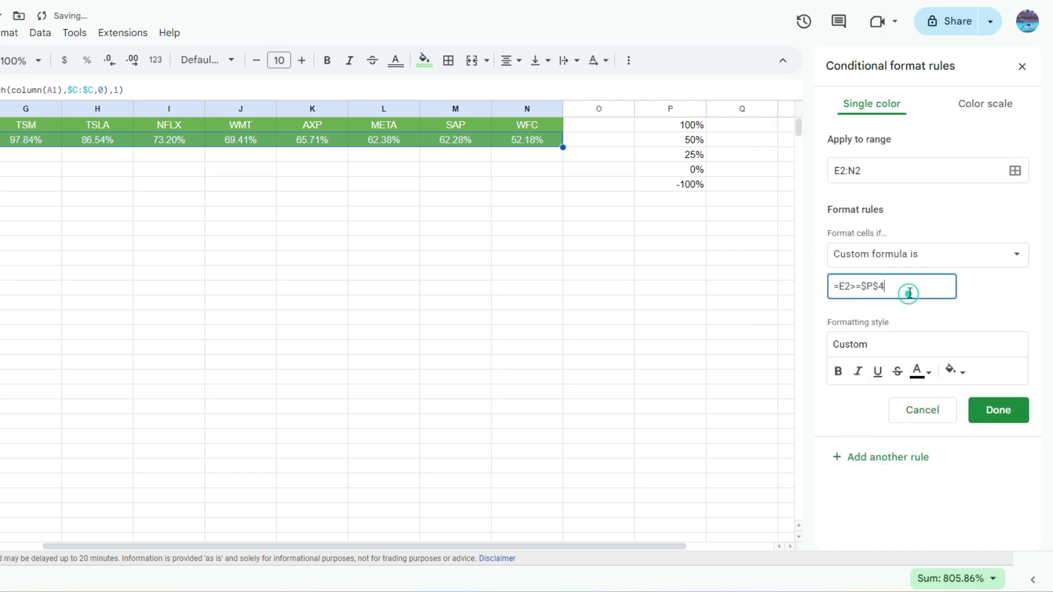
pyautogui.click(956, 371)
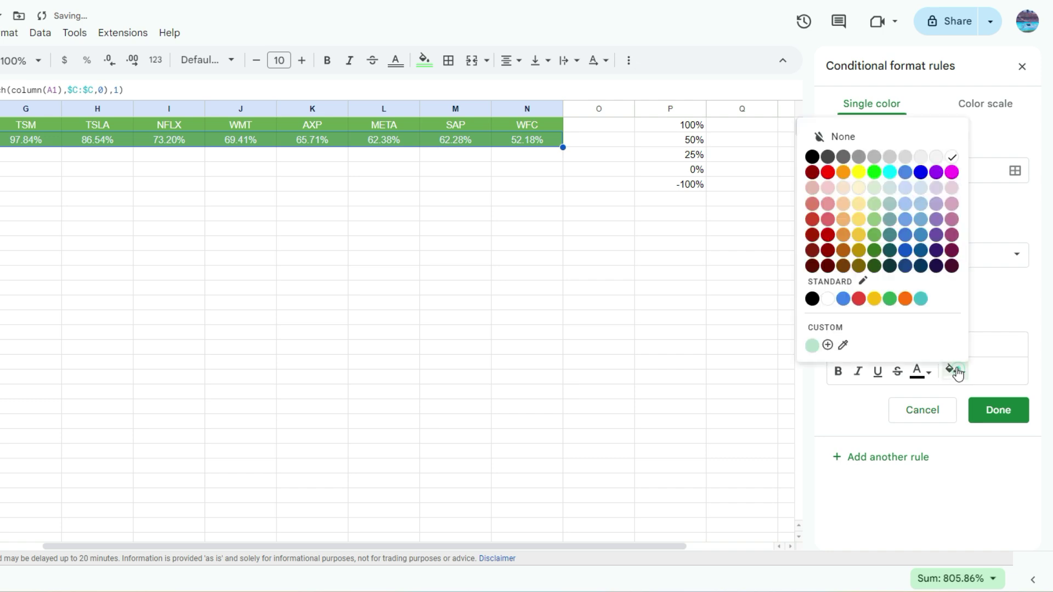
pyautogui.click(827, 172)
pyautogui.click(919, 372)
pyautogui.click(919, 159)
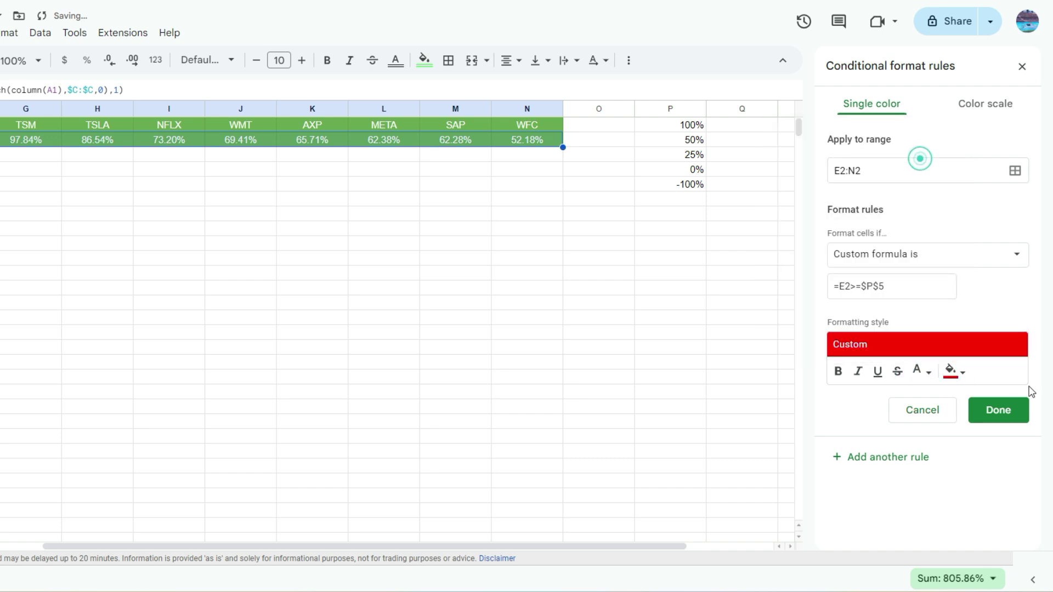
pyautogui.click(993, 412)
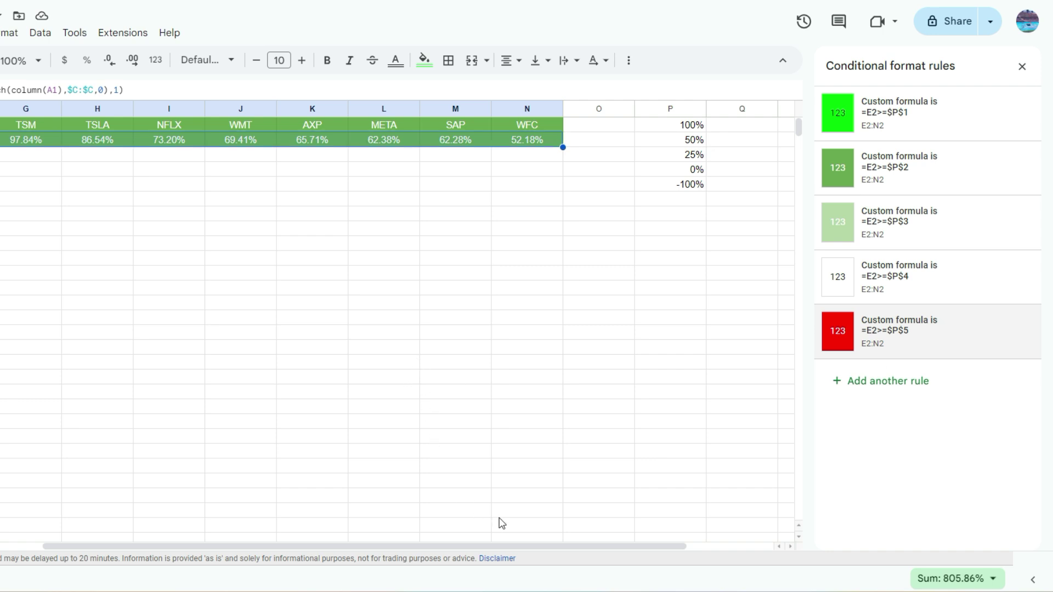
# Step: Make the tickers in E1:N1 bold and increase their font size to 20
pyautogui.moveTo(628, 547); pyautogui.dragTo(510, 545)
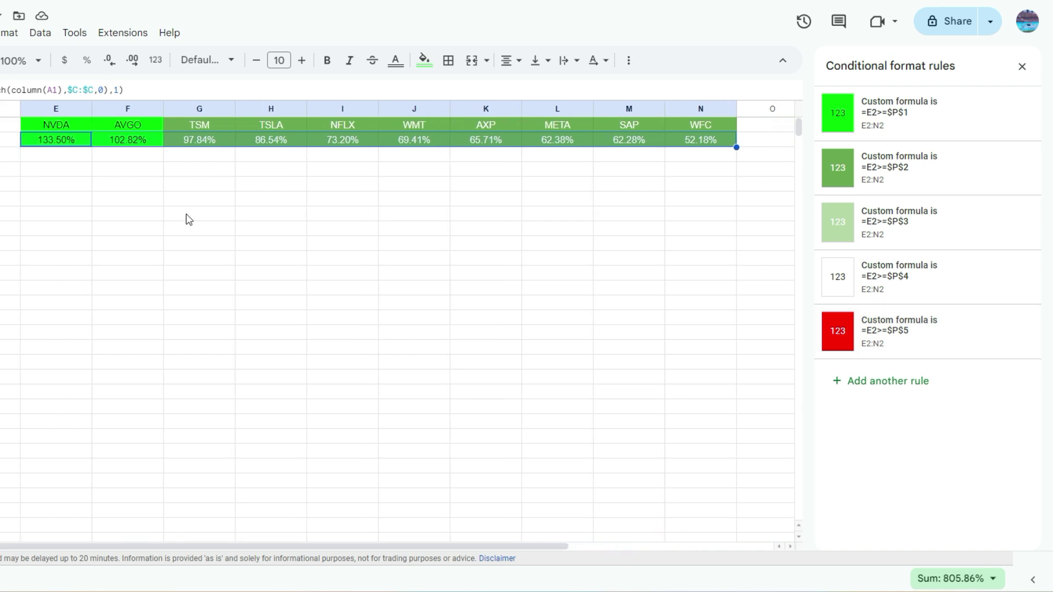
pyautogui.click(82, 124)
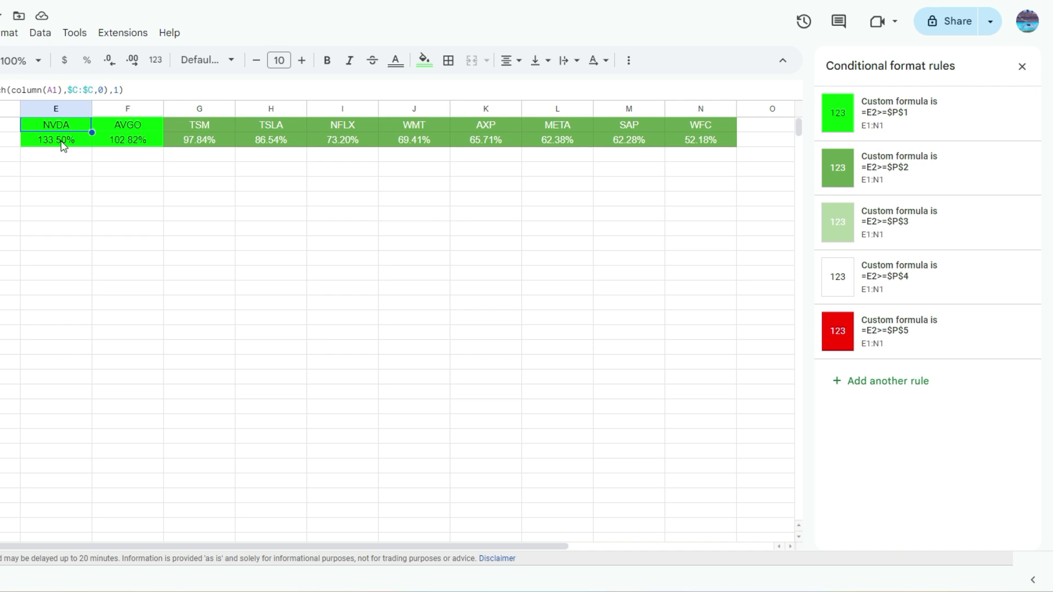
pyautogui.click(61, 142)
pyautogui.moveTo(67, 124); pyautogui.dragTo(671, 121)
pyautogui.click(327, 60)
pyautogui.click(301, 60)
pyautogui.click(301, 60)
pyautogui.click(301, 60)
pyautogui.click(301, 61)
pyautogui.click(302, 60)
pyautogui.click(302, 60)
pyautogui.click(302, 60)
pyautogui.click(302, 60)
pyautogui.click(301, 61)
pyautogui.click(301, 60)
# Step: Add an outer border around the whole top-ten block E1:N2
pyautogui.moveTo(61, 137); pyautogui.dragTo(680, 164)
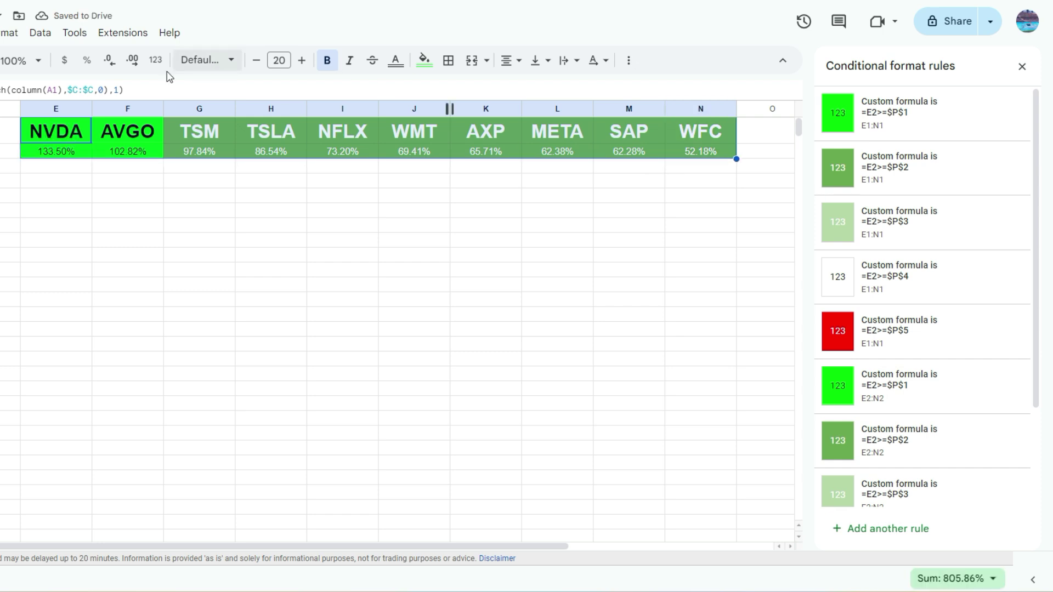
pyautogui.click(448, 61)
pyautogui.click(548, 95)
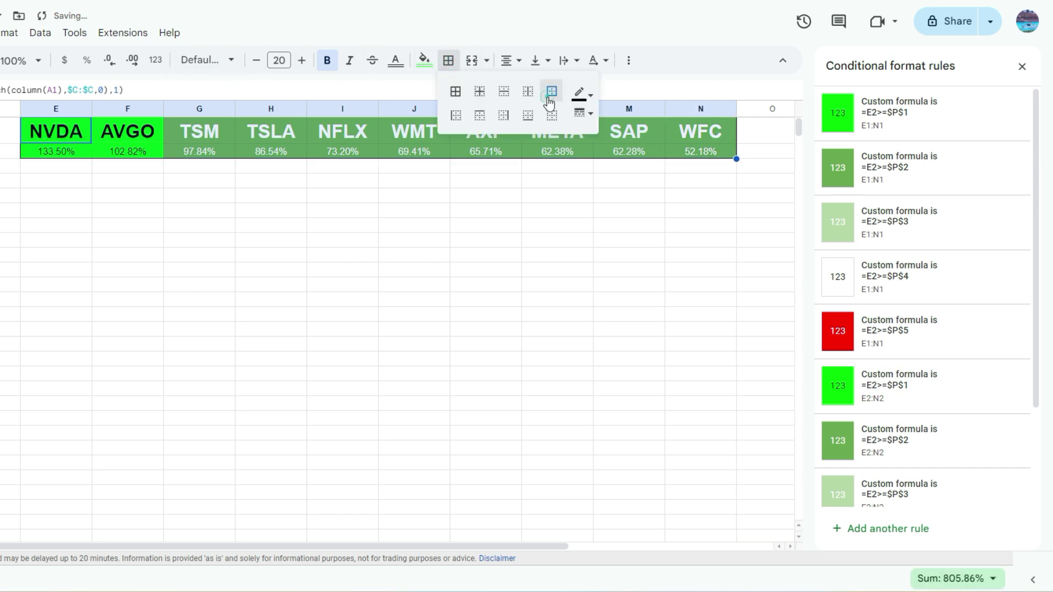
# Step: Add outer borders around the ticker-and-return pairs F1:F2 and H1:H2
pyautogui.click(196, 135)
pyautogui.click(130, 139)
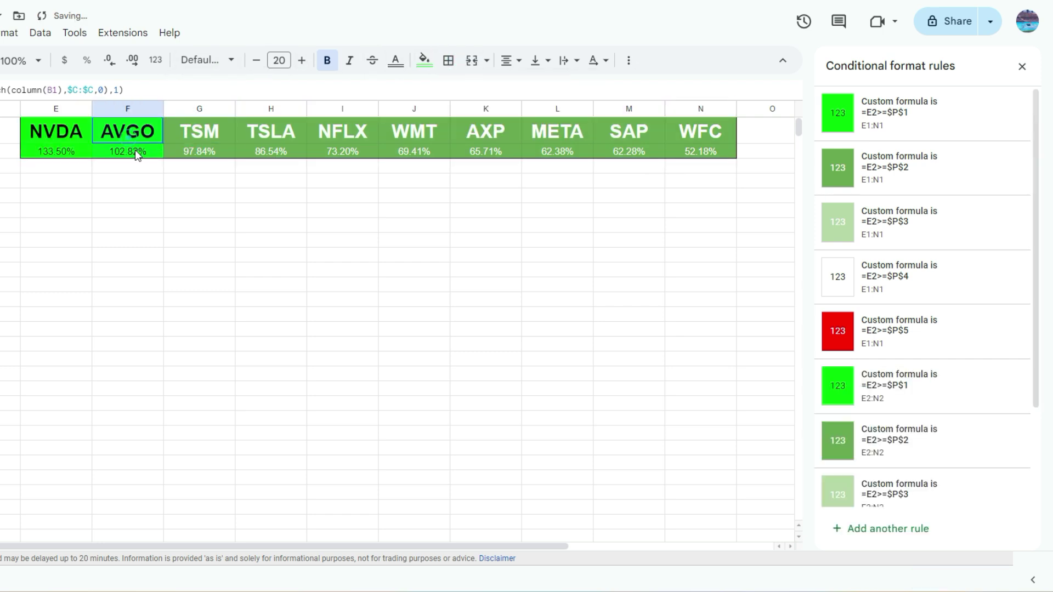
pyautogui.click(449, 60)
pyautogui.click(546, 94)
pyautogui.click(264, 142)
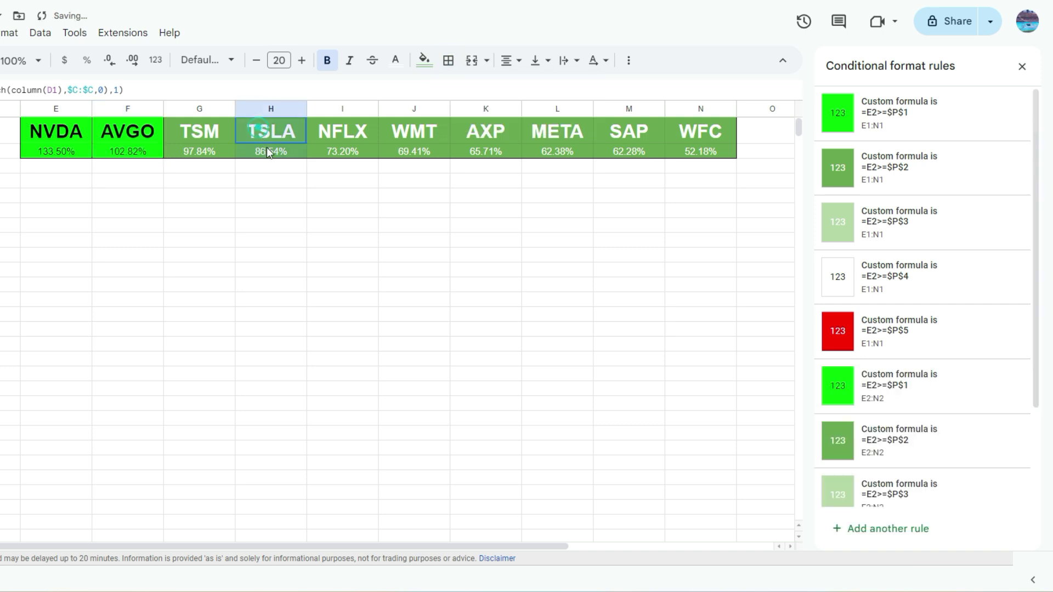
pyautogui.click(448, 61)
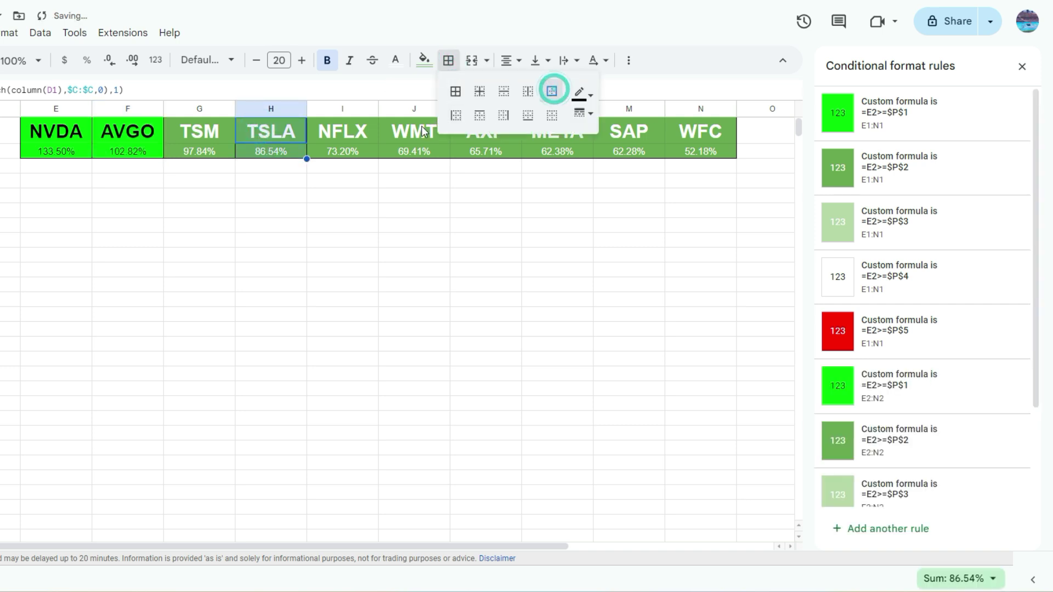
pyautogui.click(551, 91)
# Step: Add outer borders around the ticker-and-return pairs J1:J2, L1:L2 and N1:N2
pyautogui.click(417, 150)
pyautogui.click(449, 61)
pyautogui.click(552, 91)
pyautogui.click(581, 147)
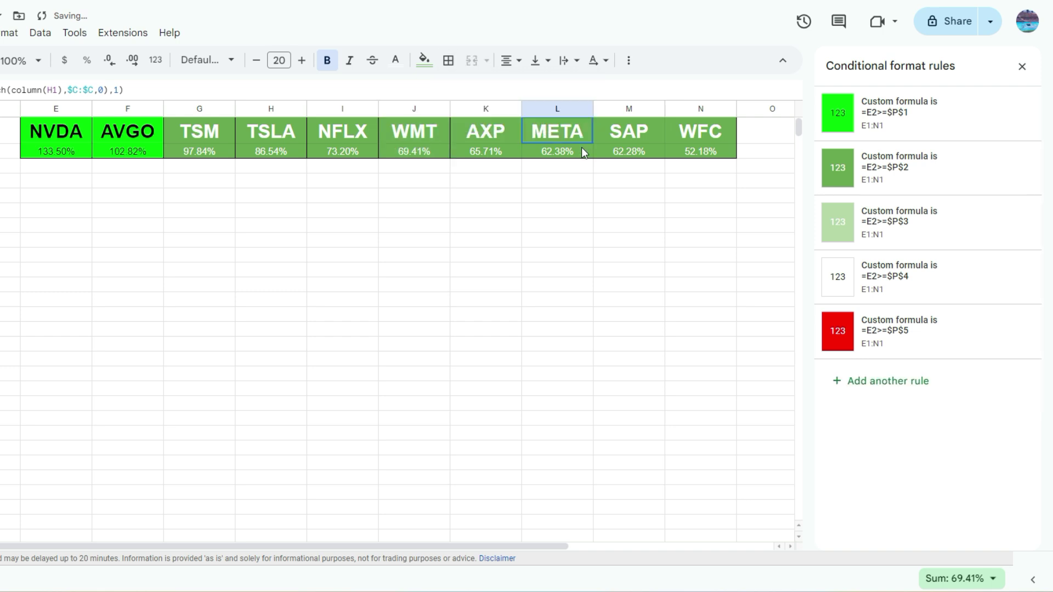
pyautogui.click(448, 60)
pyautogui.click(552, 91)
pyautogui.click(704, 151)
pyautogui.click(448, 61)
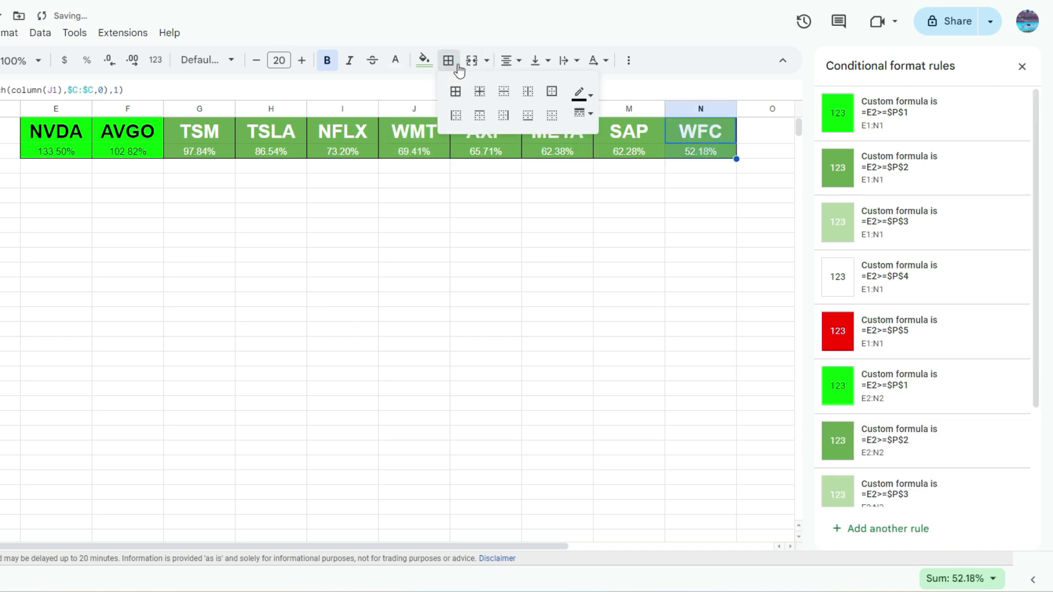
pyautogui.click(552, 91)
pyautogui.click(492, 222)
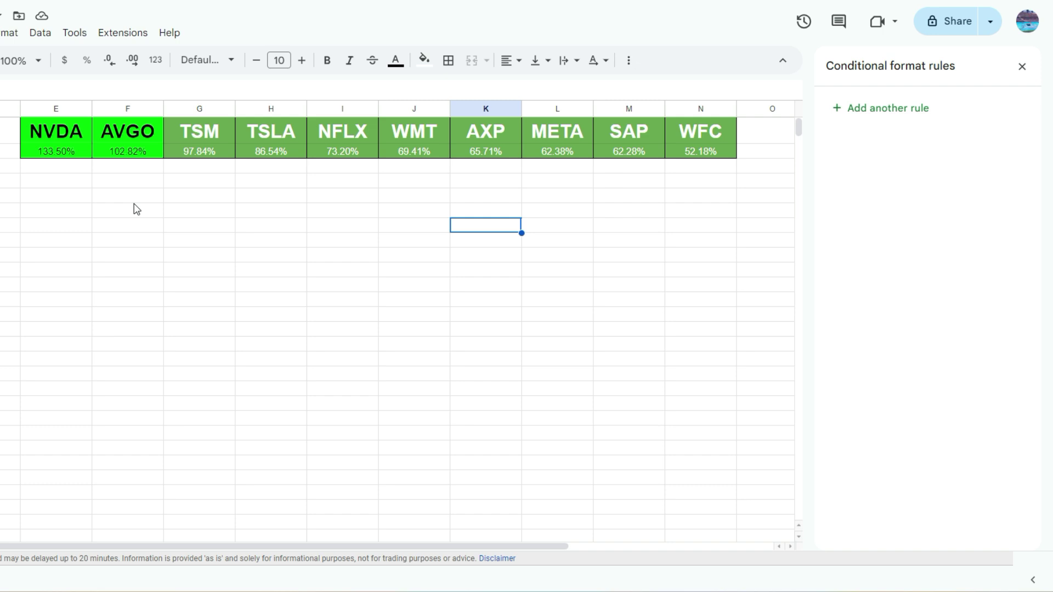
# Step: Copy the top-ten block E1:N2 and paste it directly below, starting at E3
pyautogui.moveTo(88, 137); pyautogui.dragTo(726, 159)
pyautogui.hotkey('ctrl', 'c')
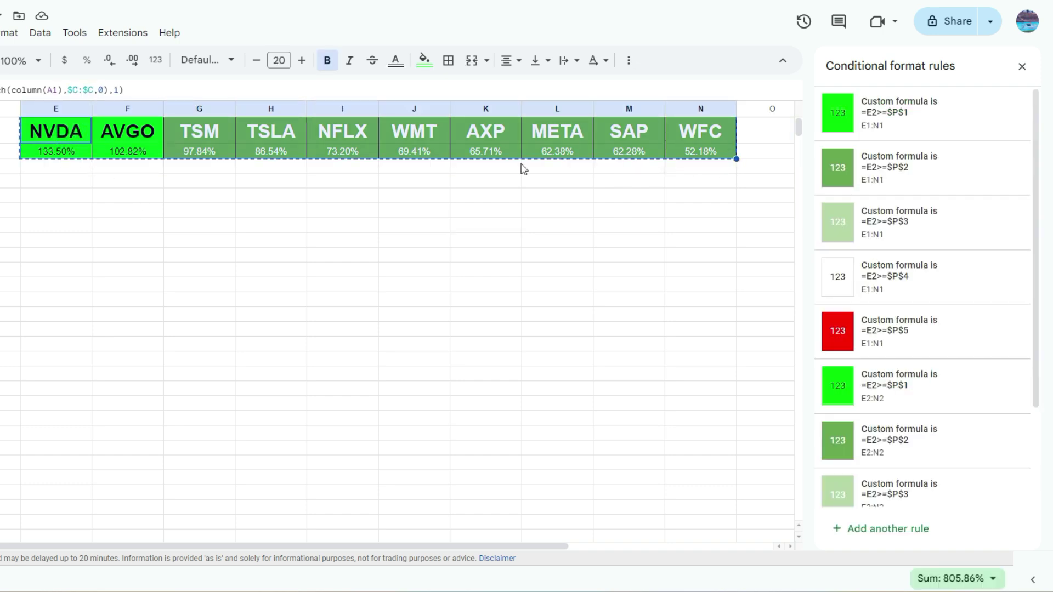
pyautogui.click(86, 167)
pyautogui.hotkey('ctrl', 'v')
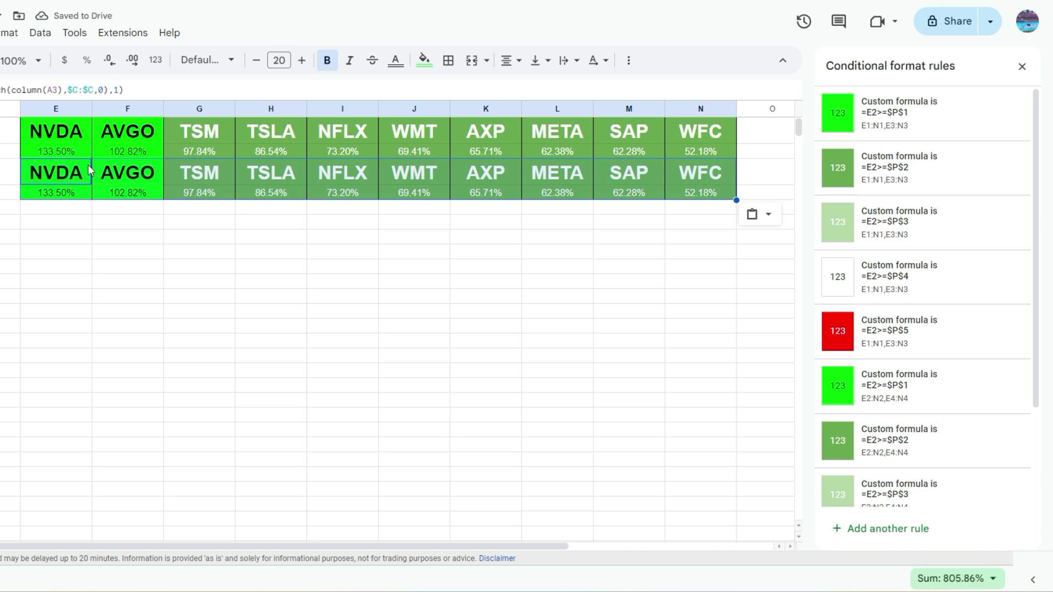
# Step: Add +10 after column(A3) in the E3 and E4 formulas and fill both across to column N
pyautogui.click(87, 171)
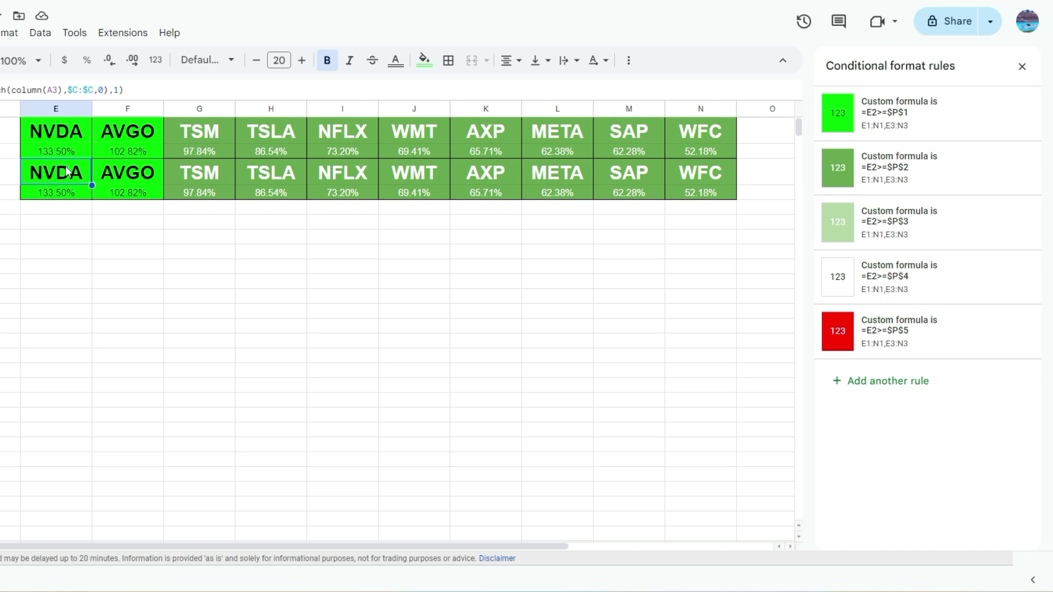
pyautogui.click(61, 89)
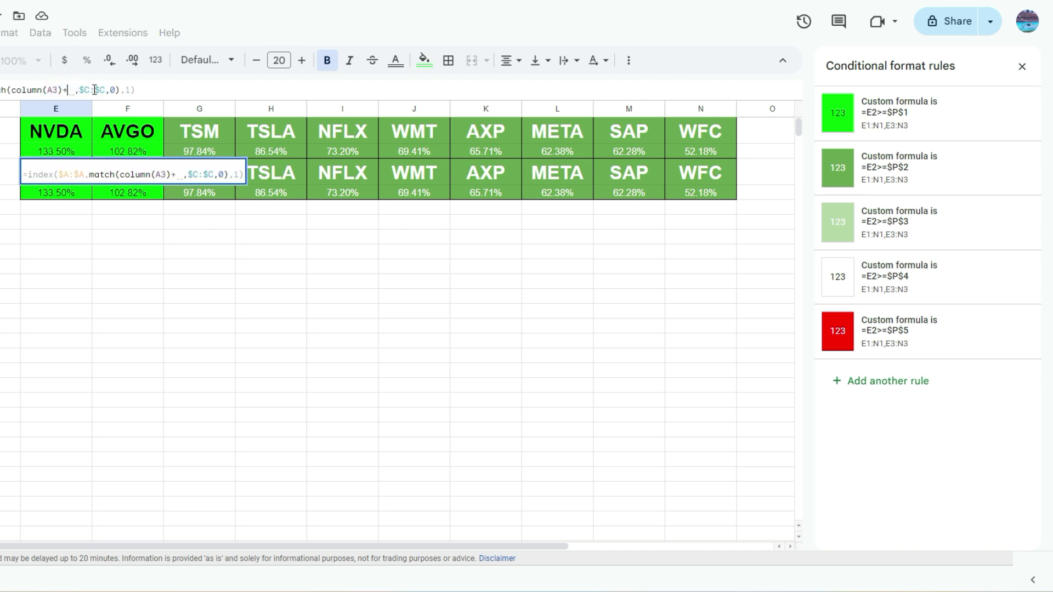
pyautogui.press('Return')
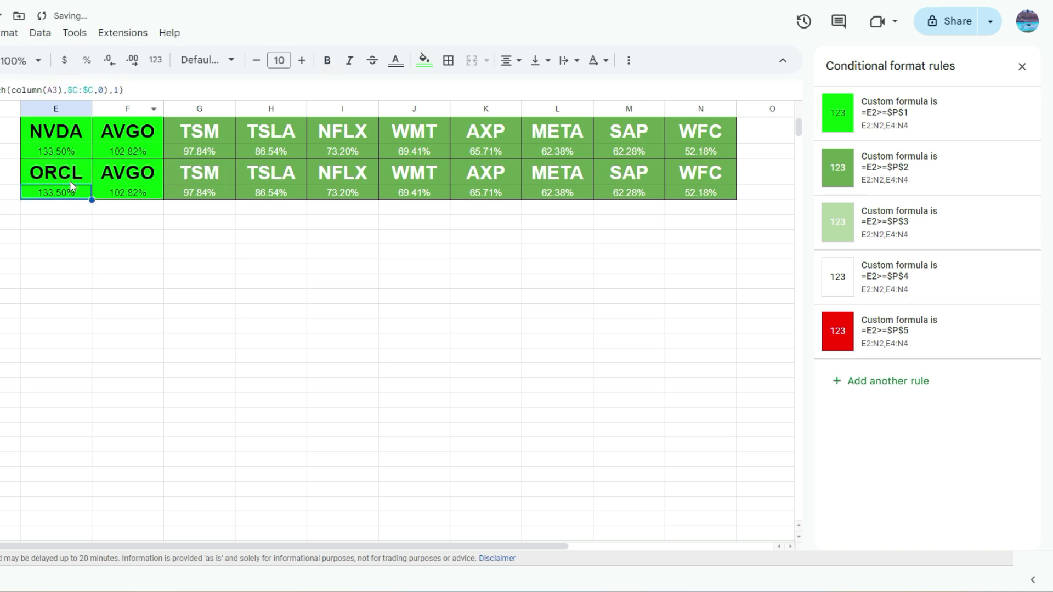
pyautogui.click(65, 89)
pyautogui.write('+10')
pyautogui.press('Return')
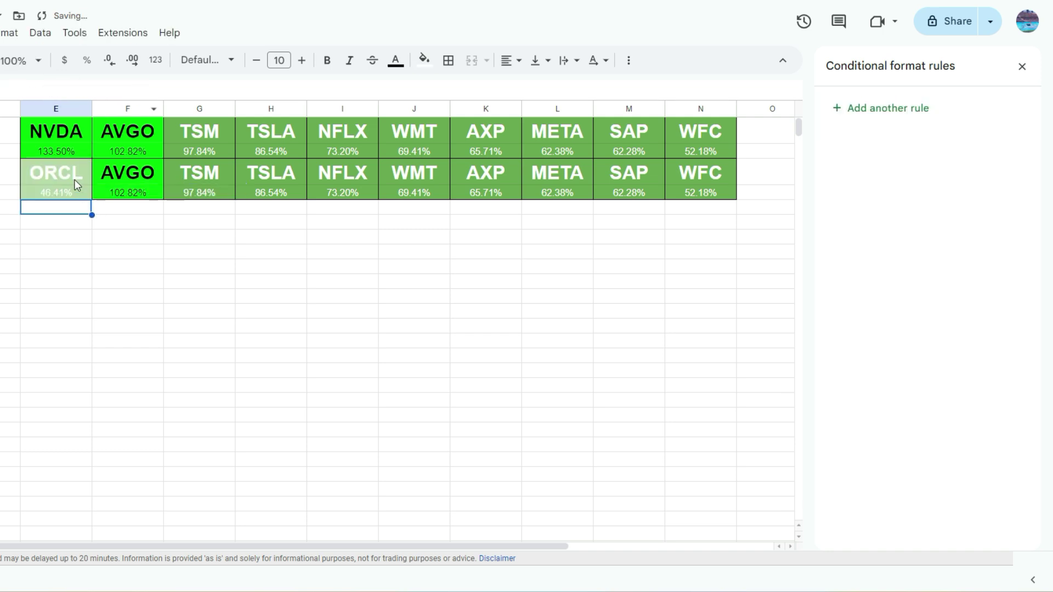
pyautogui.click(74, 174)
pyautogui.moveTo(92, 200); pyautogui.dragTo(733, 206)
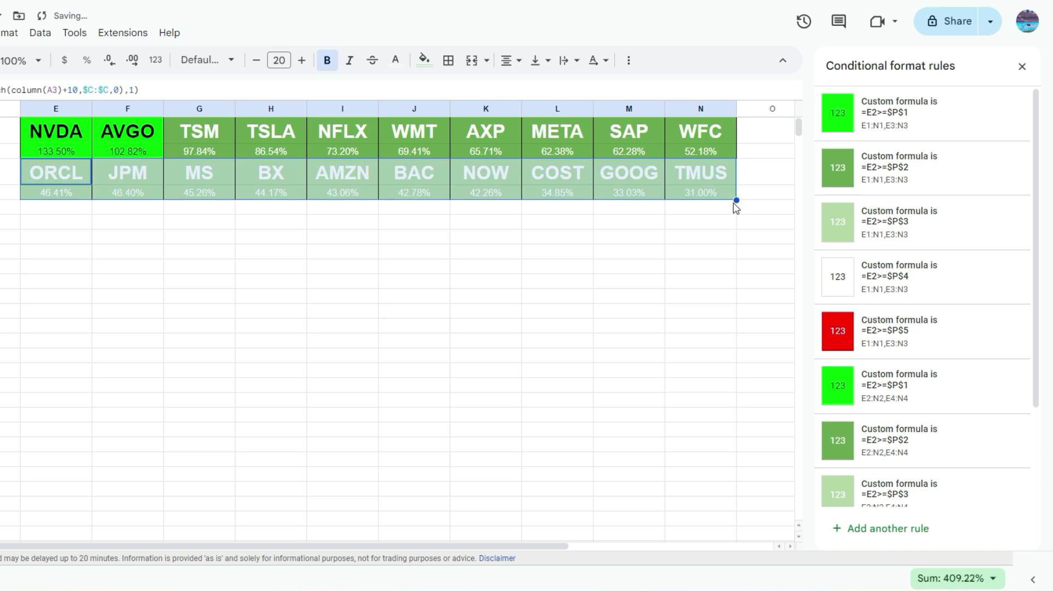
# Step: Copy the second block of tiles E3:N4 and paste it starting at E5
pyautogui.hotkey('ctrl', 'c')
pyautogui.click(81, 211)
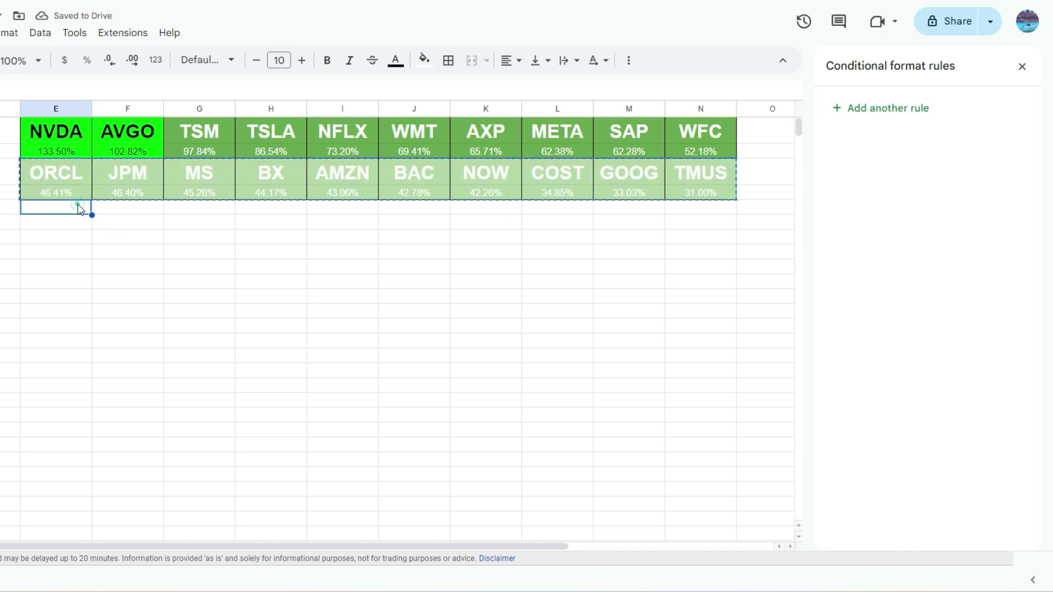
pyautogui.hotkey('ctrl', 'v')
# Step: Set the rank offset in the E5 and E6 formulas to +20 and fill both across to column N
pyautogui.click(69, 89)
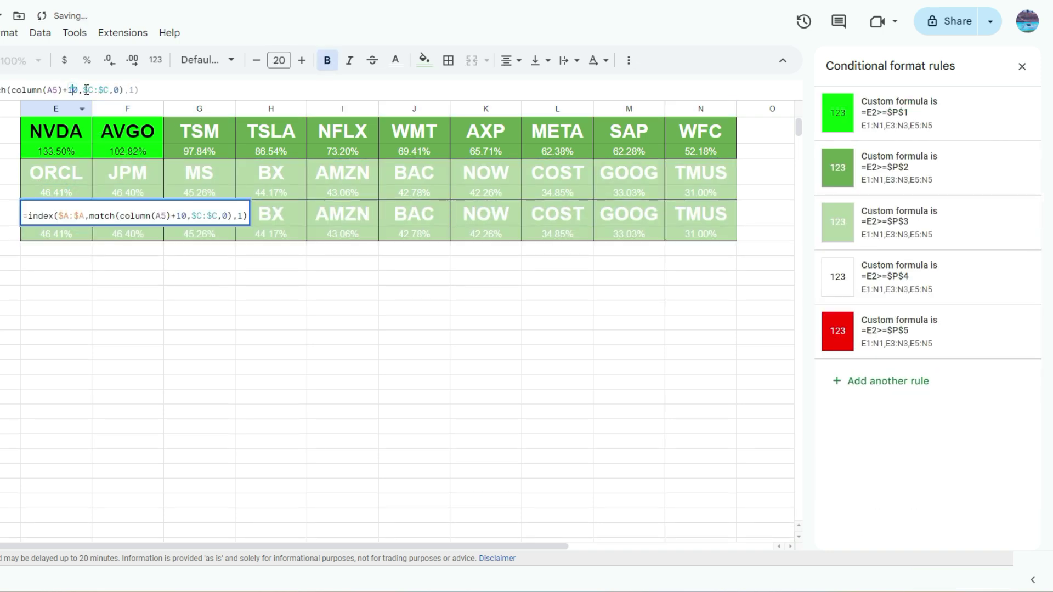
pyautogui.press('Delete')
pyautogui.write('2')
pyautogui.press('Return')
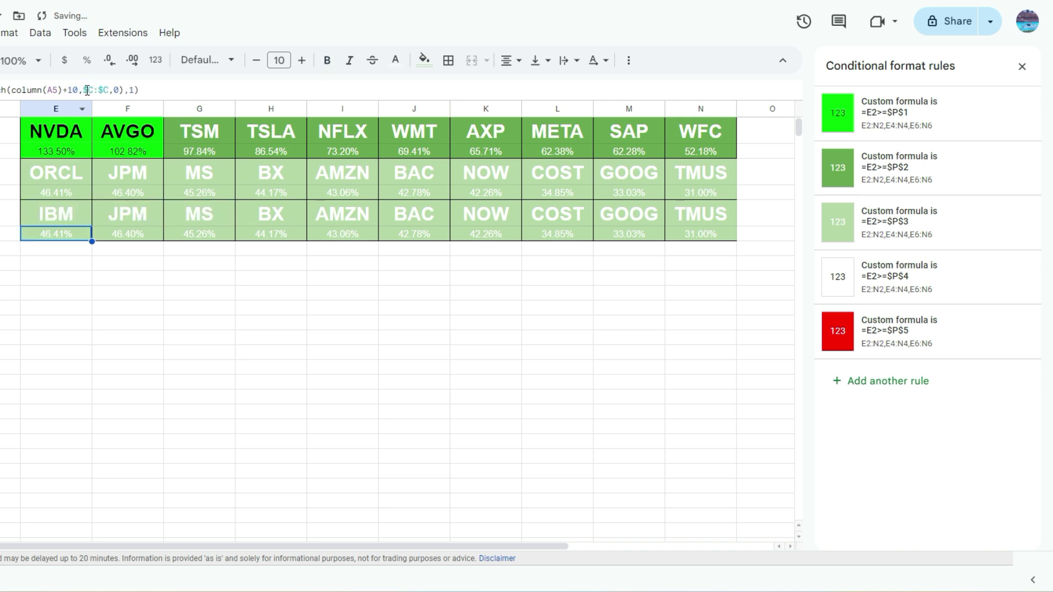
pyautogui.click(73, 86)
pyautogui.press('Delete')
pyautogui.write('2')
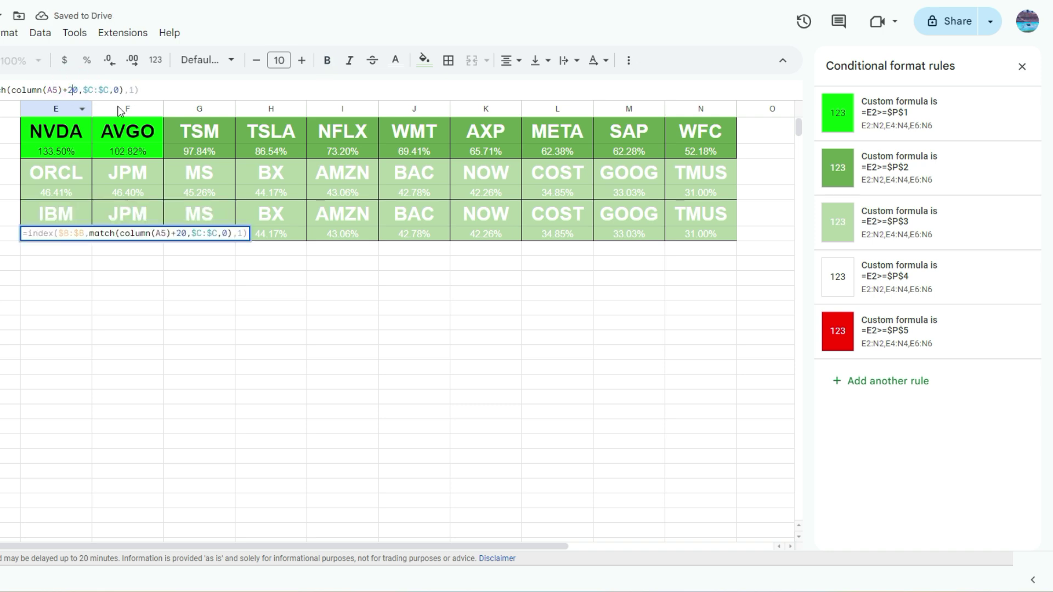
pyautogui.press('Return')
pyautogui.moveTo(68, 216); pyautogui.dragTo(687, 242)
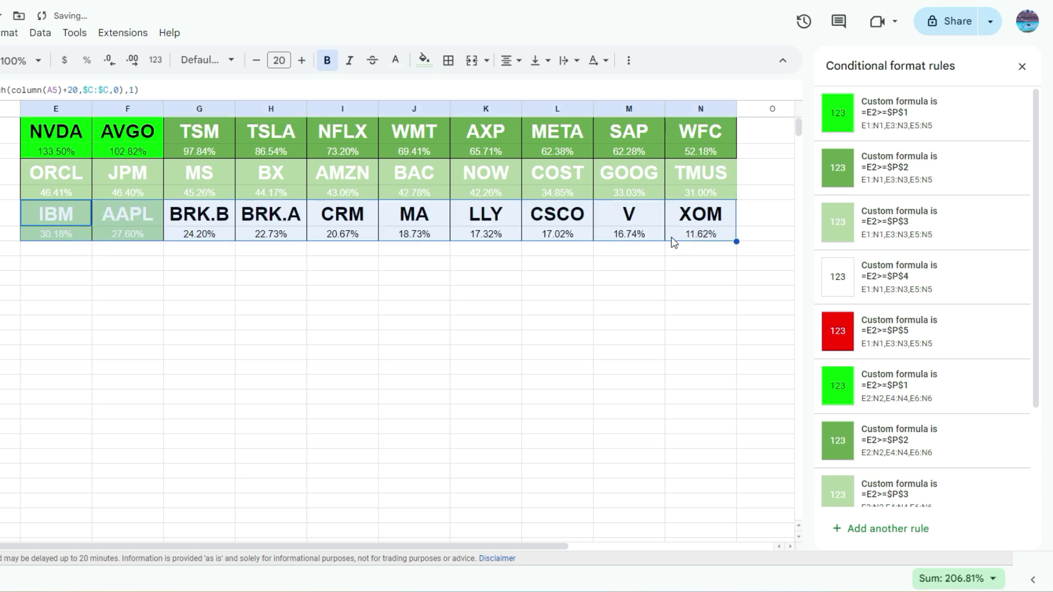
# Step: Copy the third block of tiles E5:N6 and paste it starting at E7
pyautogui.hotkey('ctrl', 'c')
pyautogui.click(71, 255)
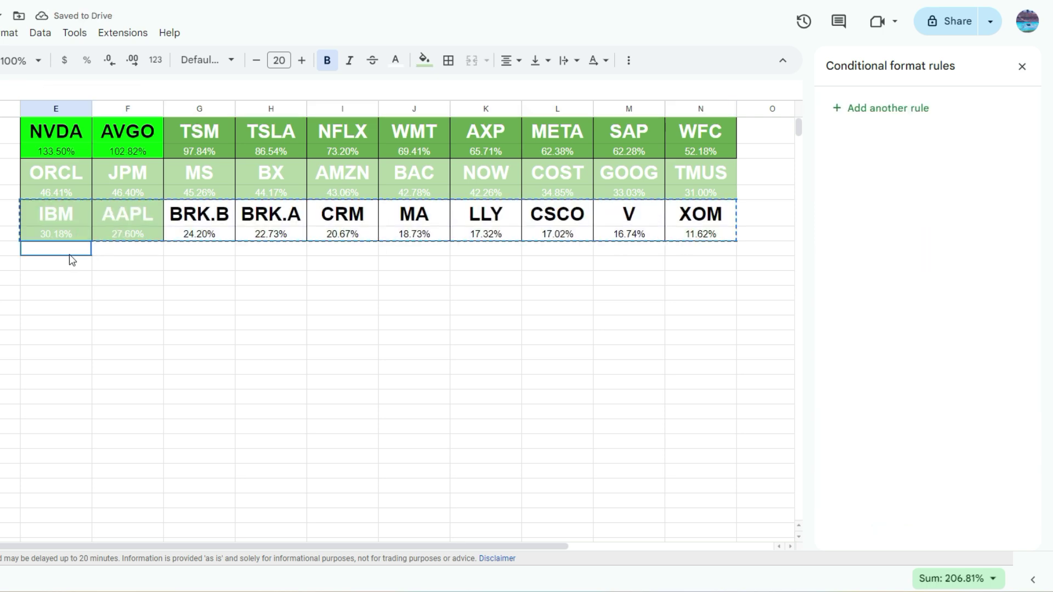
pyautogui.hotkey('ctrl', 'v')
# Step: Set the rank offset in the E7 and E8 formulas to +30 and fill both across to column N
pyautogui.click(73, 253)
pyautogui.click(80, 90)
pyautogui.press('BackSpace')
pyautogui.press('BackSpace')
pyautogui.write('30')
pyautogui.press('Return')
pyautogui.click(73, 89)
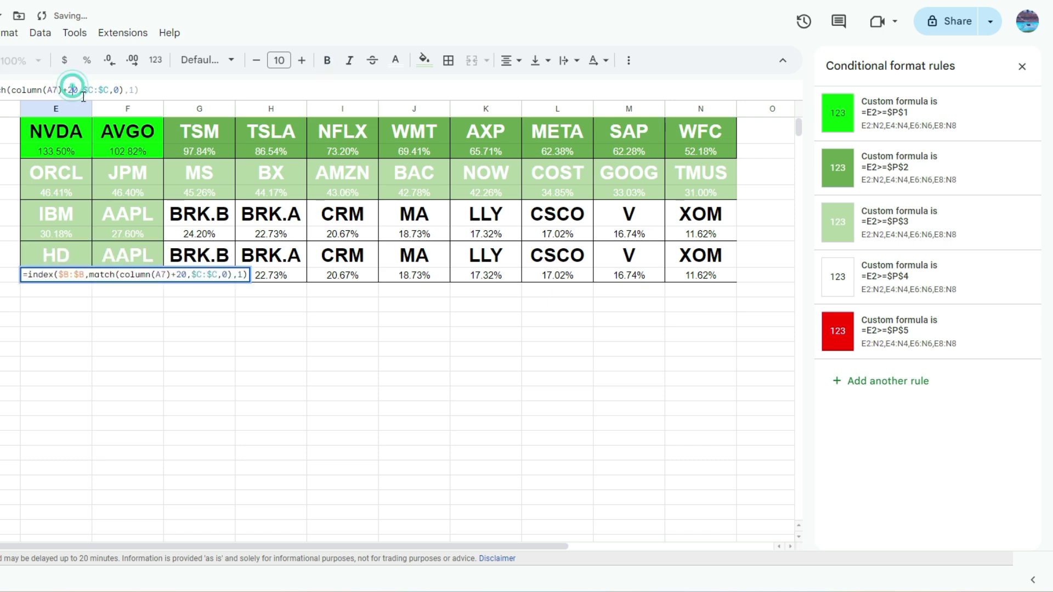
pyautogui.press('BackSpace')
pyautogui.write('3')
pyautogui.press('Return')
pyautogui.moveTo(44, 268); pyautogui.dragTo(49, 254)
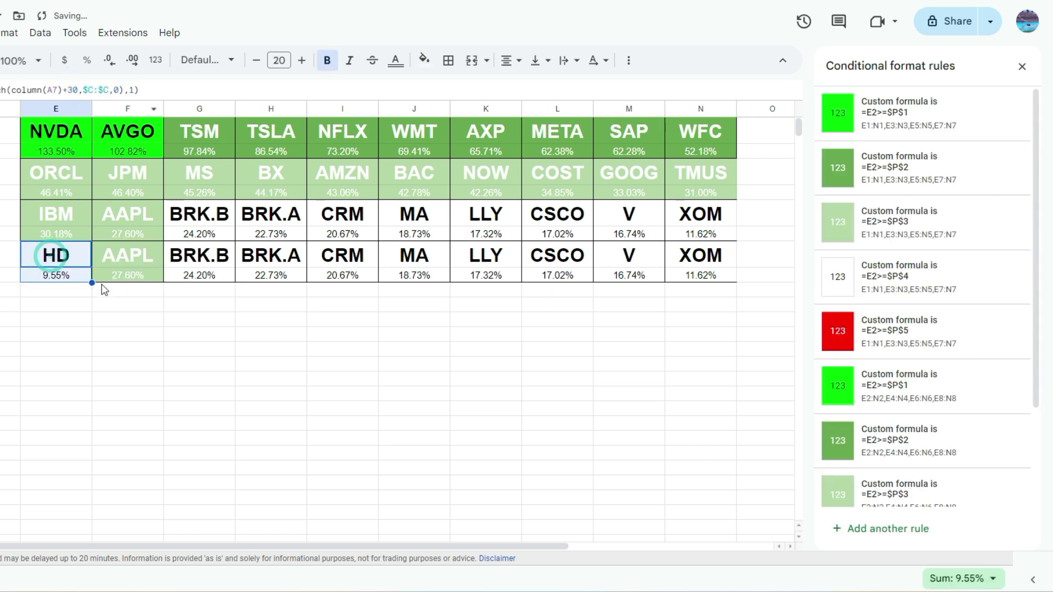
pyautogui.moveTo(91, 283); pyautogui.dragTo(681, 275)
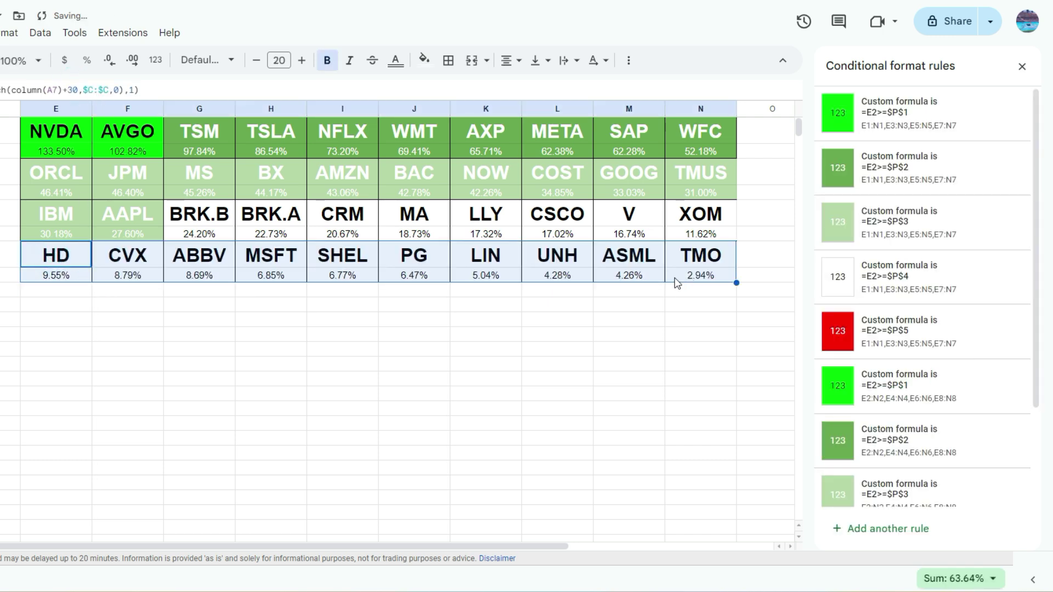
# Step: Paste a copy of the fourth block E7:N8 at E9 and set the rank offset in E9 and E10 to +40
pyautogui.click(70, 299)
pyautogui.hotkey('ctrl', 'v')
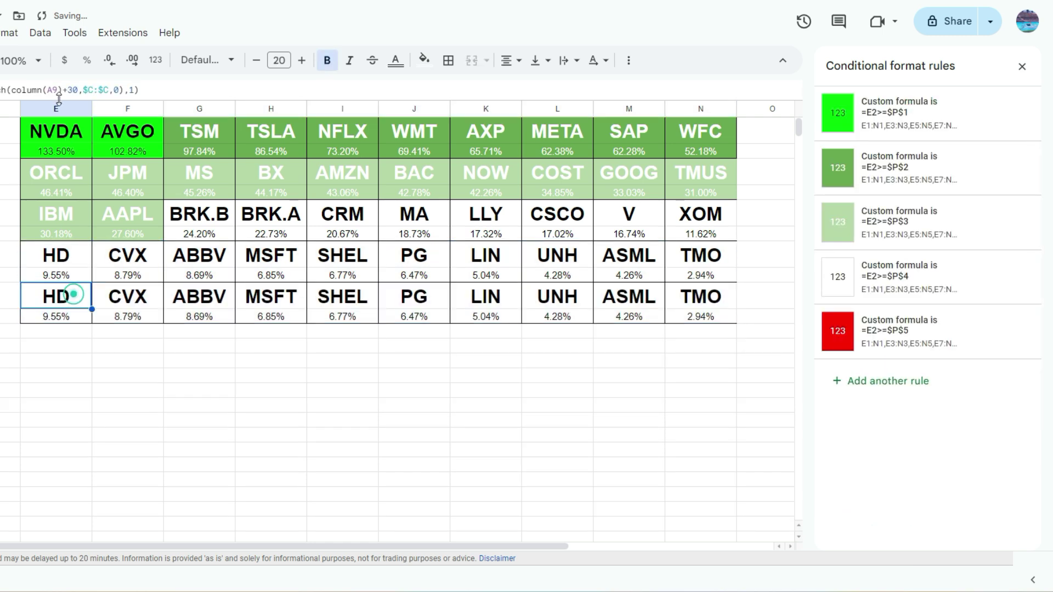
pyautogui.click(68, 90)
pyautogui.press('Return')
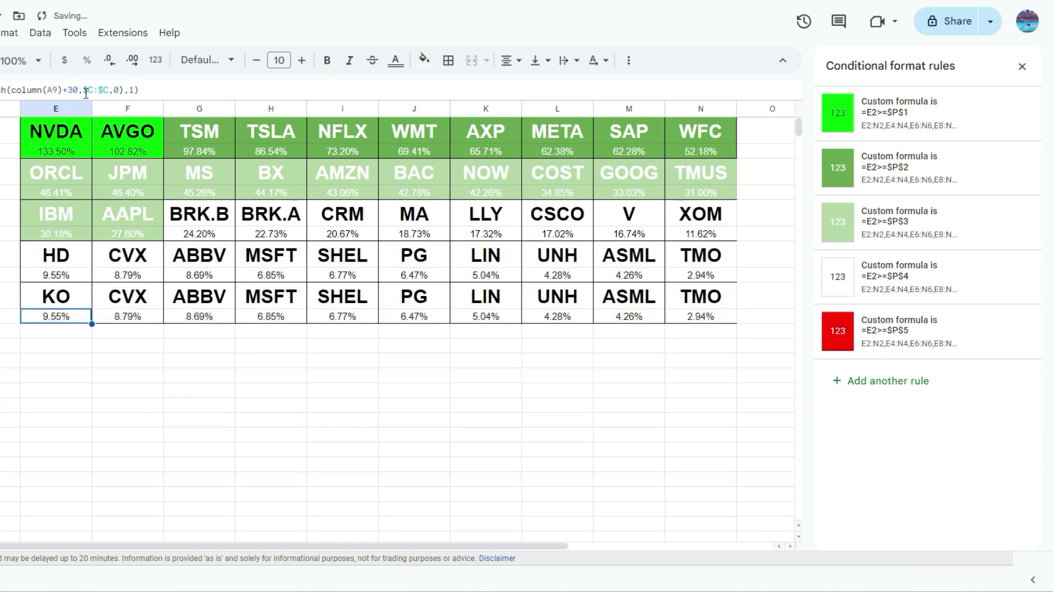
pyautogui.click(78, 90)
pyautogui.press('BackSpace')
pyautogui.press('BackSpace')
pyautogui.write('40')
pyautogui.press('Return')
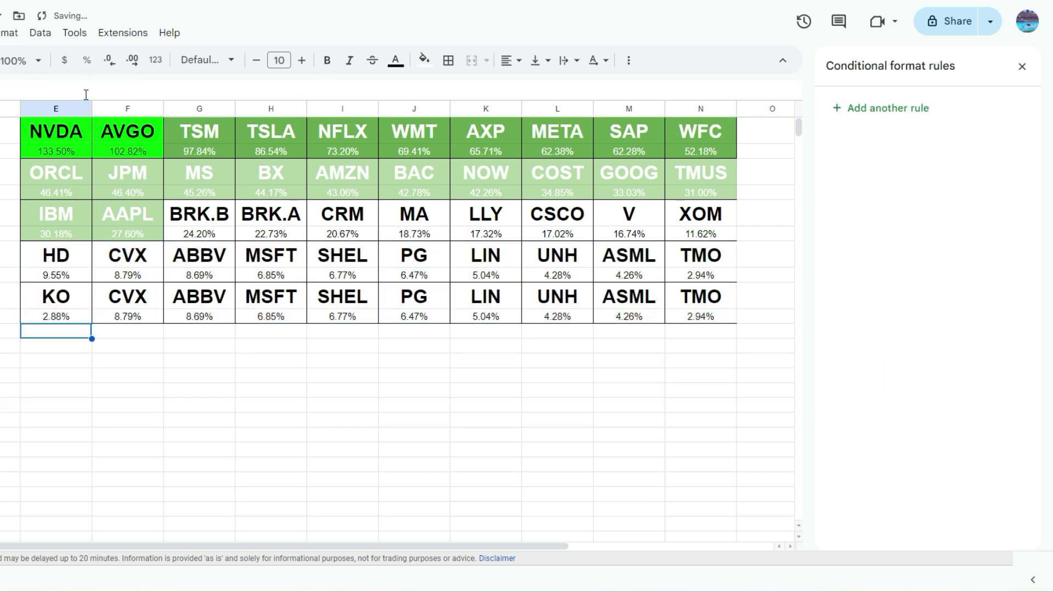
# Step: Add an outer border around the whole tile grid E1:N10
pyautogui.click(721, 312)
pyautogui.hotkey('ctrl', 'a')
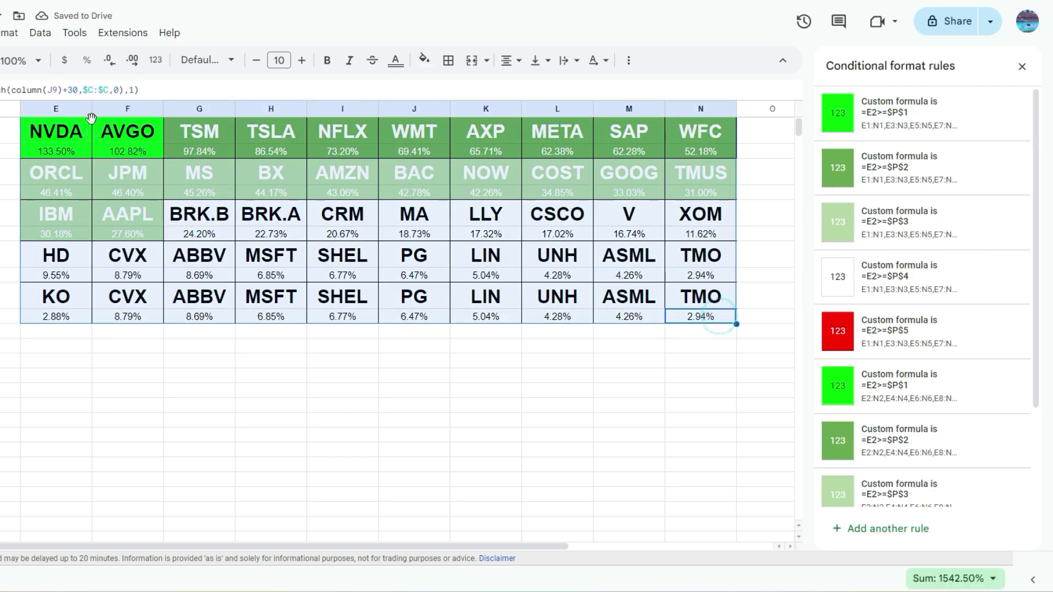
pyautogui.click(448, 60)
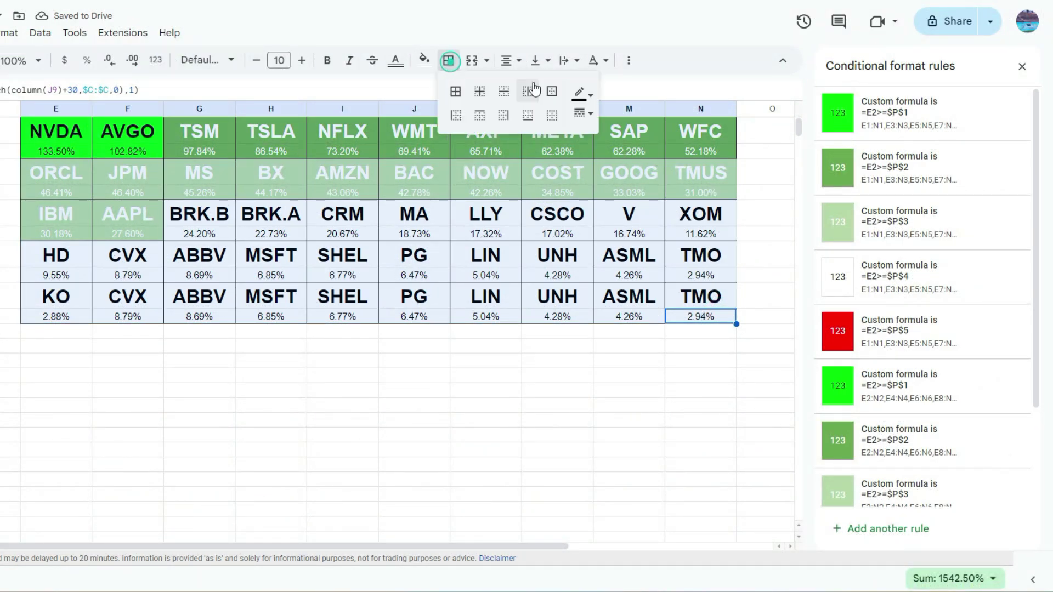
pyautogui.click(551, 95)
pyautogui.click(256, 269)
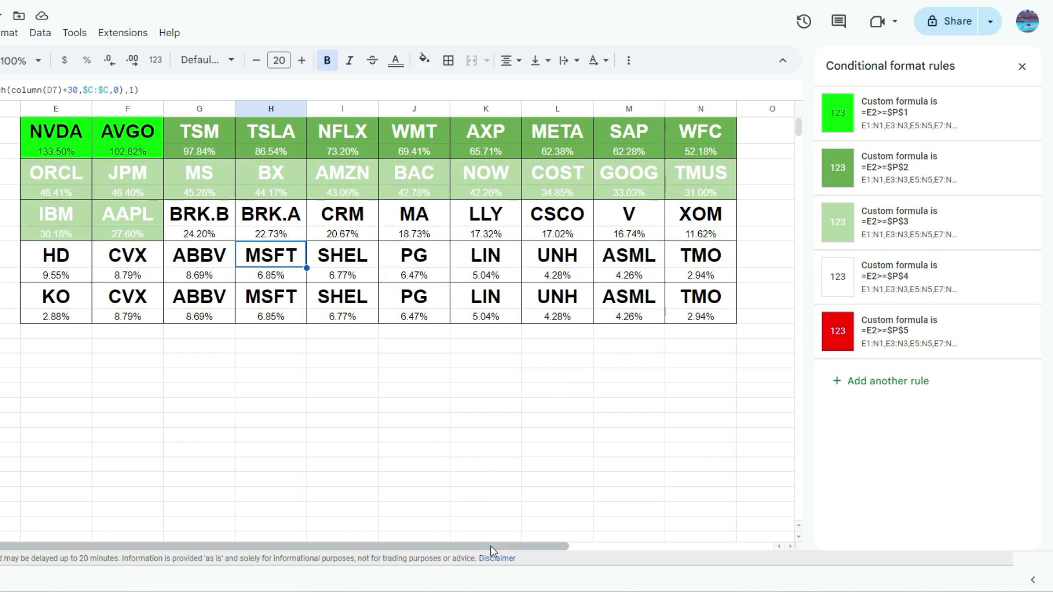
# Step: Set the color thresholds in P3 to 30% and in P4 to 10%
pyautogui.moveTo(498, 549); pyautogui.dragTo(649, 357)
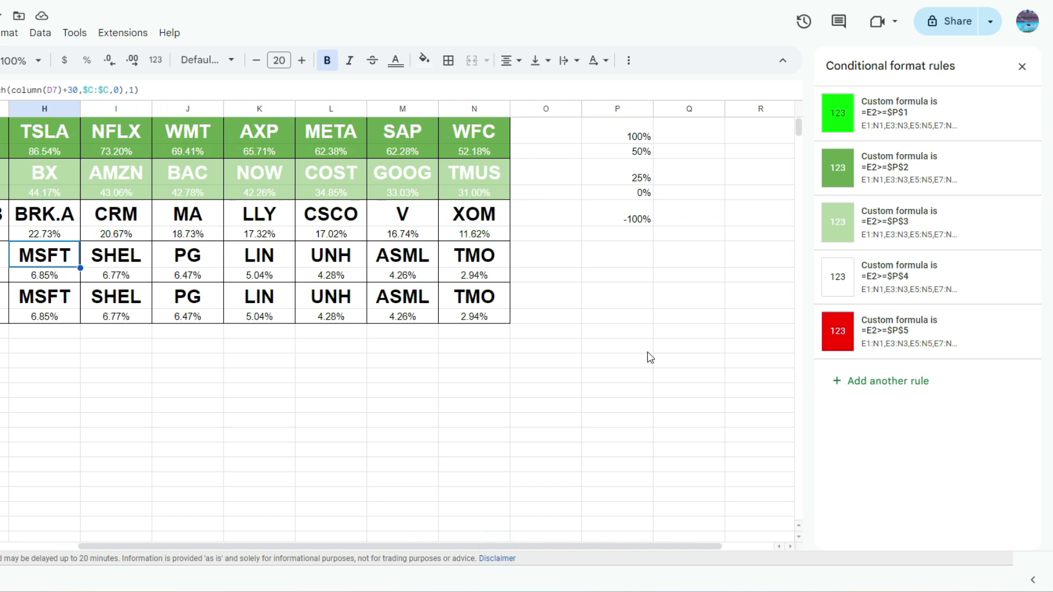
pyautogui.click(621, 221)
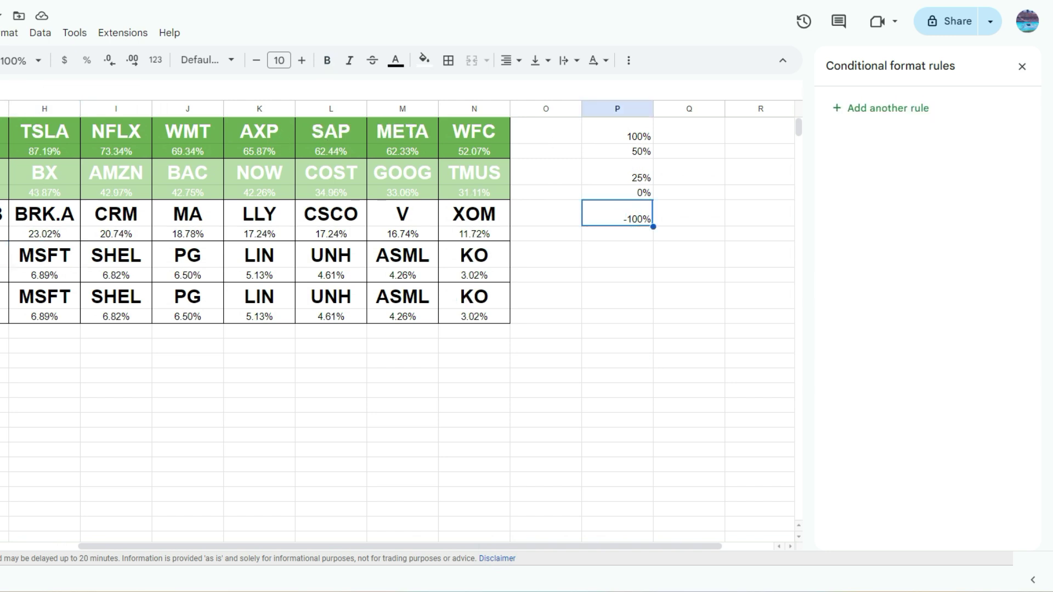
pyautogui.click(620, 180)
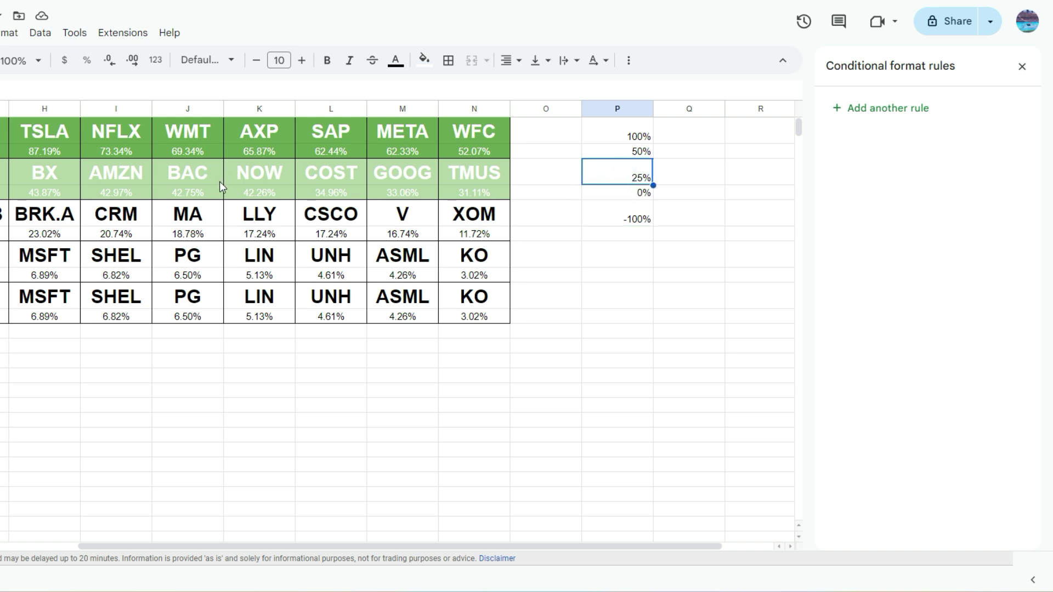
pyautogui.write('30%')
pyautogui.press('Return')
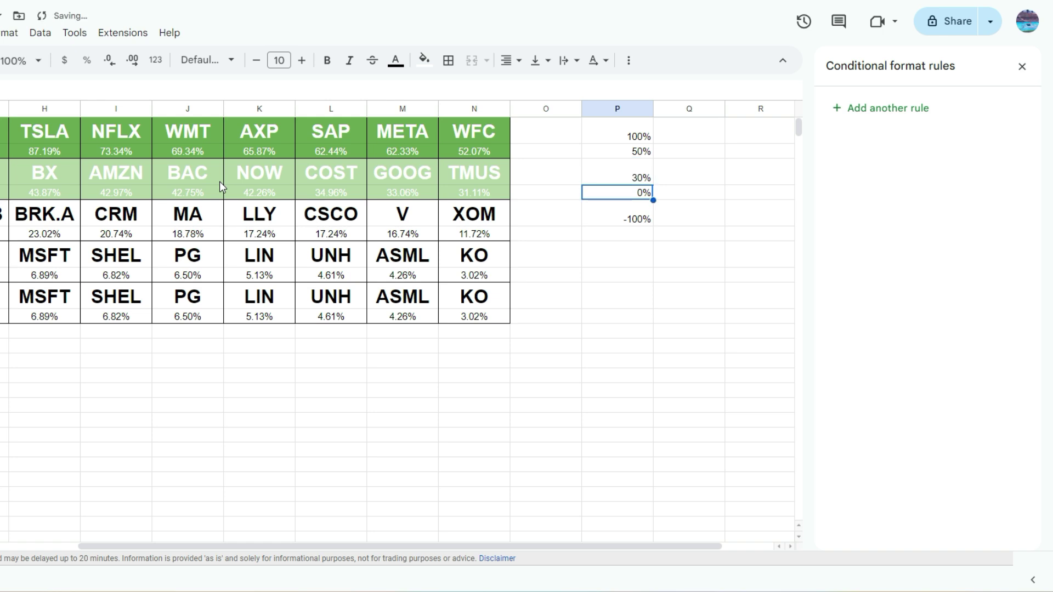
pyautogui.write('10%')
pyautogui.press('Return')
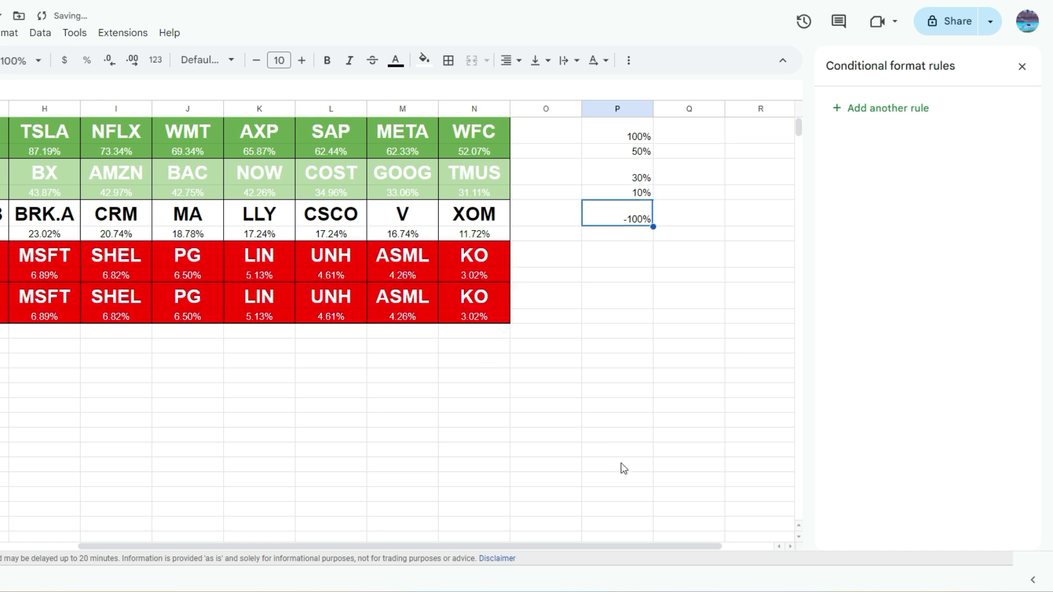
# Step: Fill the +40 formulas in E9:E10 across to column N
pyautogui.moveTo(687, 554); pyautogui.dragTo(597, 554)
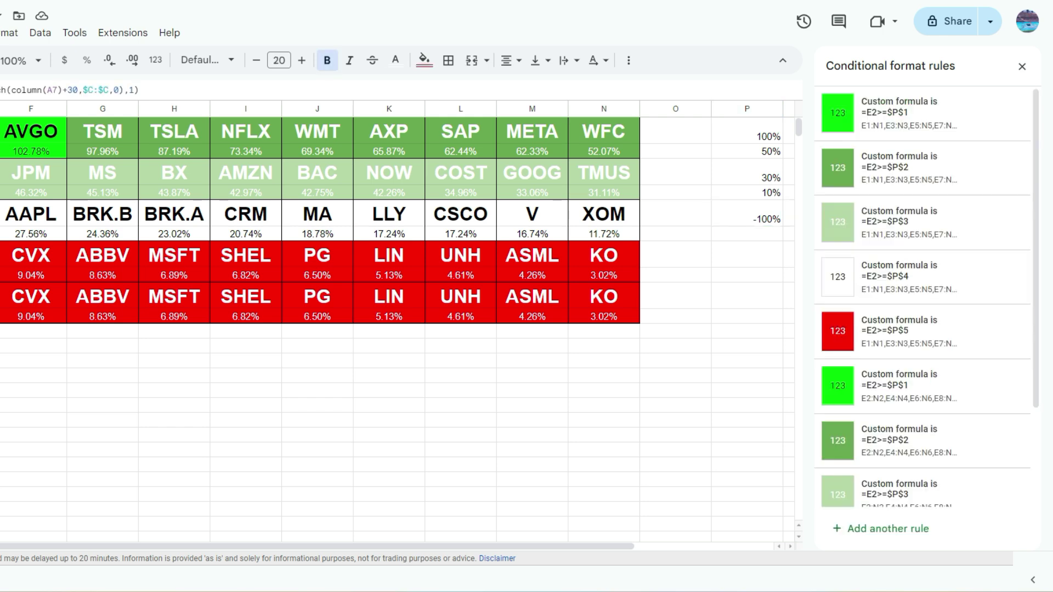
pyautogui.moveTo(3, 328); pyautogui.dragTo(618, 333)
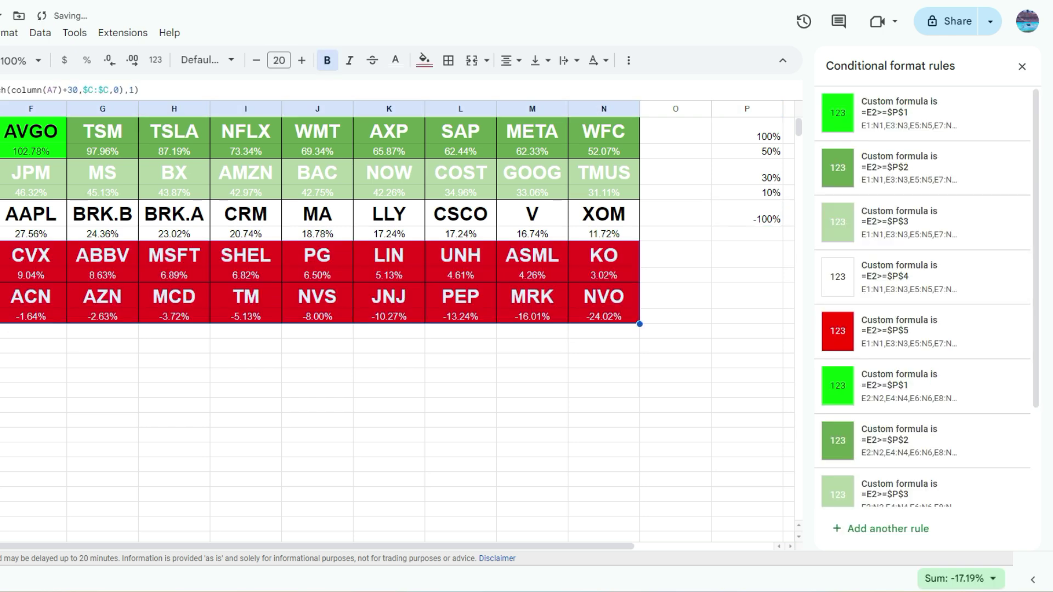
pyautogui.click(622, 305)
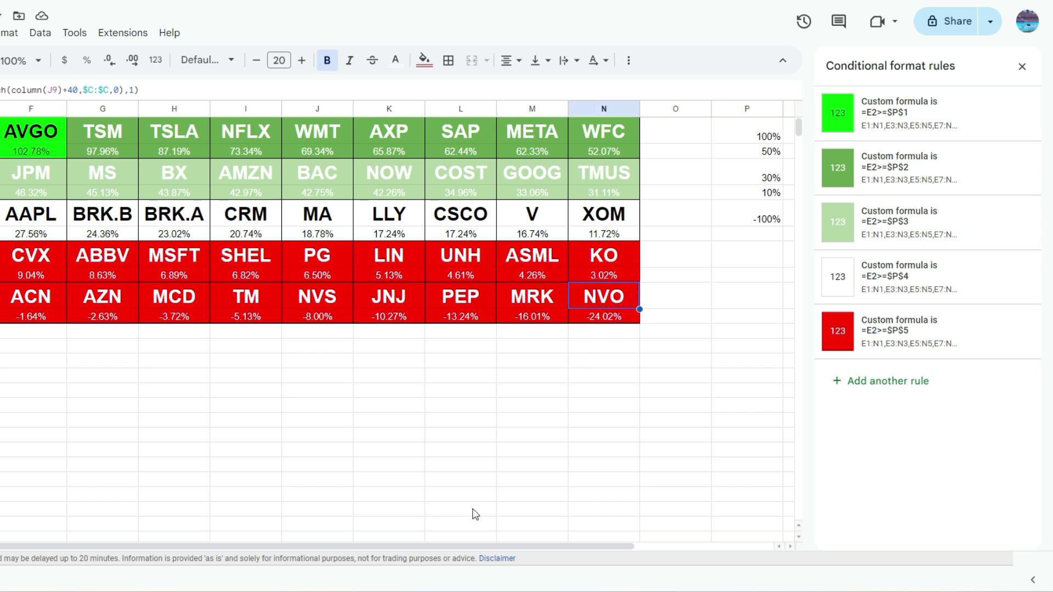
# Step: Set the color thresholds in P2 to 40% and in P3 to 20%
pyautogui.click(758, 159)
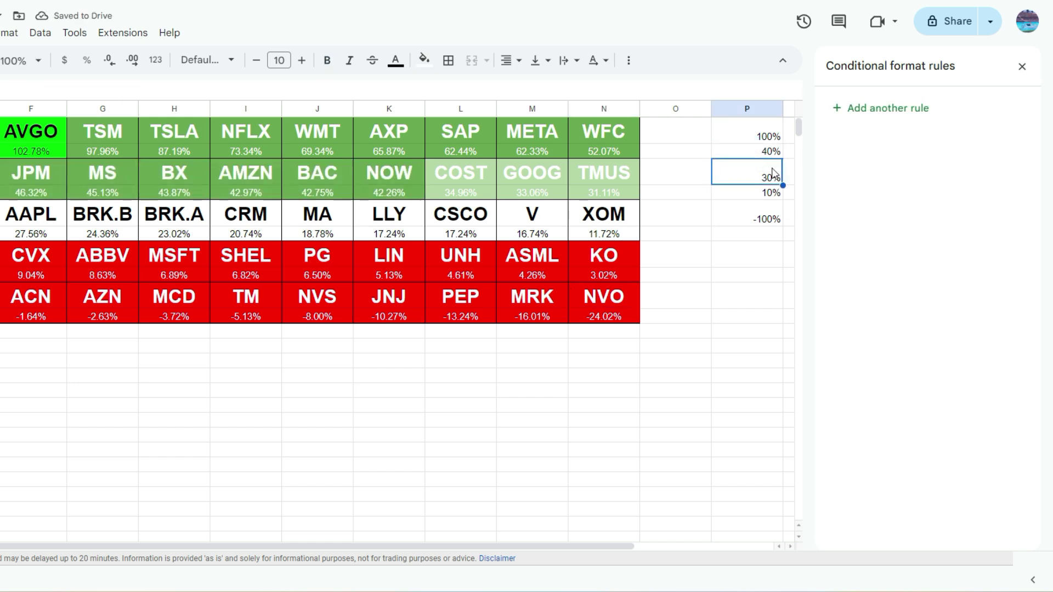
pyautogui.write('20')
pyautogui.press('Return')
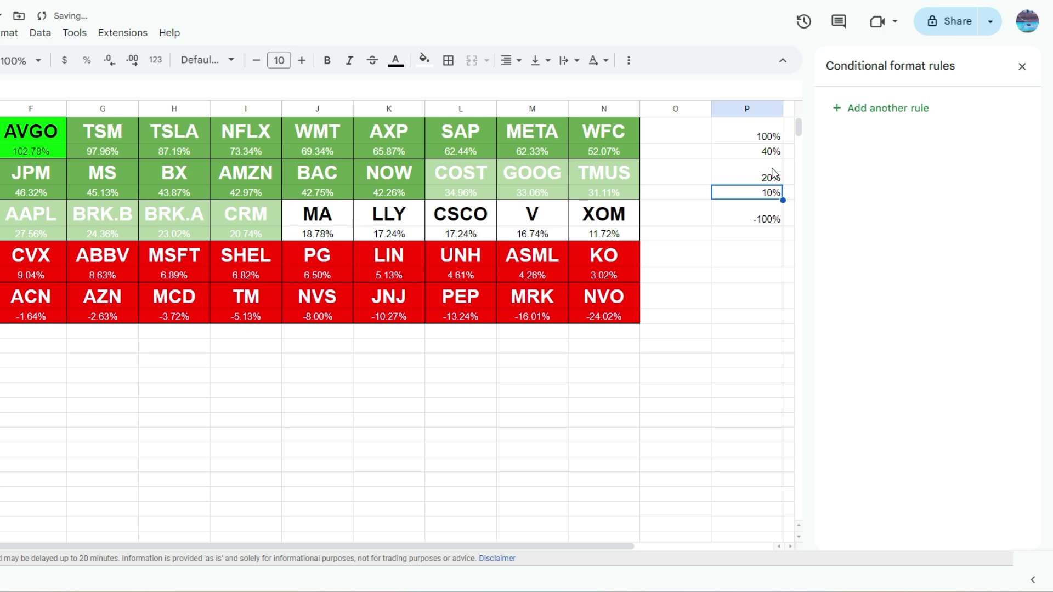
# Step: Set the color thresholds in P3 to 15% and in P4 to 0%, and close the conditional format rules
pyautogui.click(772, 173)
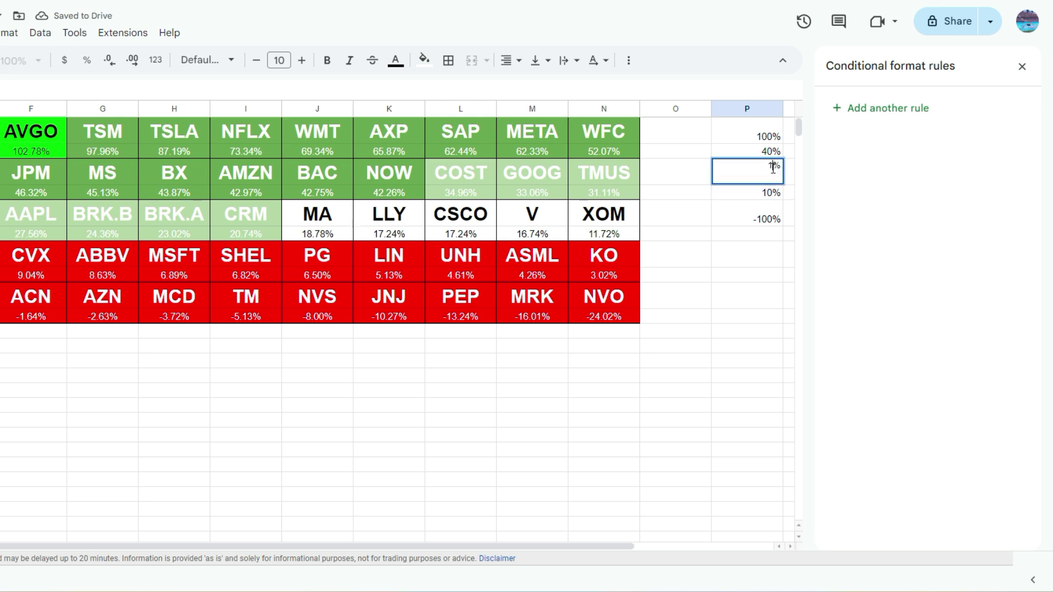
pyautogui.write('15')
pyautogui.press('Return')
pyautogui.write('0')
pyautogui.press('Return')
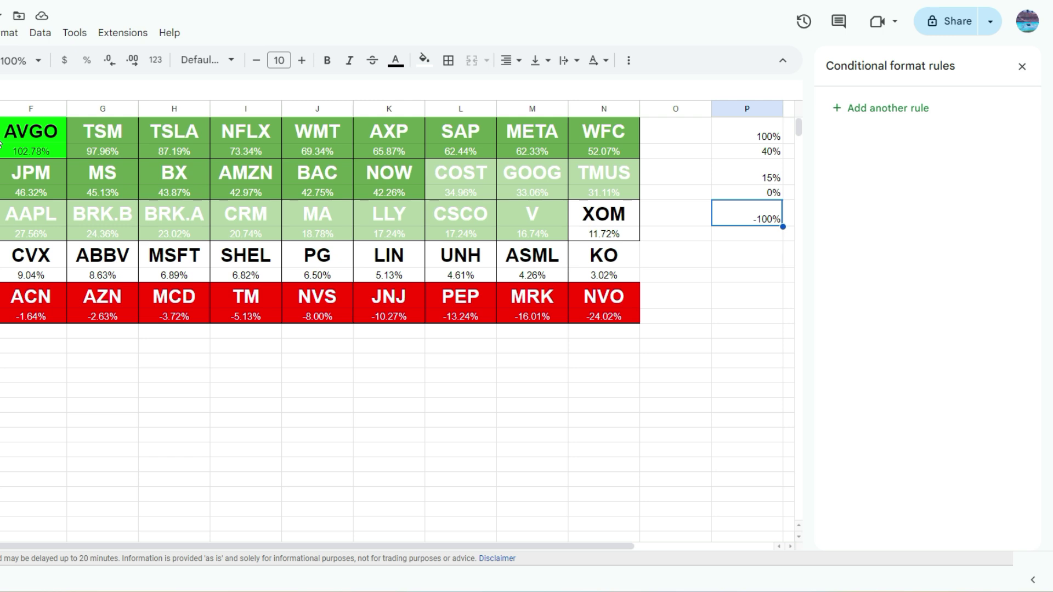
pyautogui.click(1022, 66)
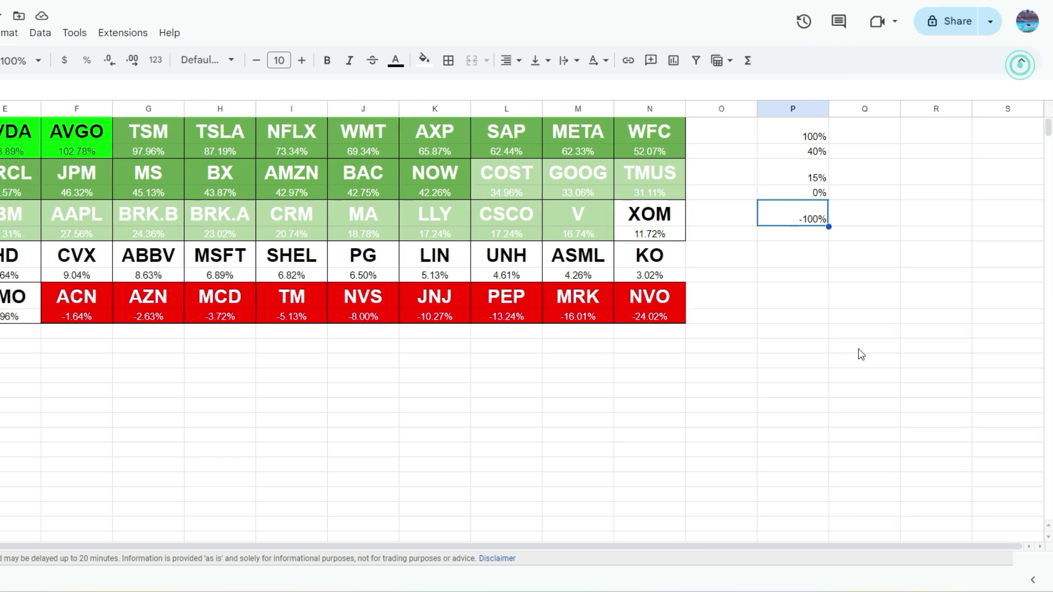
pyautogui.moveTo(653, 547); pyautogui.dragTo(489, 558)
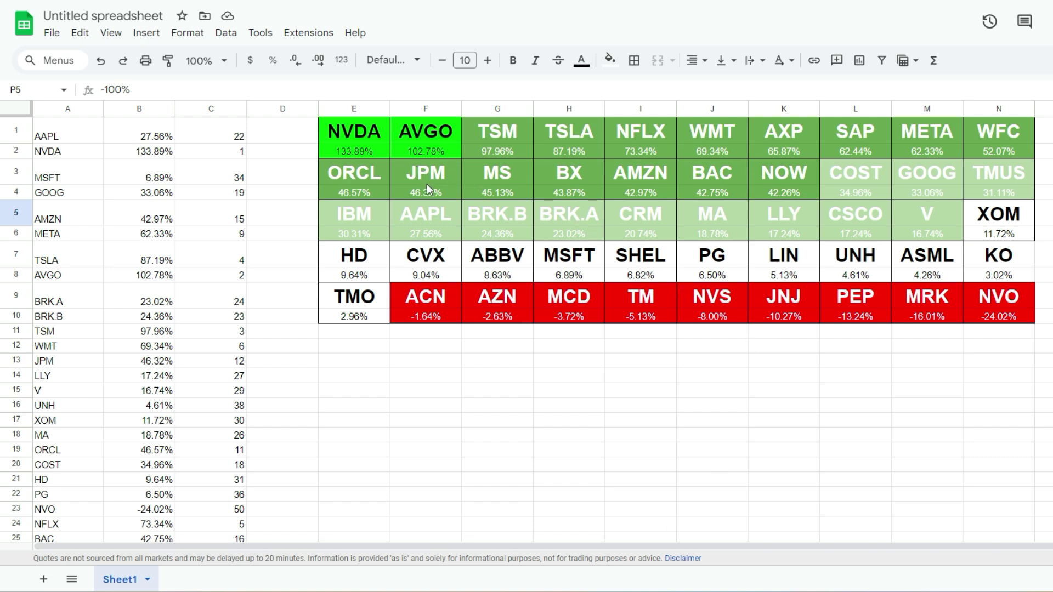
# Step: Replace the formula in B1 with =GOOGLEFINANCE(A1,"changepct")/100 and fill it down to B50
pyautogui.click(167, 139)
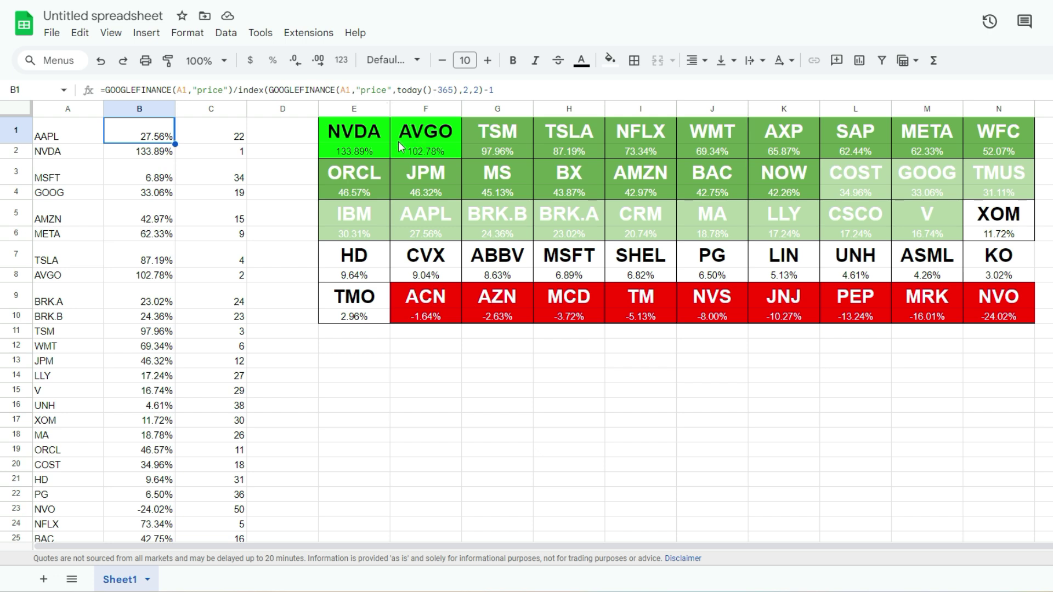
pyautogui.click(369, 153)
pyautogui.doubleClick(368, 153)
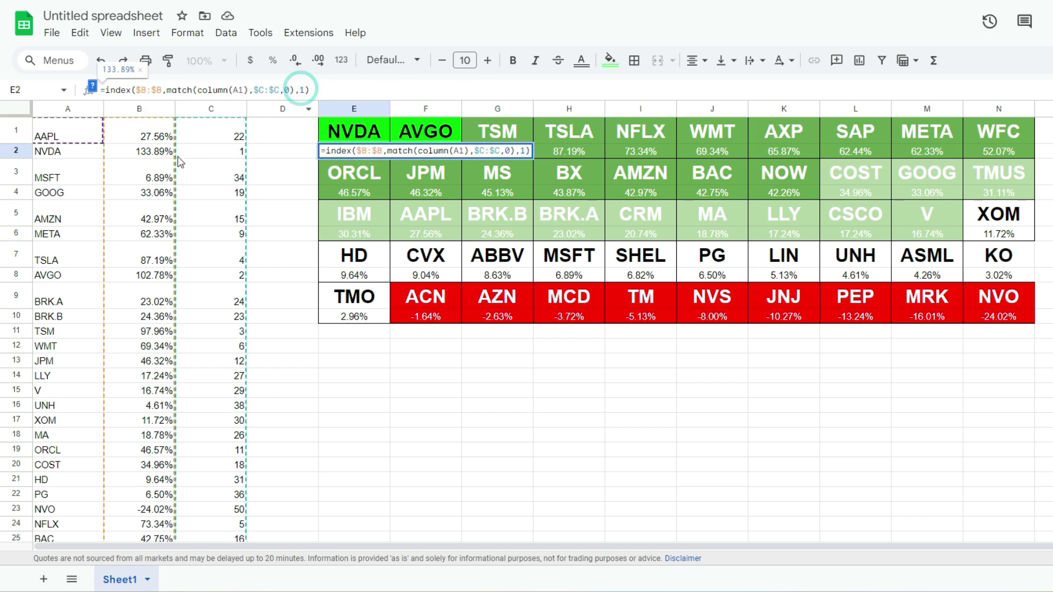
pyautogui.press('Escape')
pyautogui.click(165, 138)
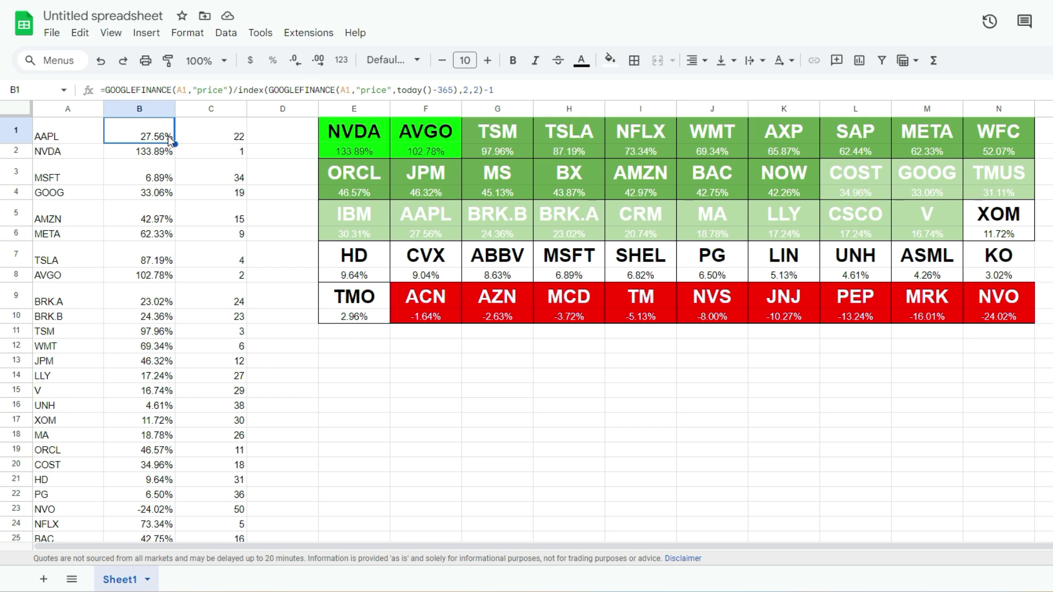
pyautogui.moveTo(196, 90); pyautogui.dragTo(986, 115)
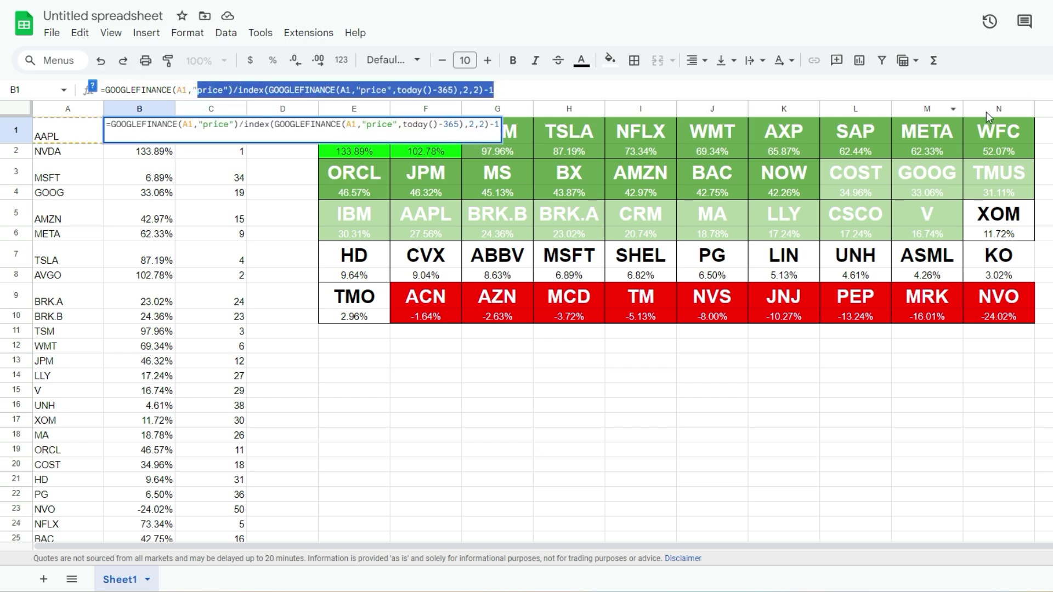
pyautogui.write('changepct")/100')
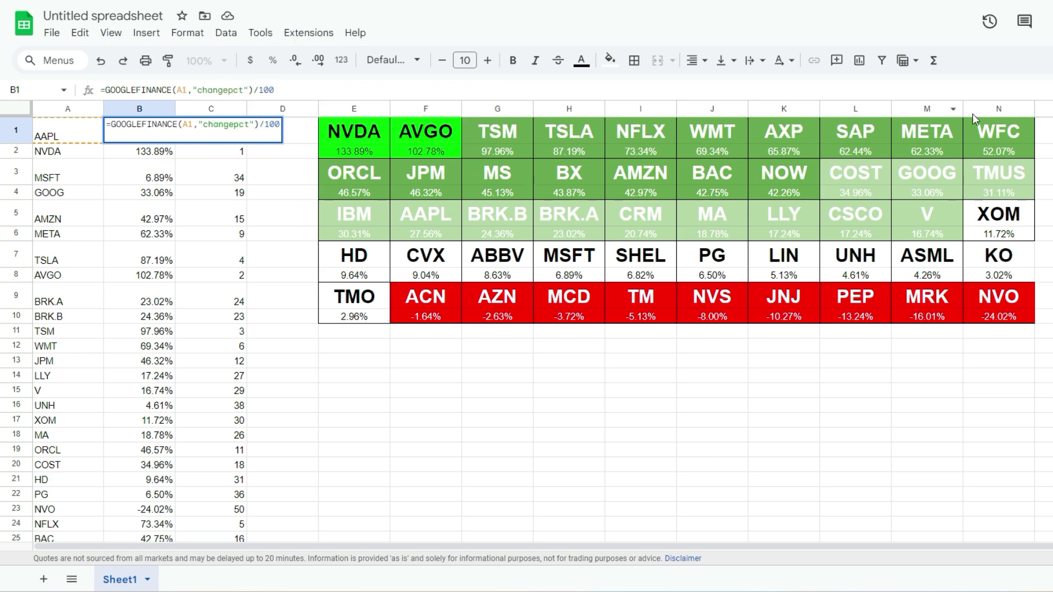
pyautogui.press('Return')
pyautogui.press('Up')
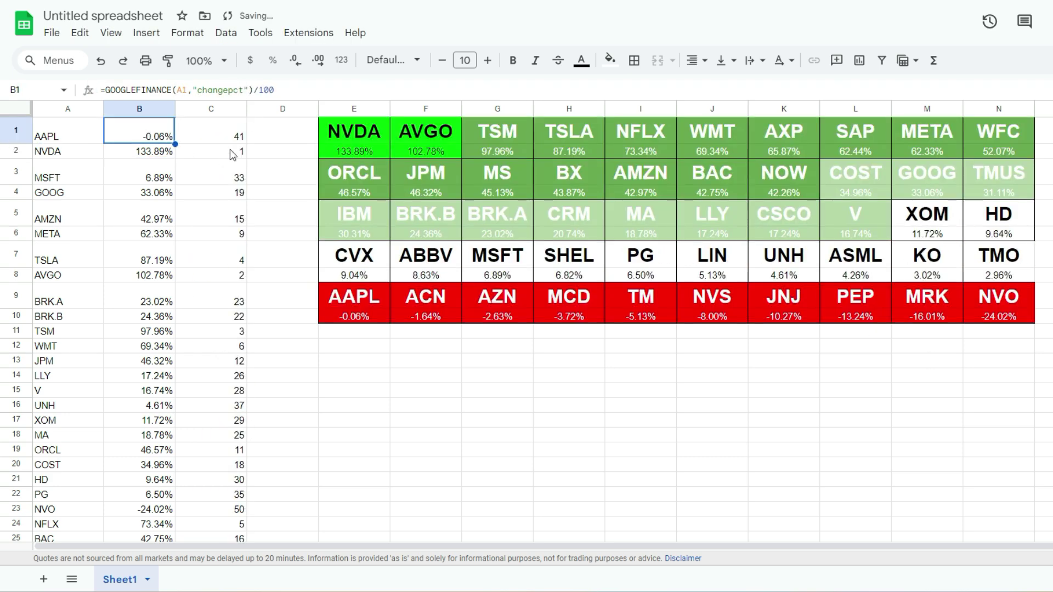
pyautogui.moveTo(175, 144); pyautogui.dragTo(193, 374)
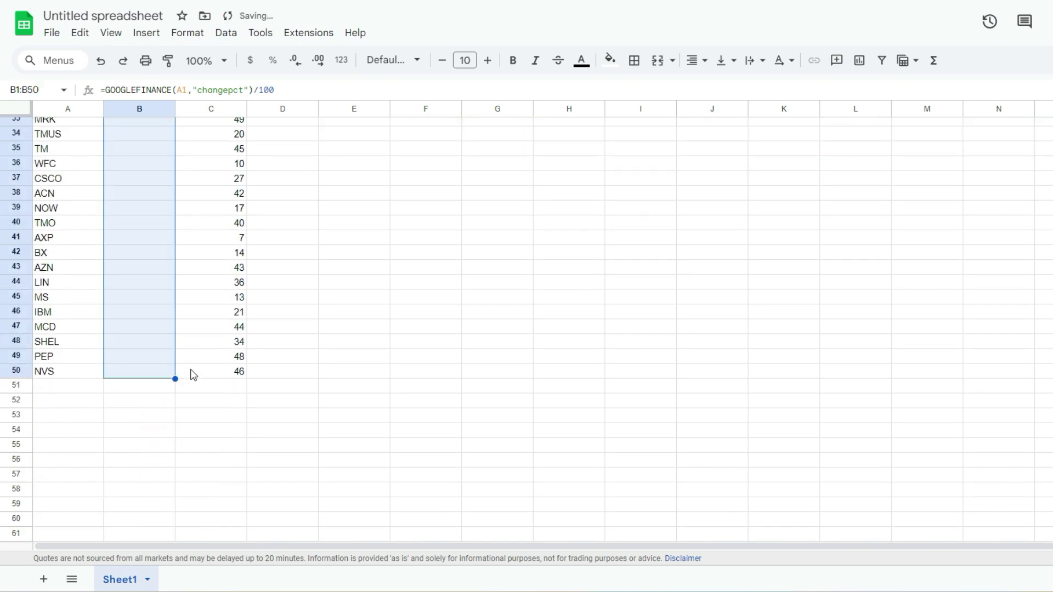
pyautogui.scroll(11, 327, 267)
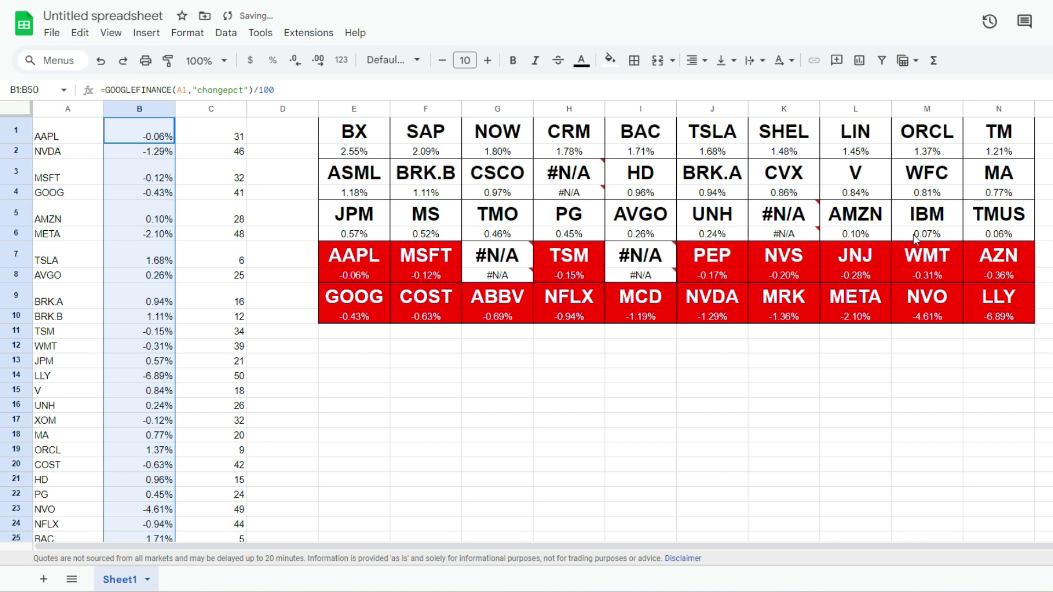
# Step: Lower the color thresholds in P1, P2 and P3 to suit daily percentage changes
pyautogui.hotkey('ctrl', 'Right')
pyautogui.hotkey('ctrl', 'Right')
pyautogui.hotkey('ctrl', 'Right')
pyautogui.hotkey('ctrl', 'Right')
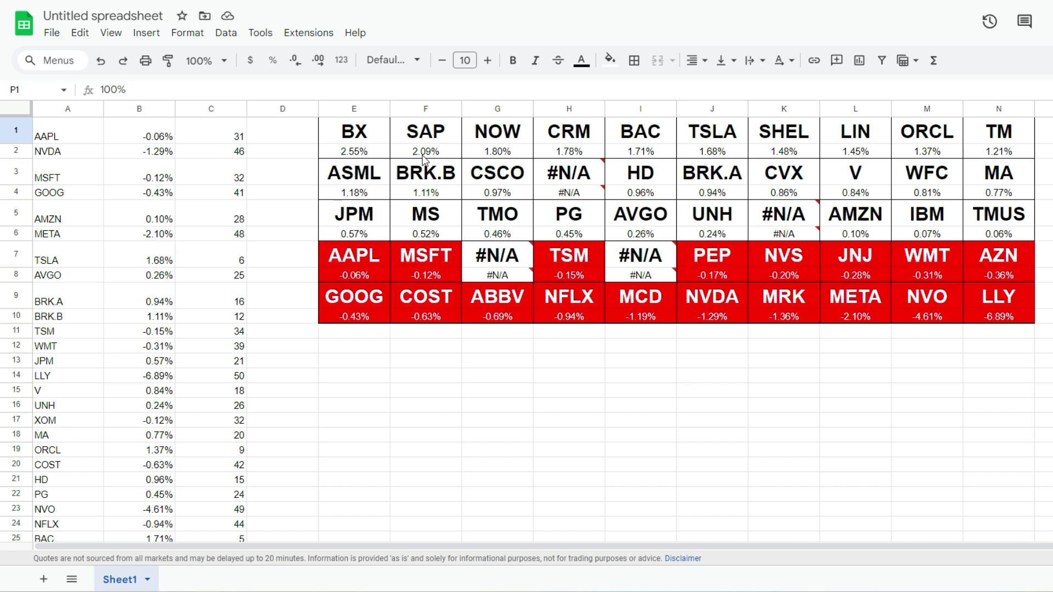
pyautogui.press('Down')
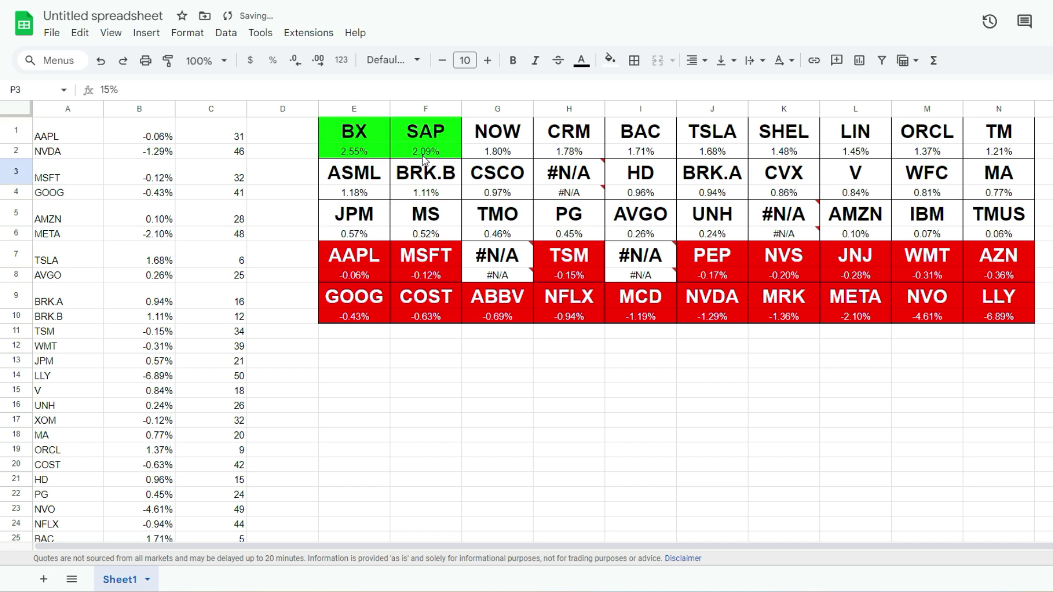
pyautogui.press('Down')
pyautogui.press('Down')
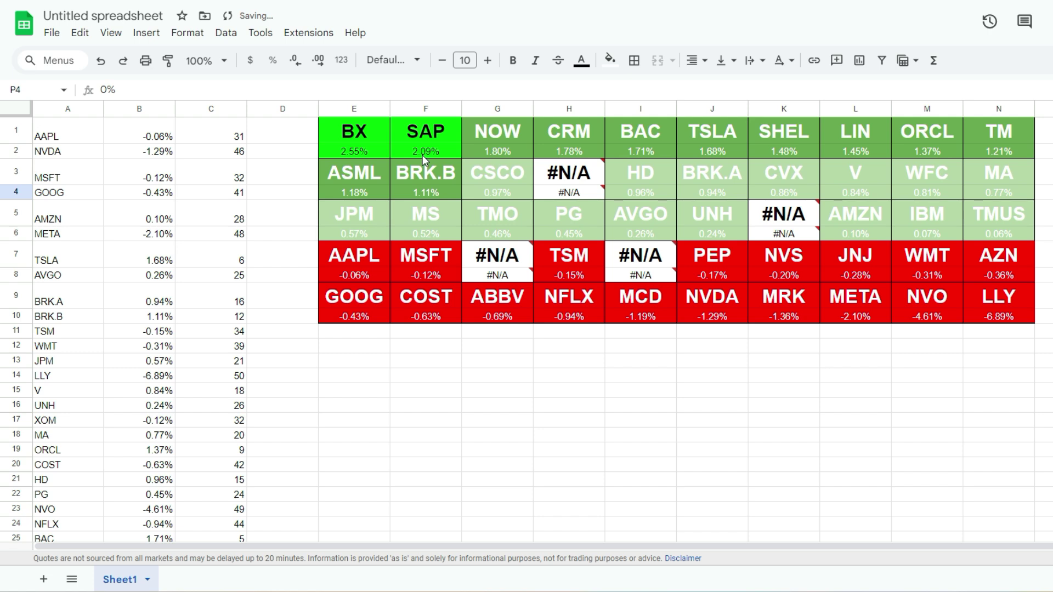
pyautogui.press('Up')
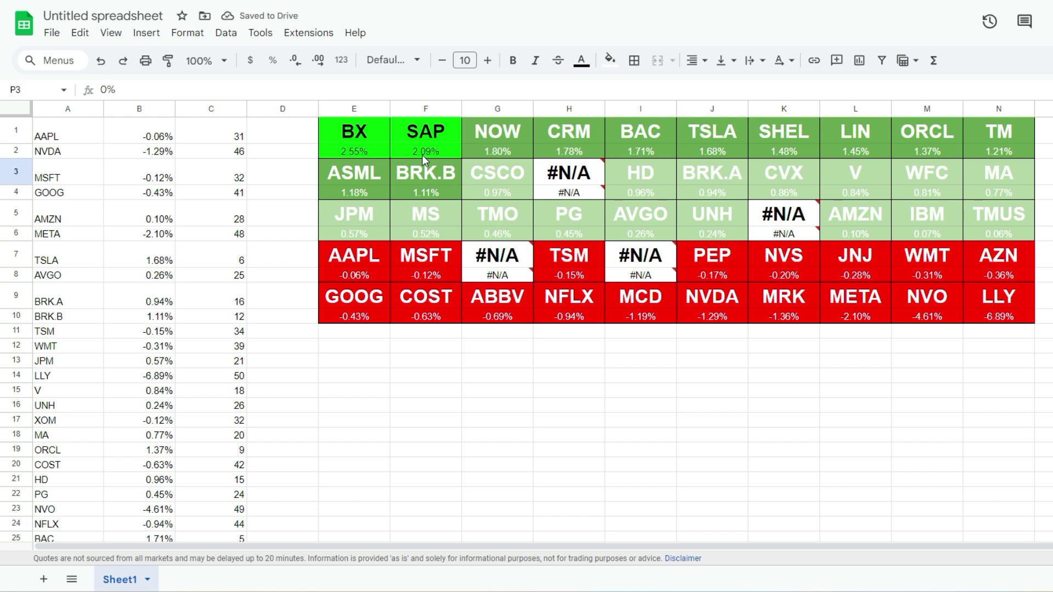
pyautogui.press('Return')
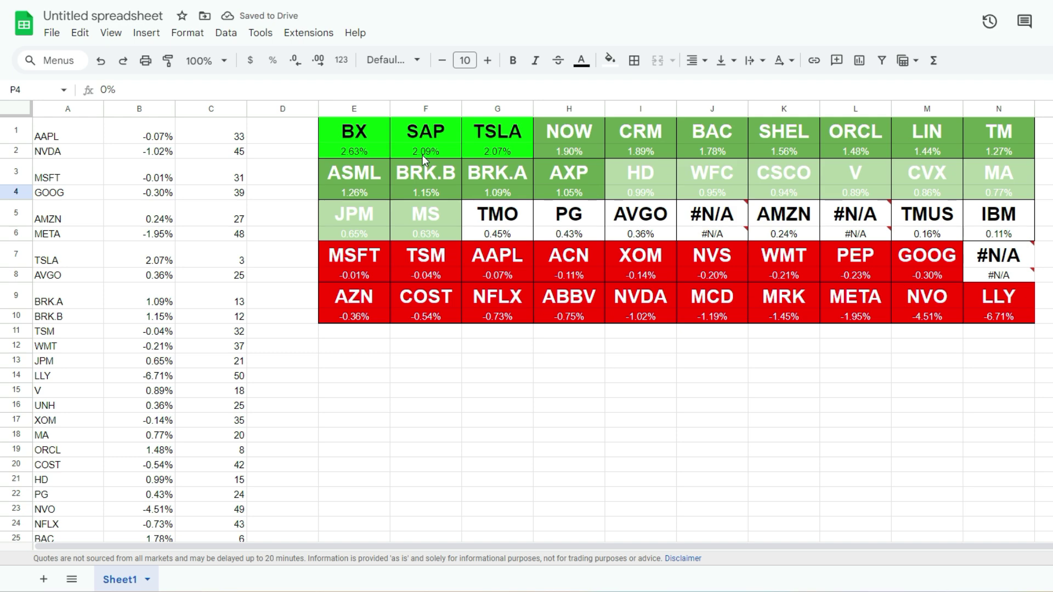
# Step: Rewrite the formula in B1 as =(ROW(A1)/10000+GOOGLEFINANCE(A1,"changepct"))/100 to break ties in the ranking
pyautogui.click(859, 220)
pyautogui.click(151, 317)
pyautogui.press('Left')
pyautogui.scroll(-1, 127, 373)
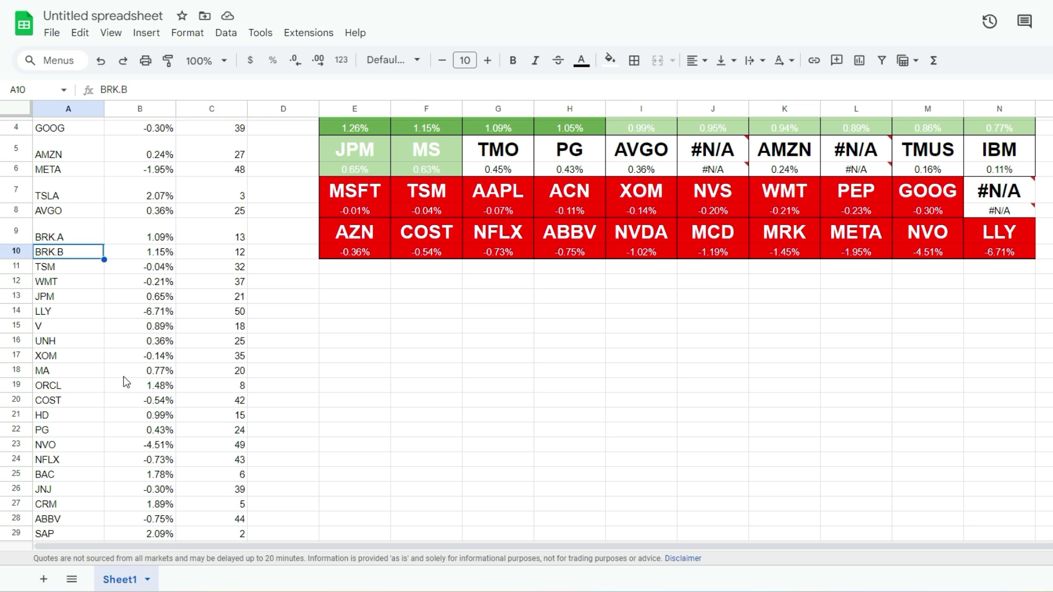
pyautogui.scroll(1, 123, 376)
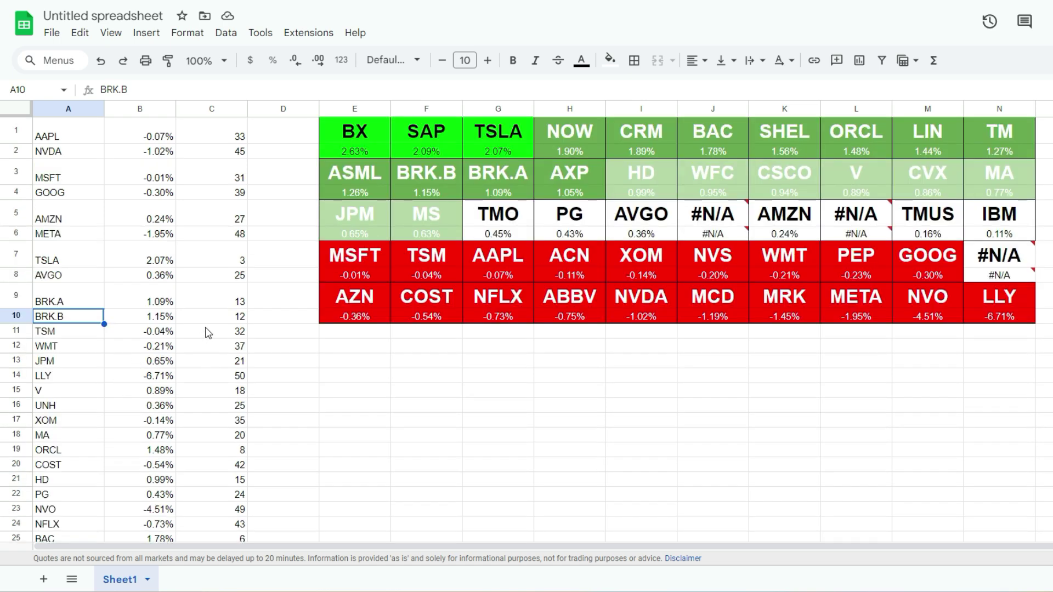
pyautogui.click(169, 140)
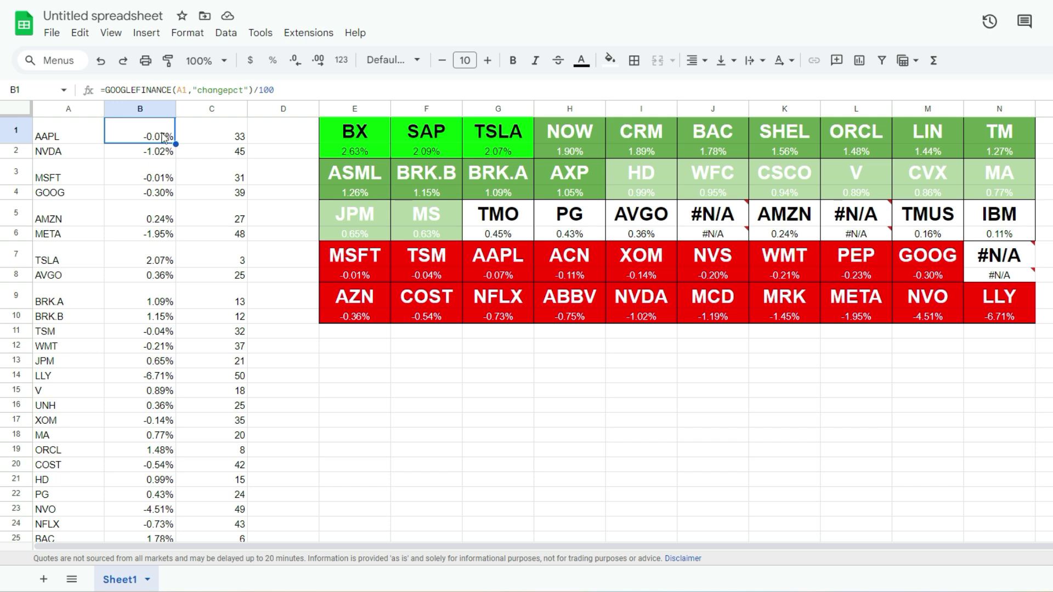
pyautogui.click(104, 90)
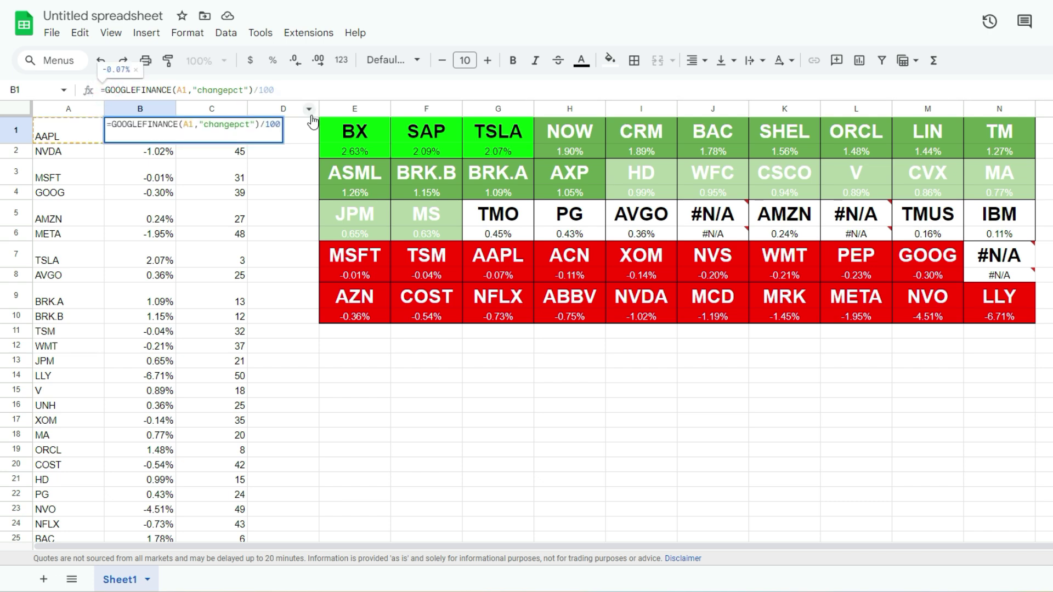
pyautogui.write('ROW')
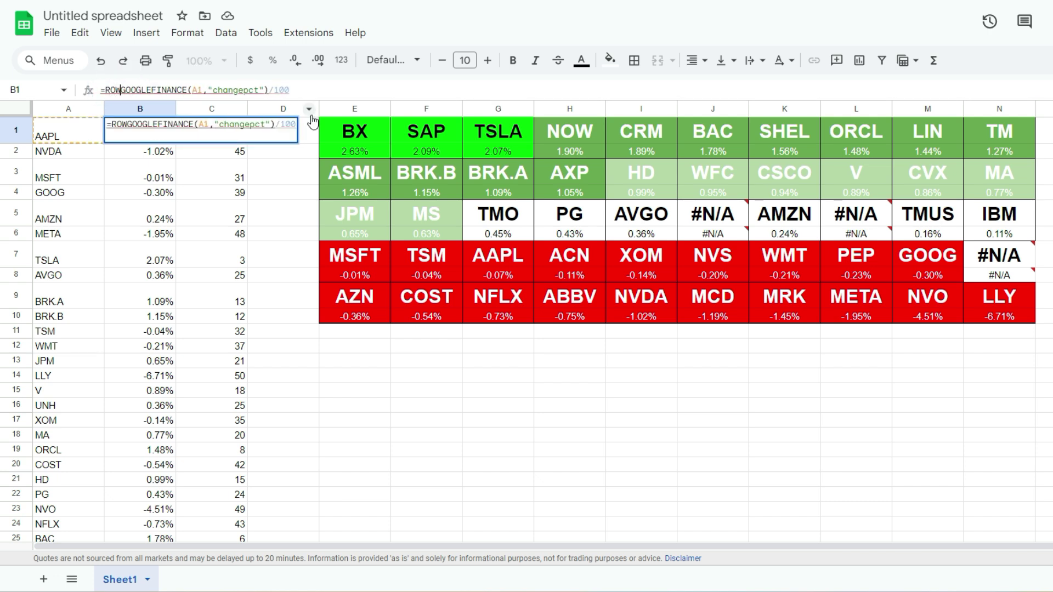
pyautogui.write('(A1)/10')
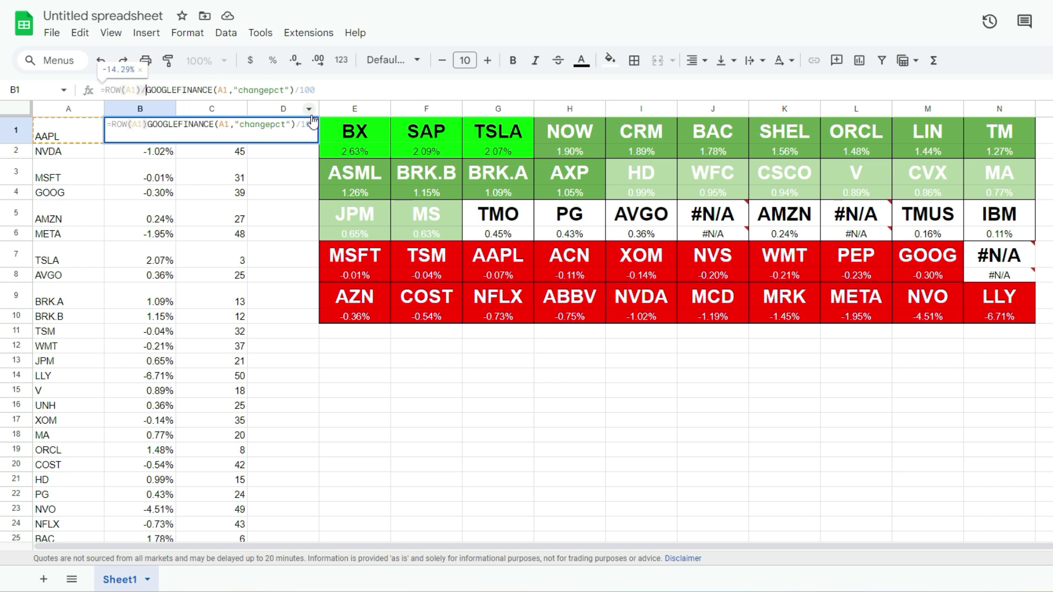
pyautogui.write('000+')
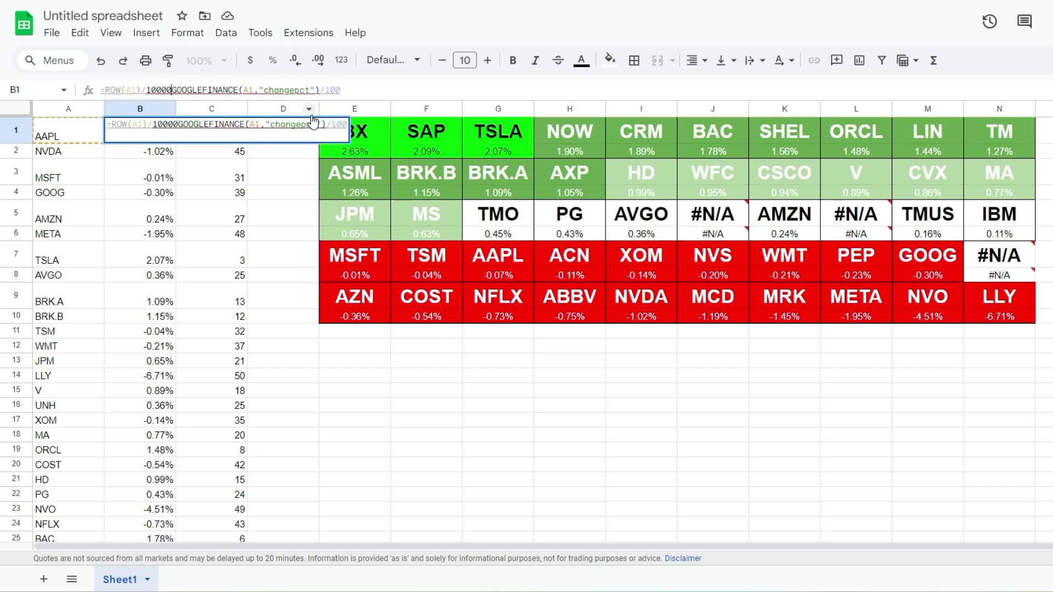
pyautogui.click(325, 89)
pyautogui.write(')')
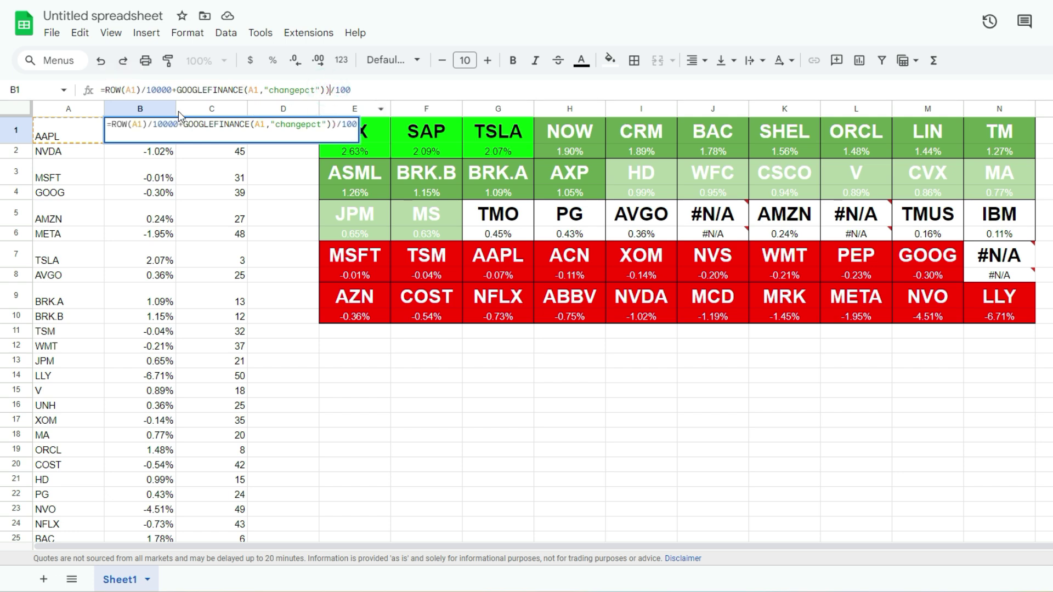
pyautogui.click(104, 90)
pyautogui.write('(')
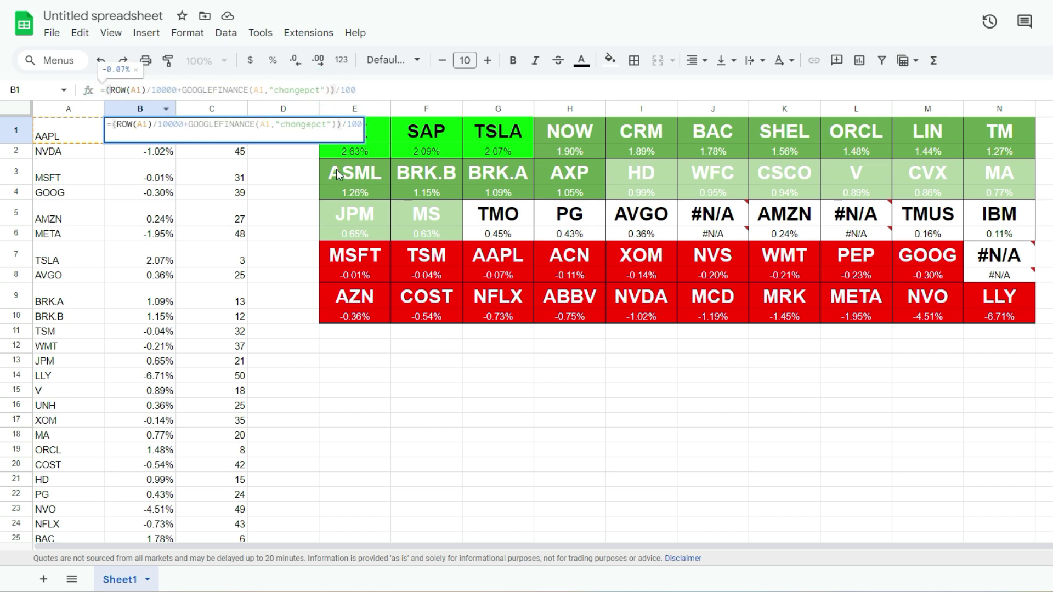
pyautogui.press('Return')
# Step: Fill the tie-breaking change formula from B1 down to B50
pyautogui.moveTo(176, 145); pyautogui.dragTo(178, 377)
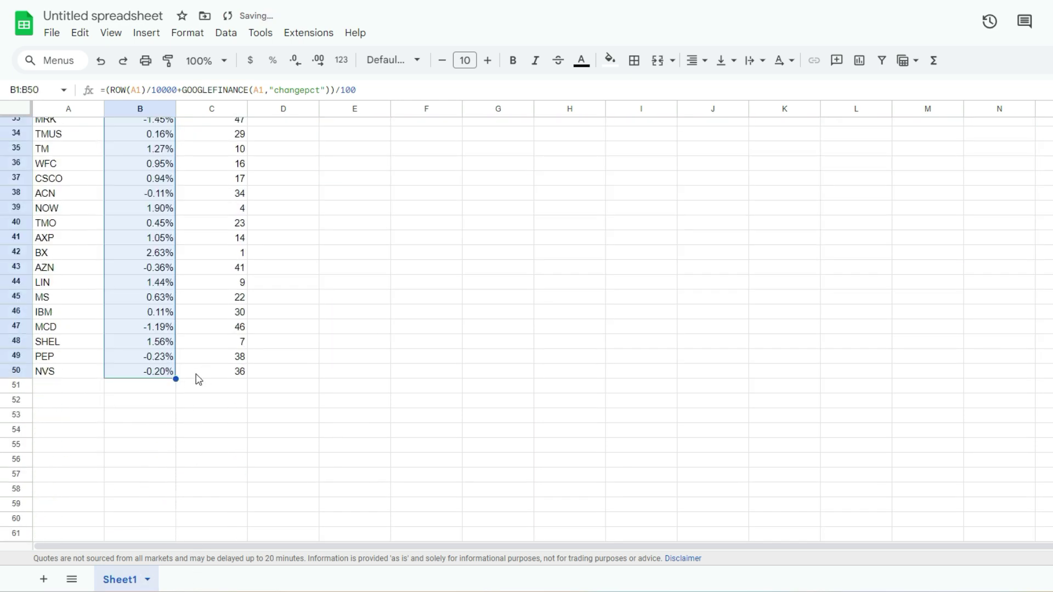
pyautogui.scroll(10, 256, 348)
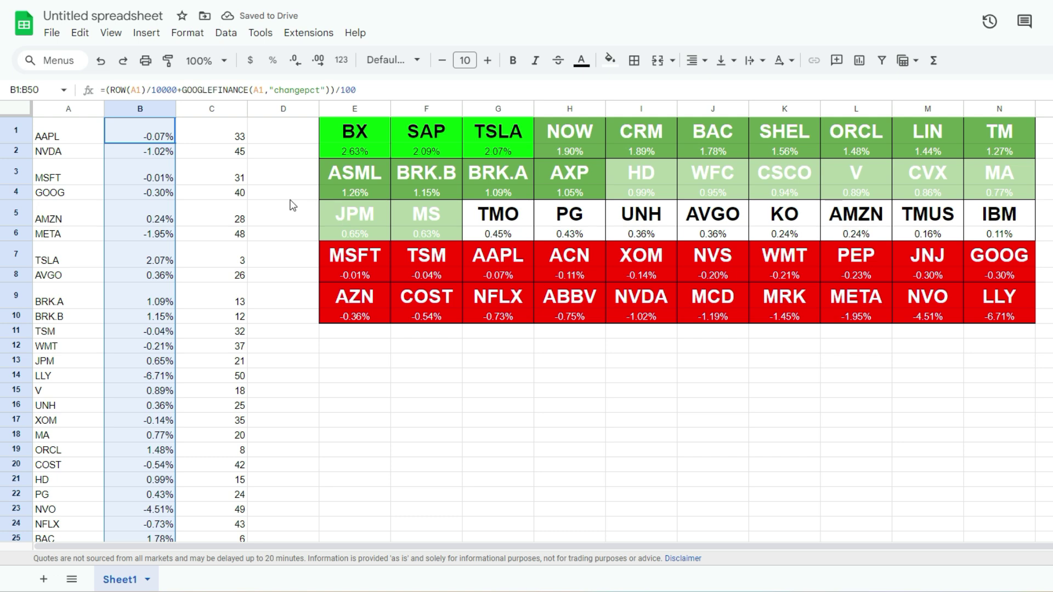
pyautogui.click(145, 133)
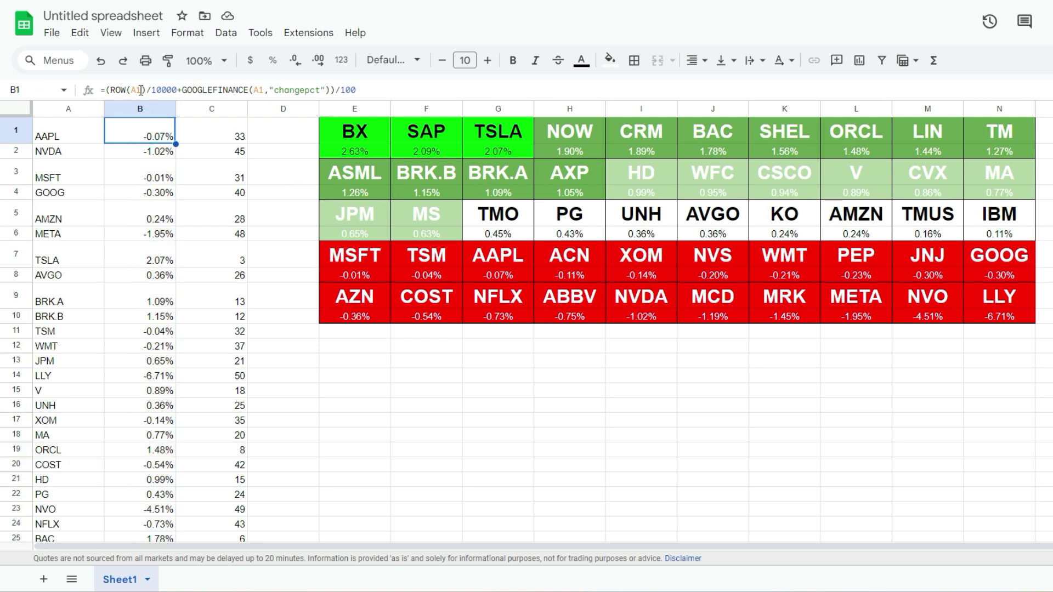